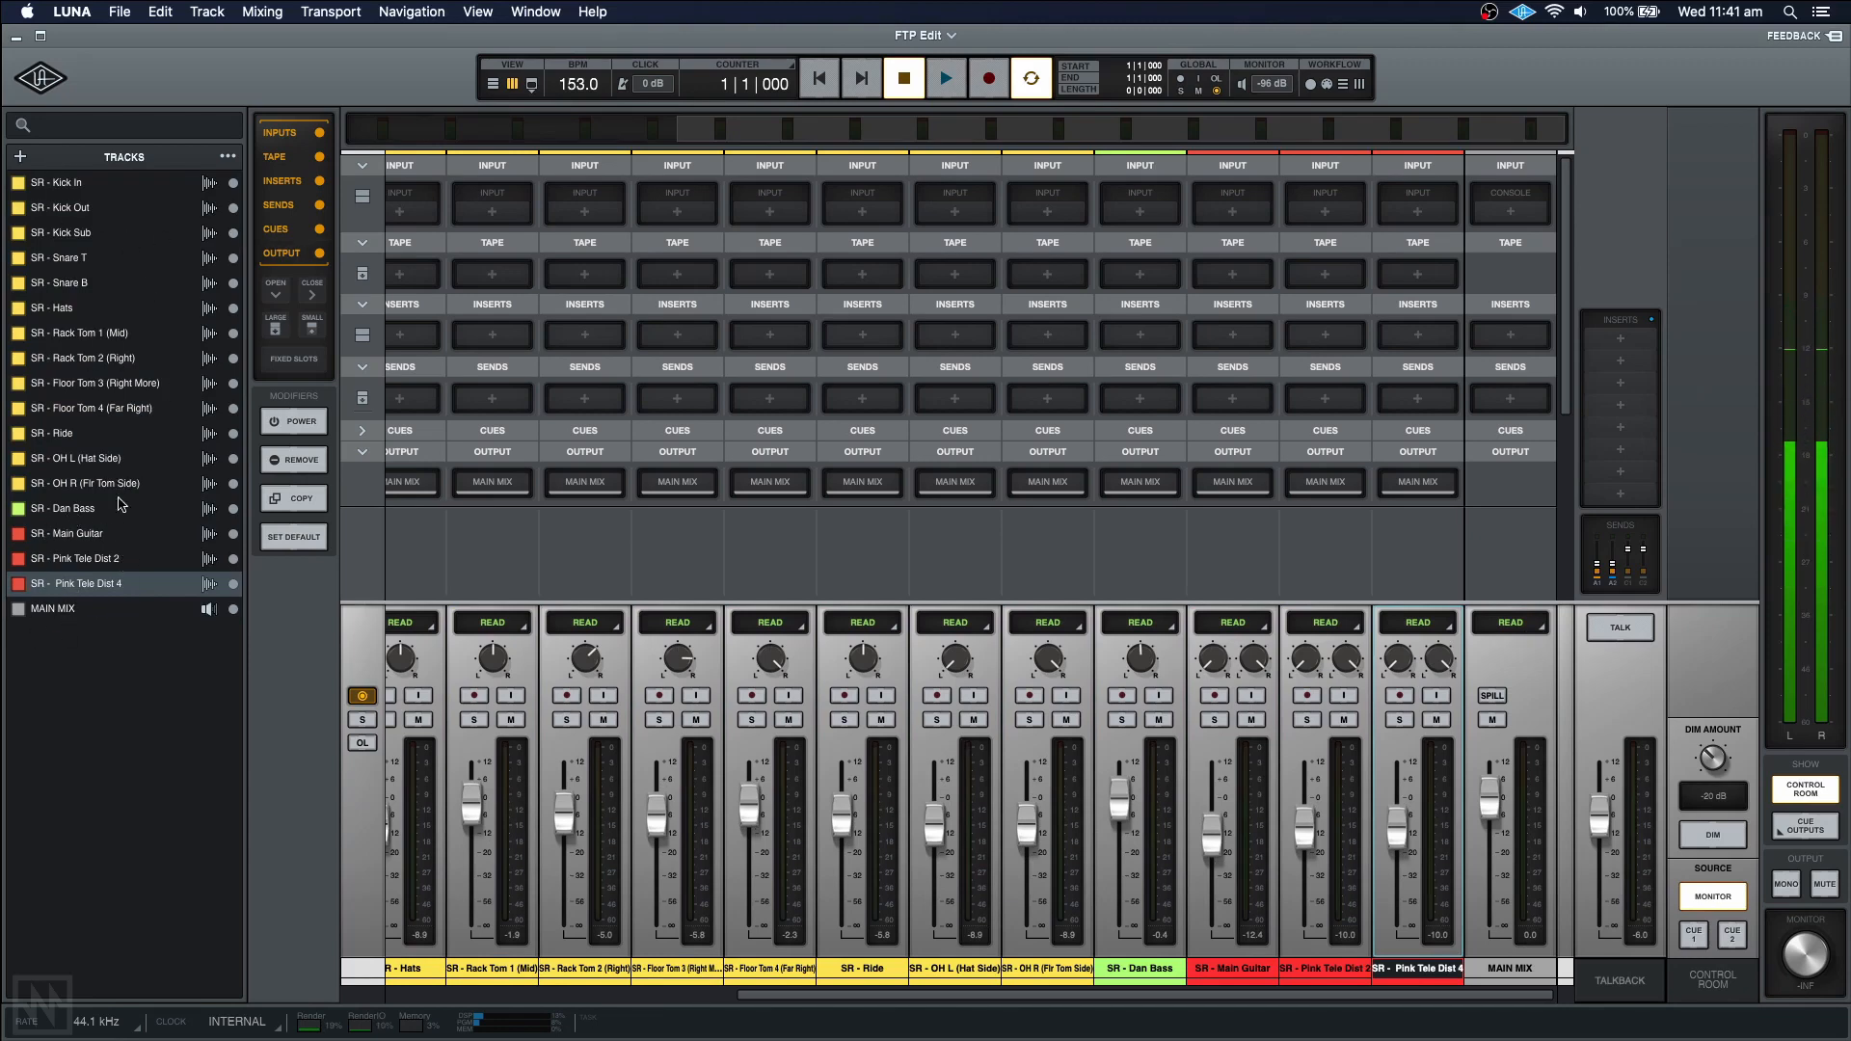
- Create one stereo bus track named GuitarBus with Neve Summing as its console
{"action": "left_click", "coordinate": [19, 160]}
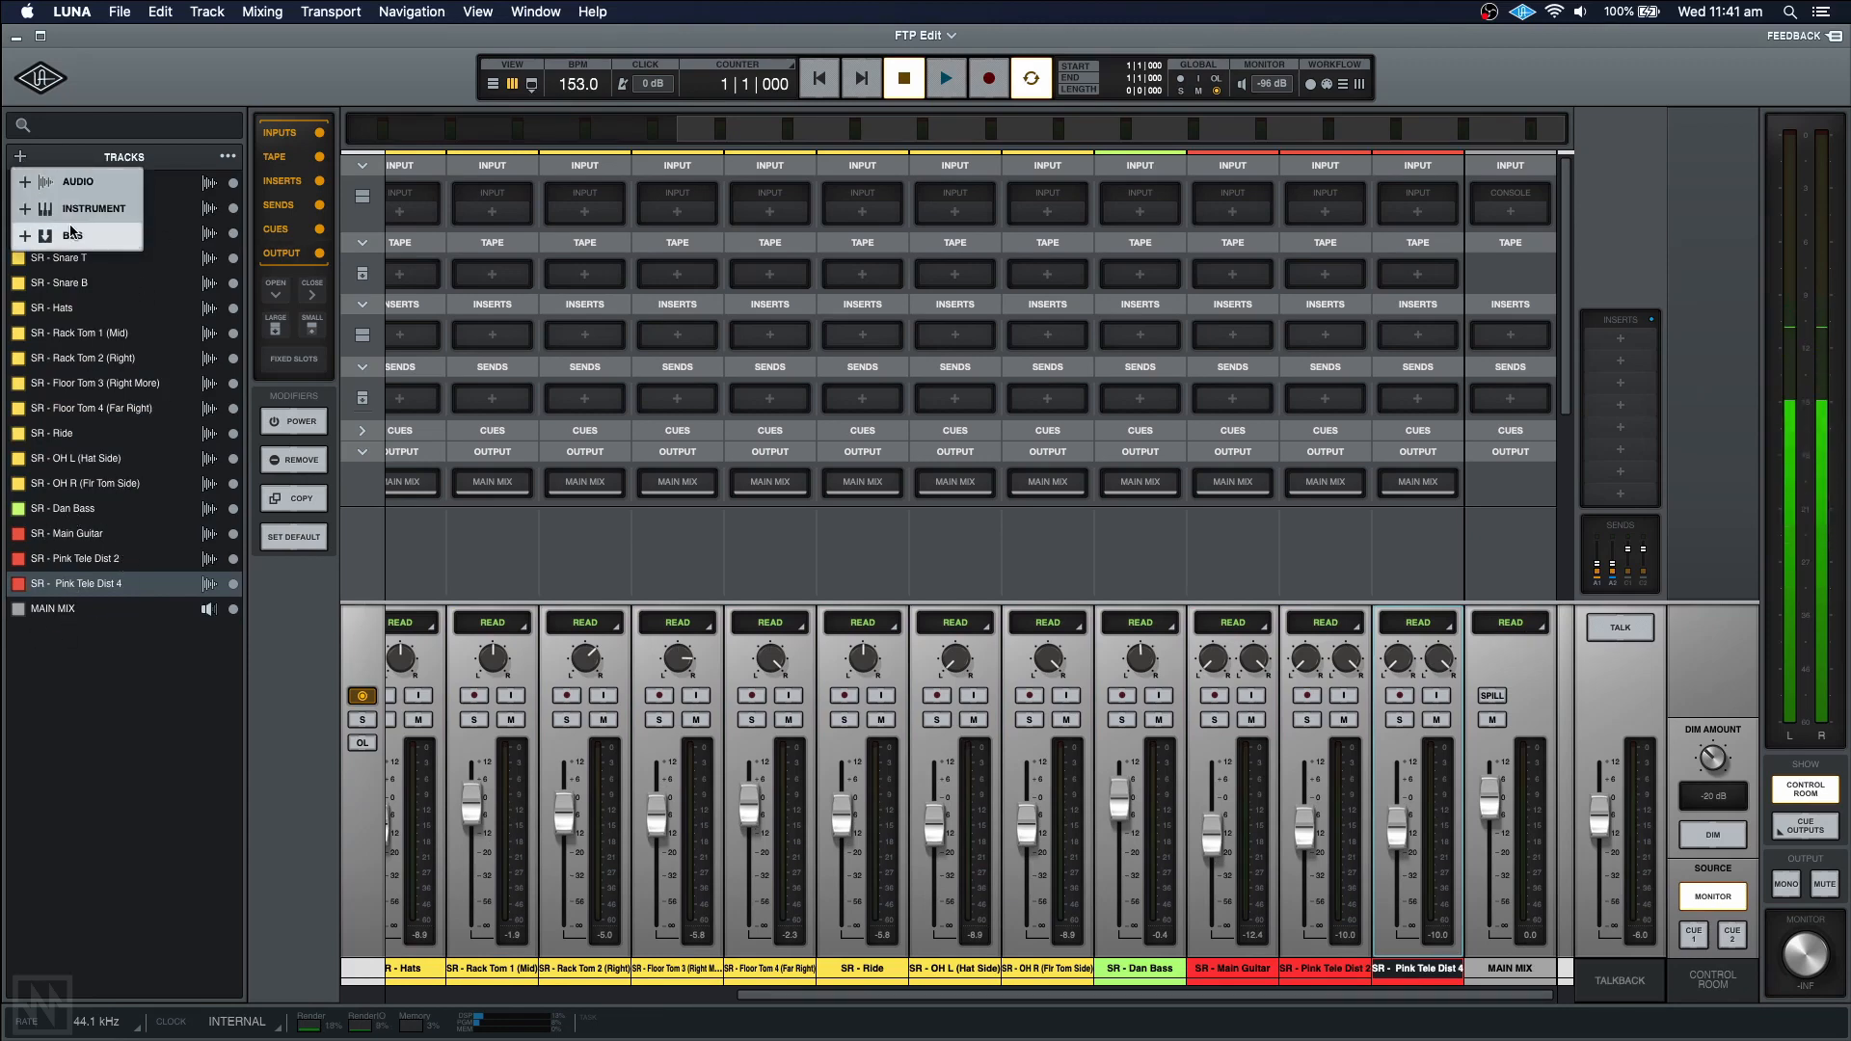
{"action": "left_click", "coordinate": [77, 232]}
{"action": "type", "text": "G"}
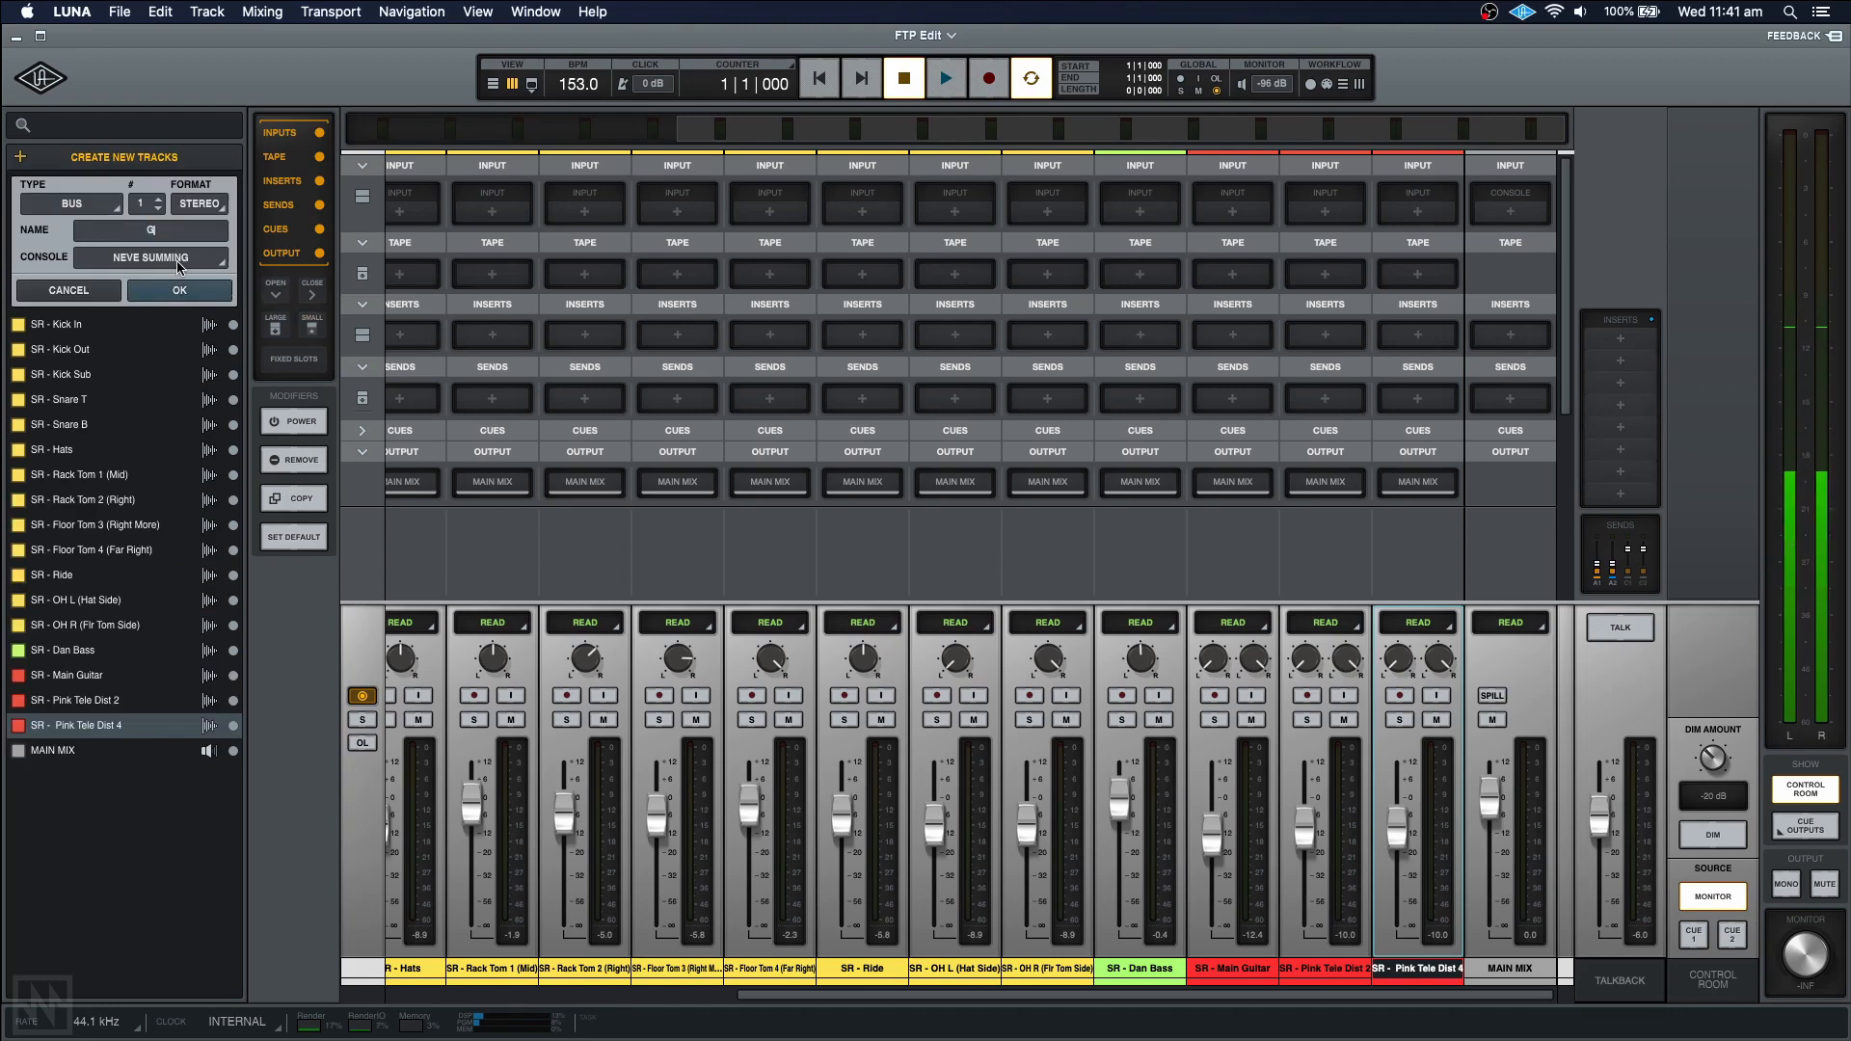
{"action": "type", "text": "uitarBus"}
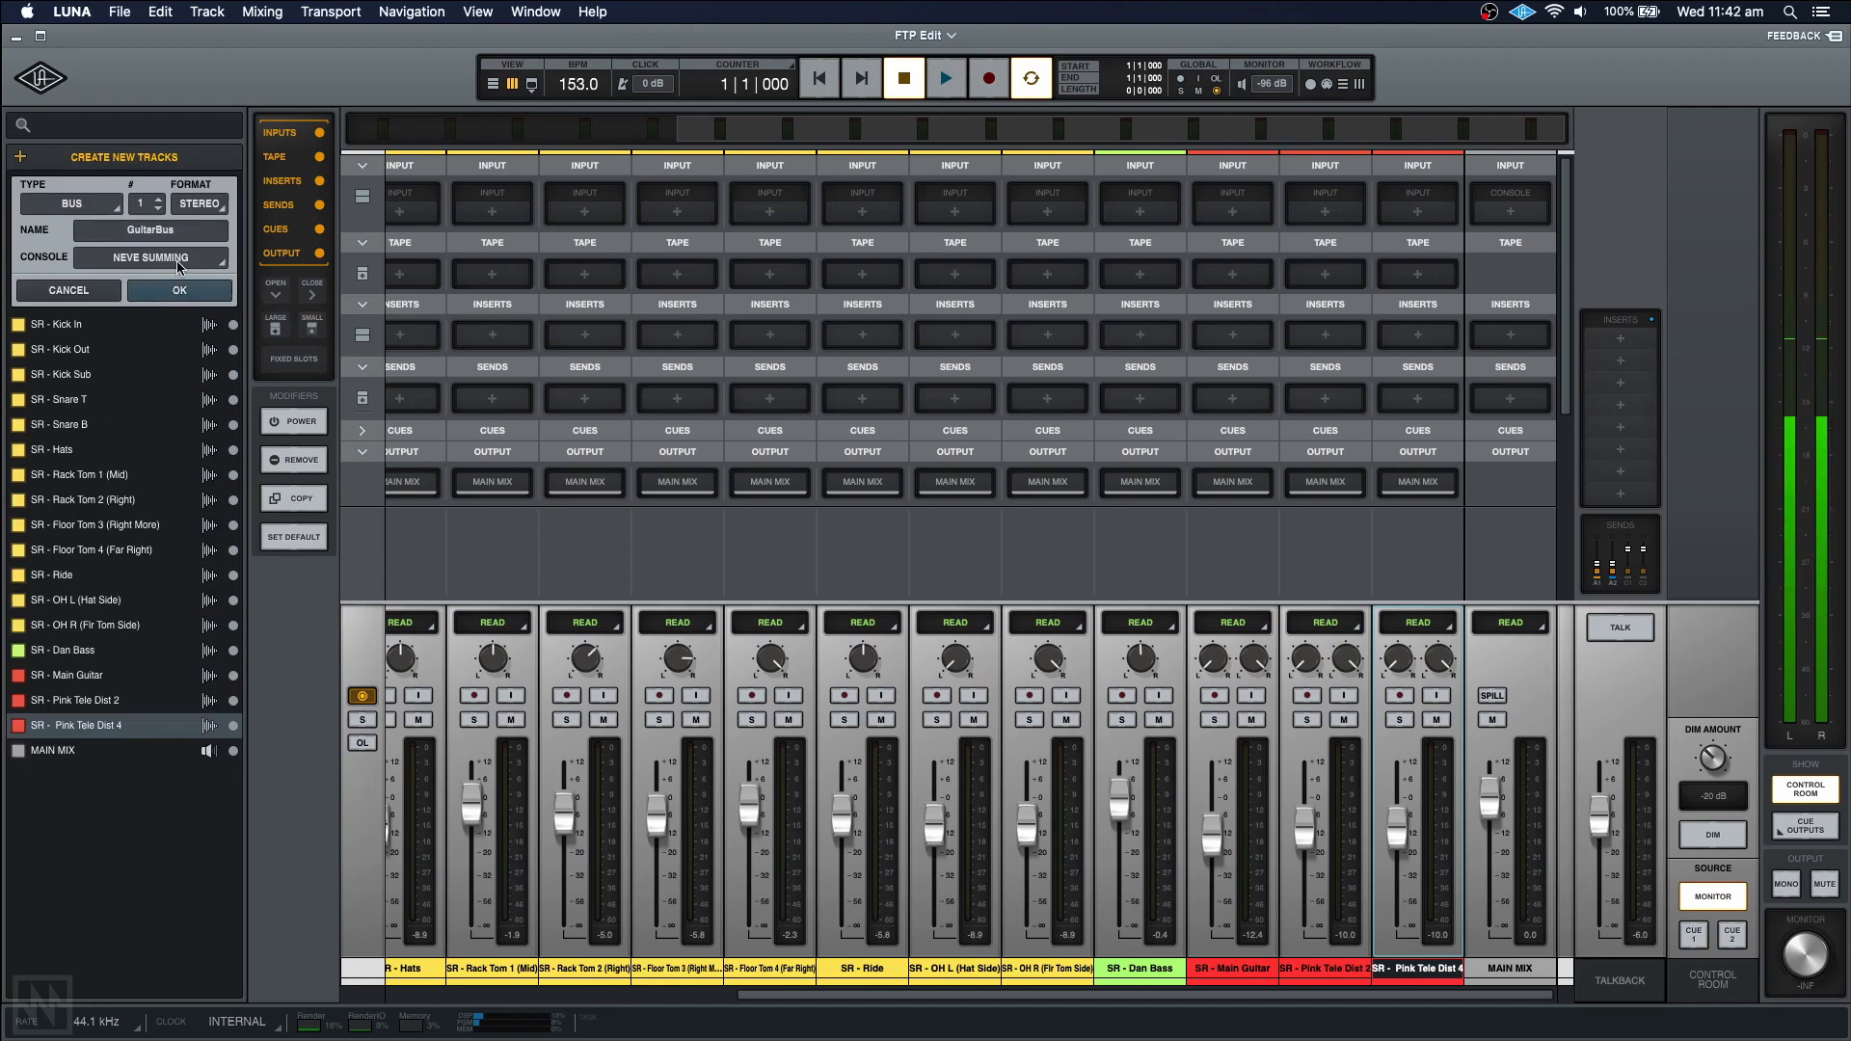
{"action": "left_click", "coordinate": [179, 290]}
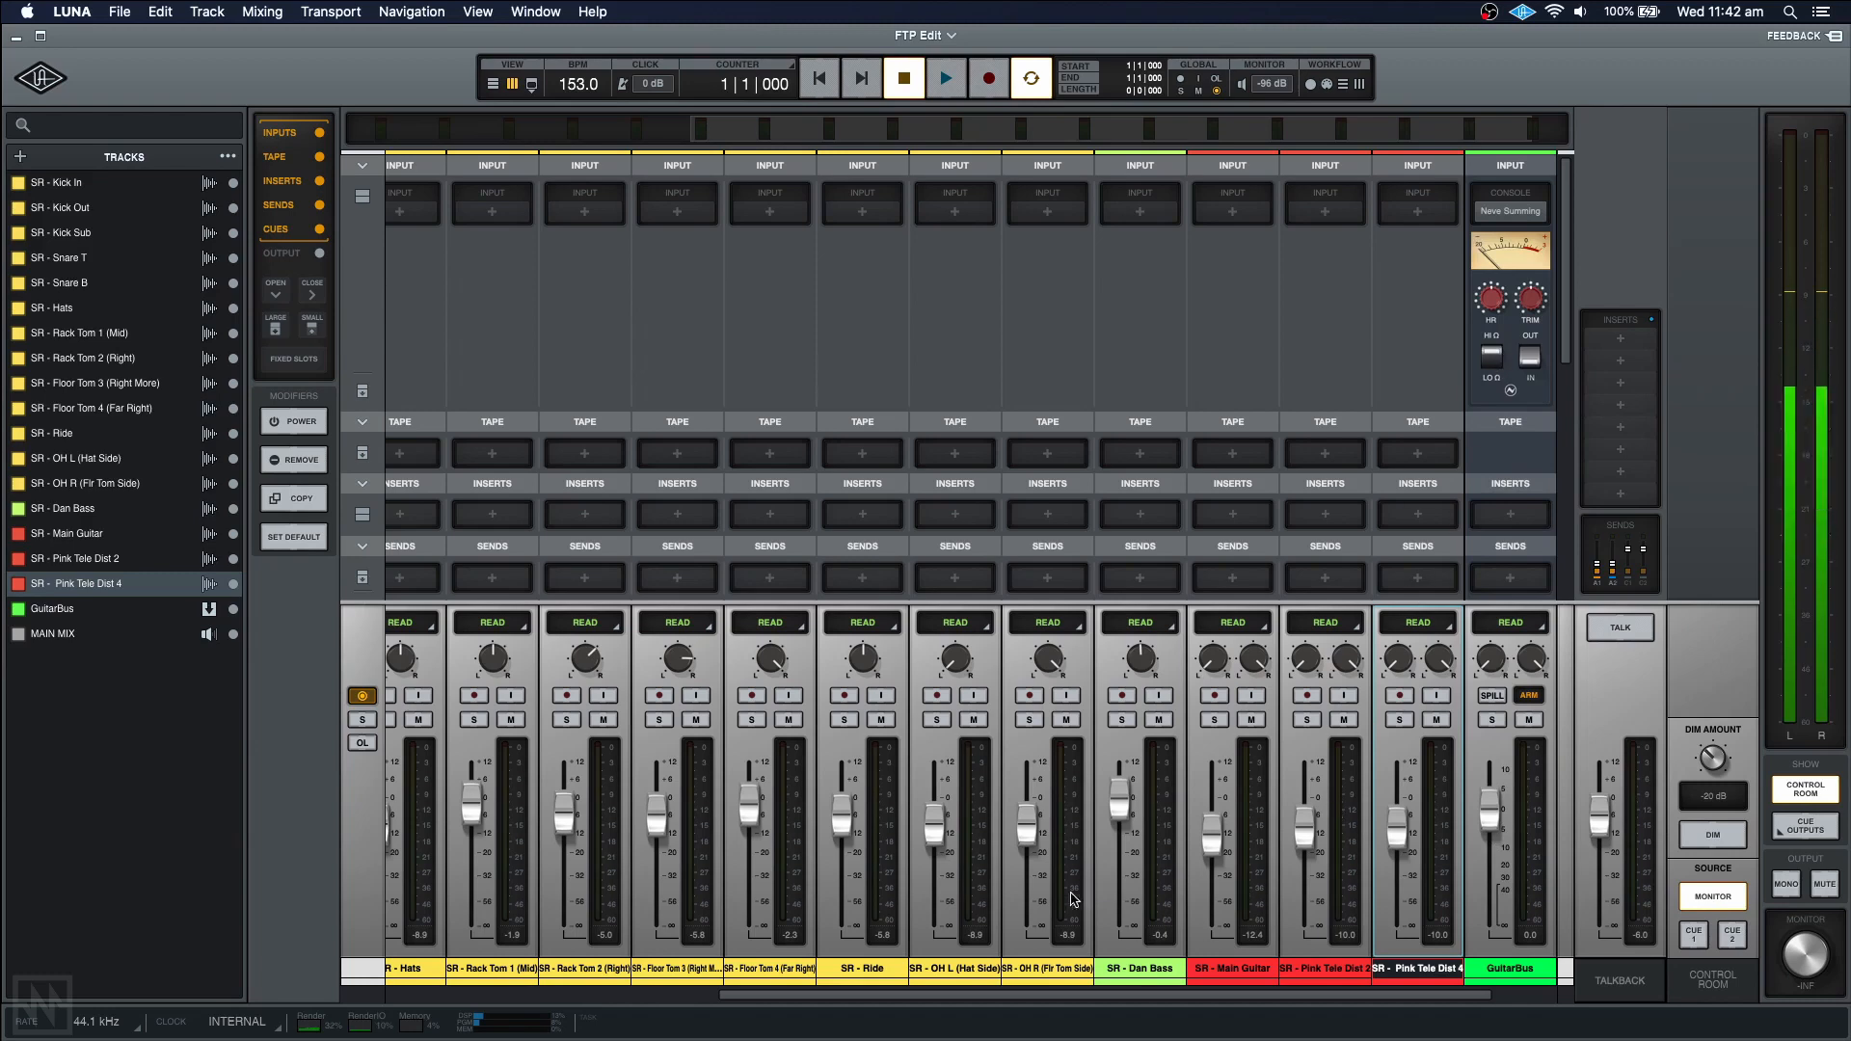
- Route the outputs of the tracks from SR - Dan Bass through SR - Pink Tele Dist 4 to the GuitarBus
{"action": "left_click", "coordinate": [1027, 968]}
{"action": "left_click", "coordinate": [1138, 969]}
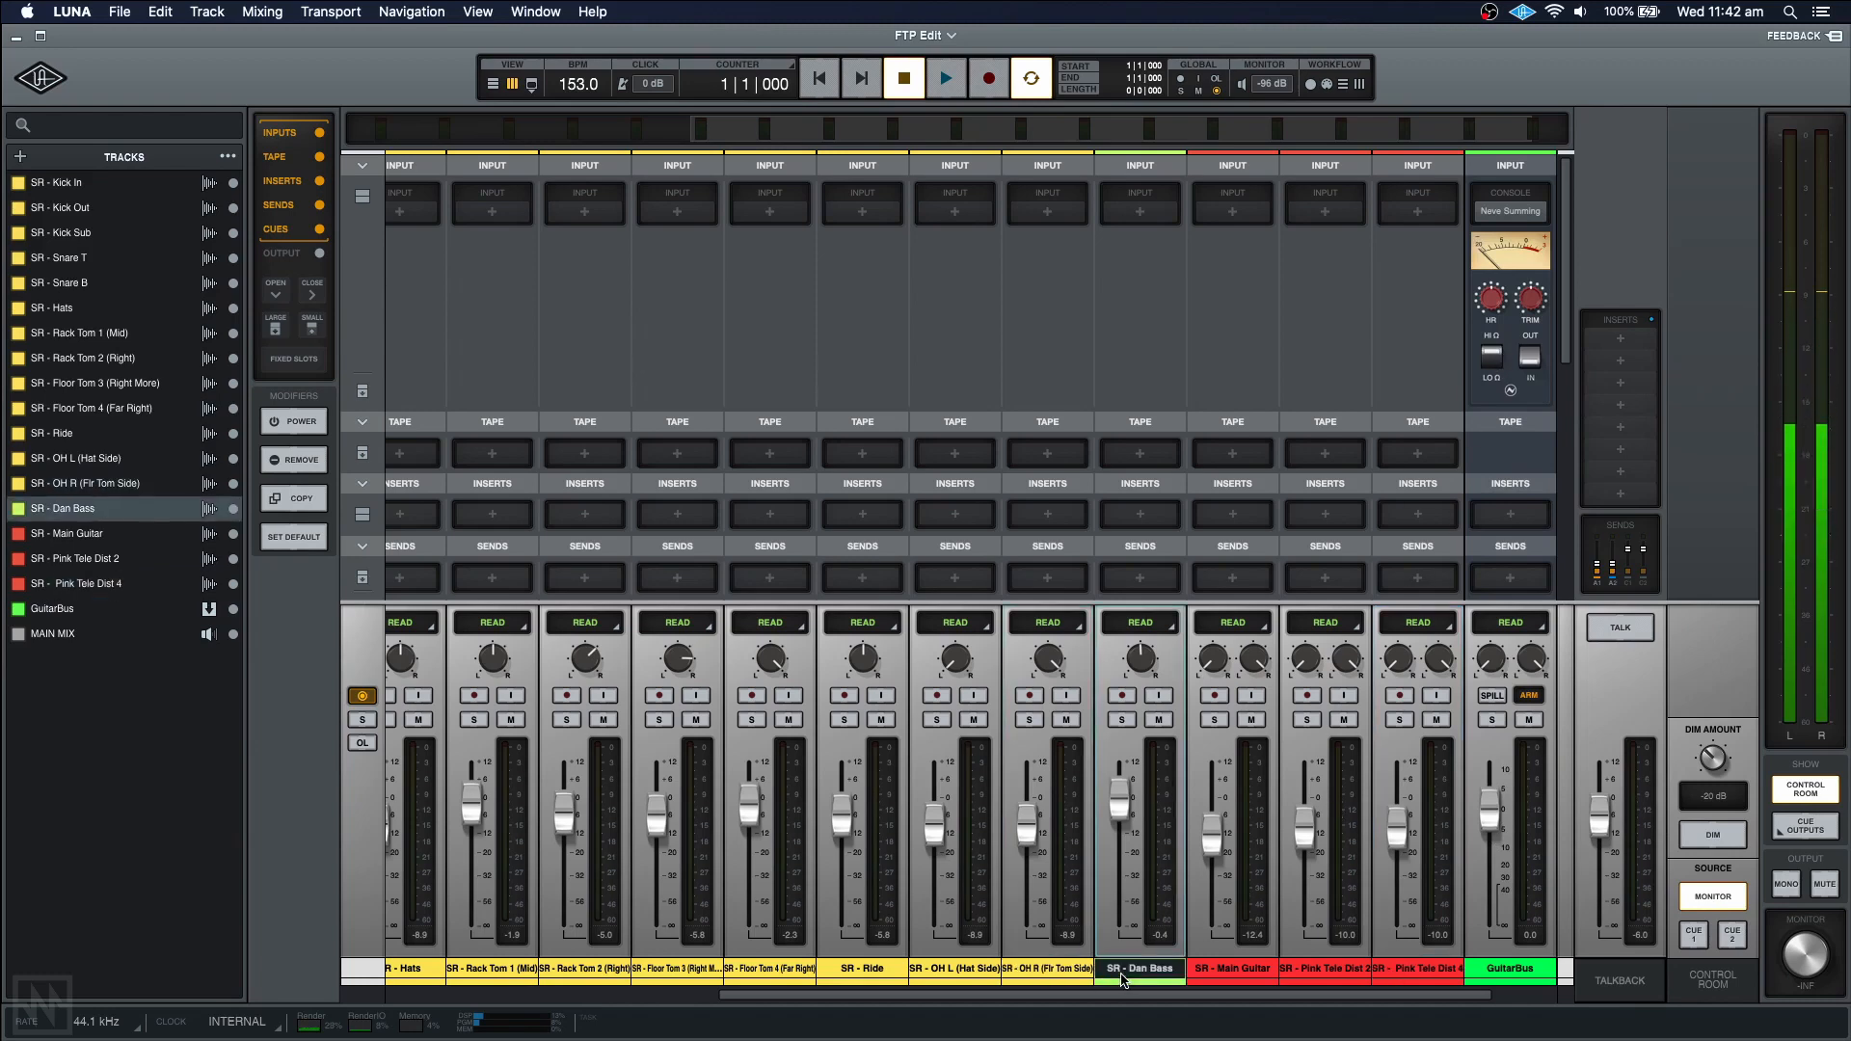
{"action": "left_click", "coordinate": [1437, 969], "text": "shift"}
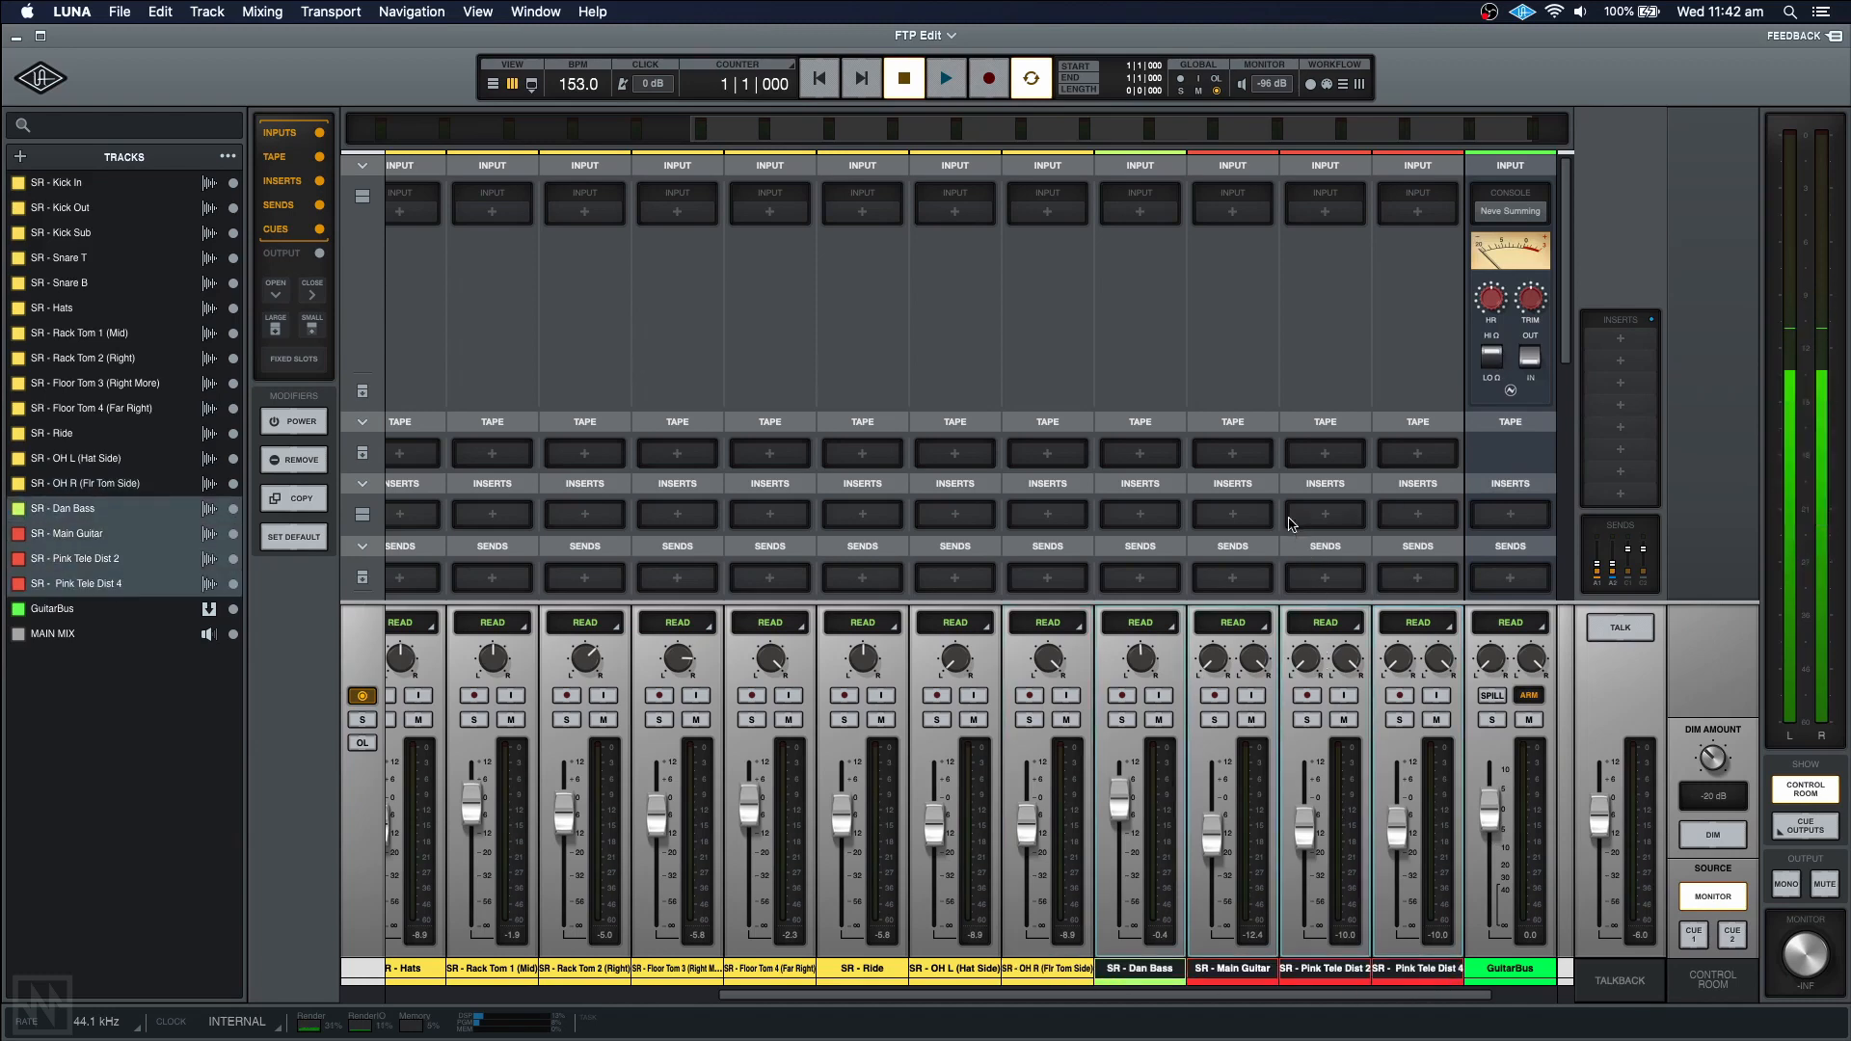
{"action": "scroll", "coordinate": [1292, 525], "scroll_direction": "down", "scroll_amount": 1}
{"action": "scroll", "coordinate": [1292, 525], "scroll_direction": "down", "scroll_amount": 3}
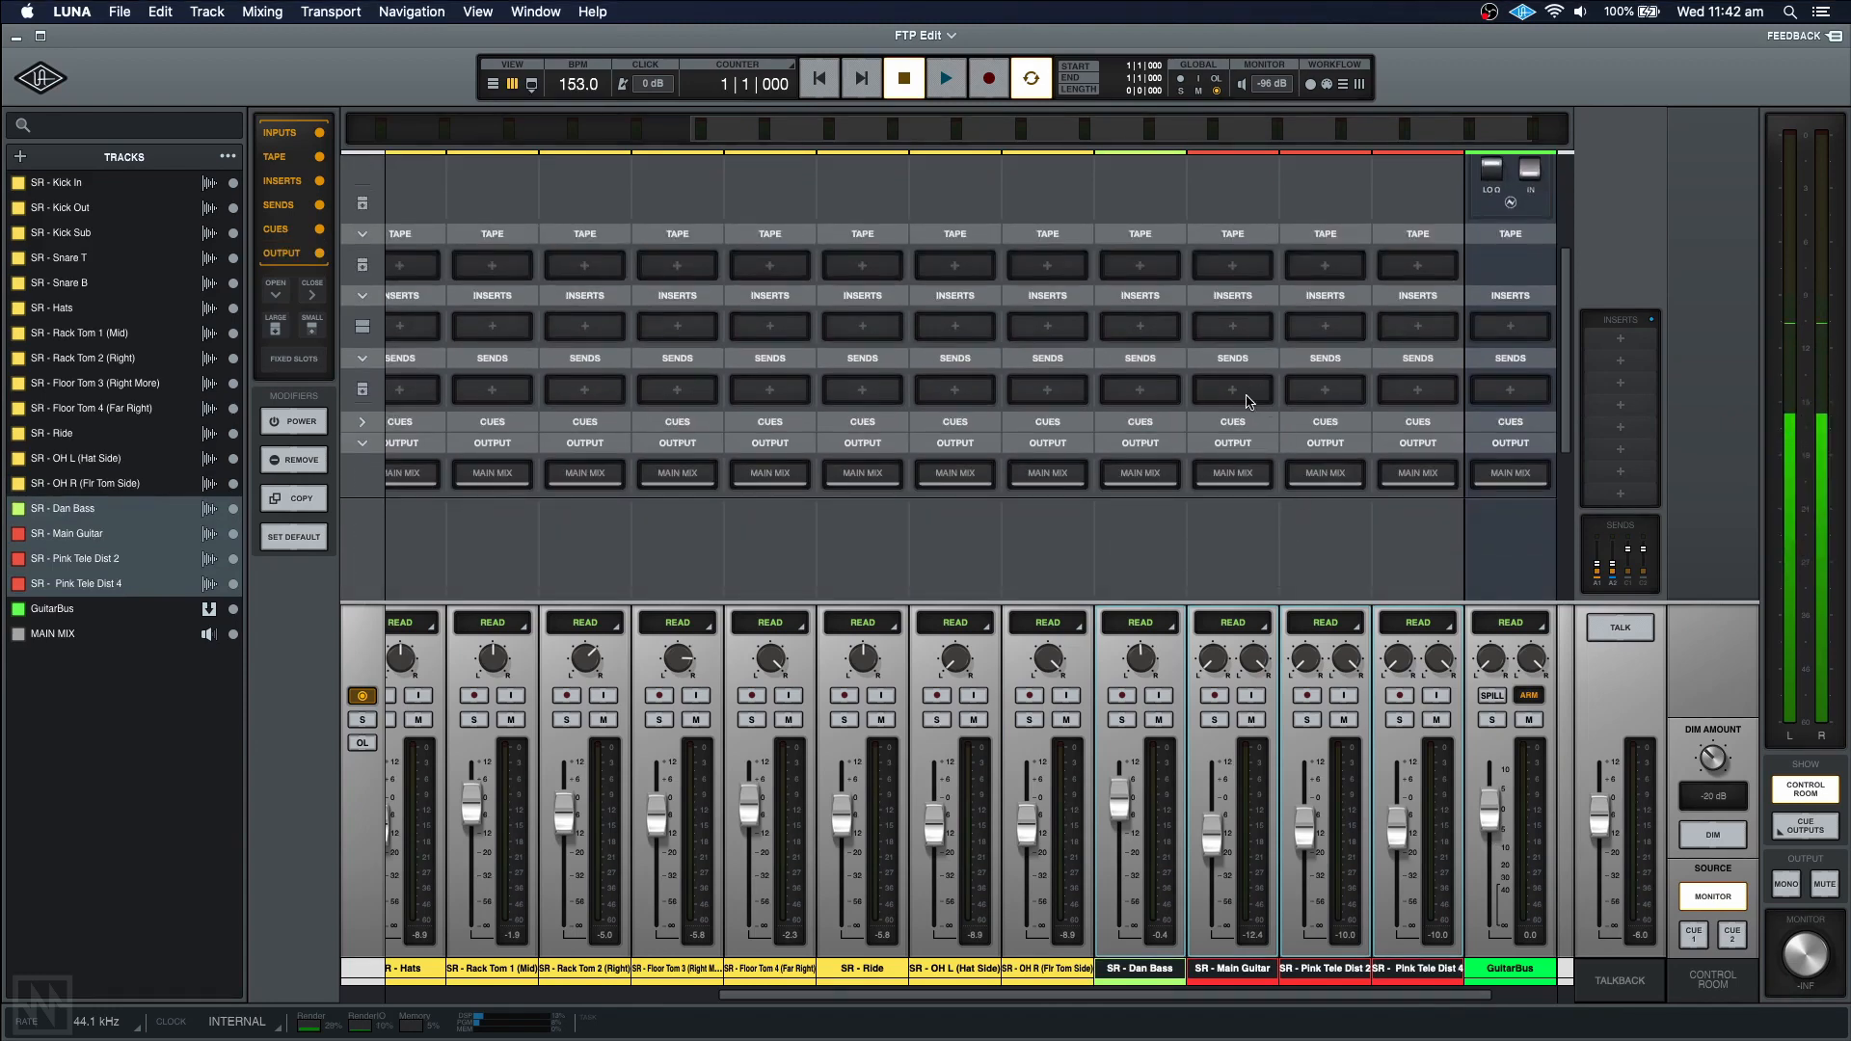
{"action": "left_click", "coordinate": [1144, 475]}
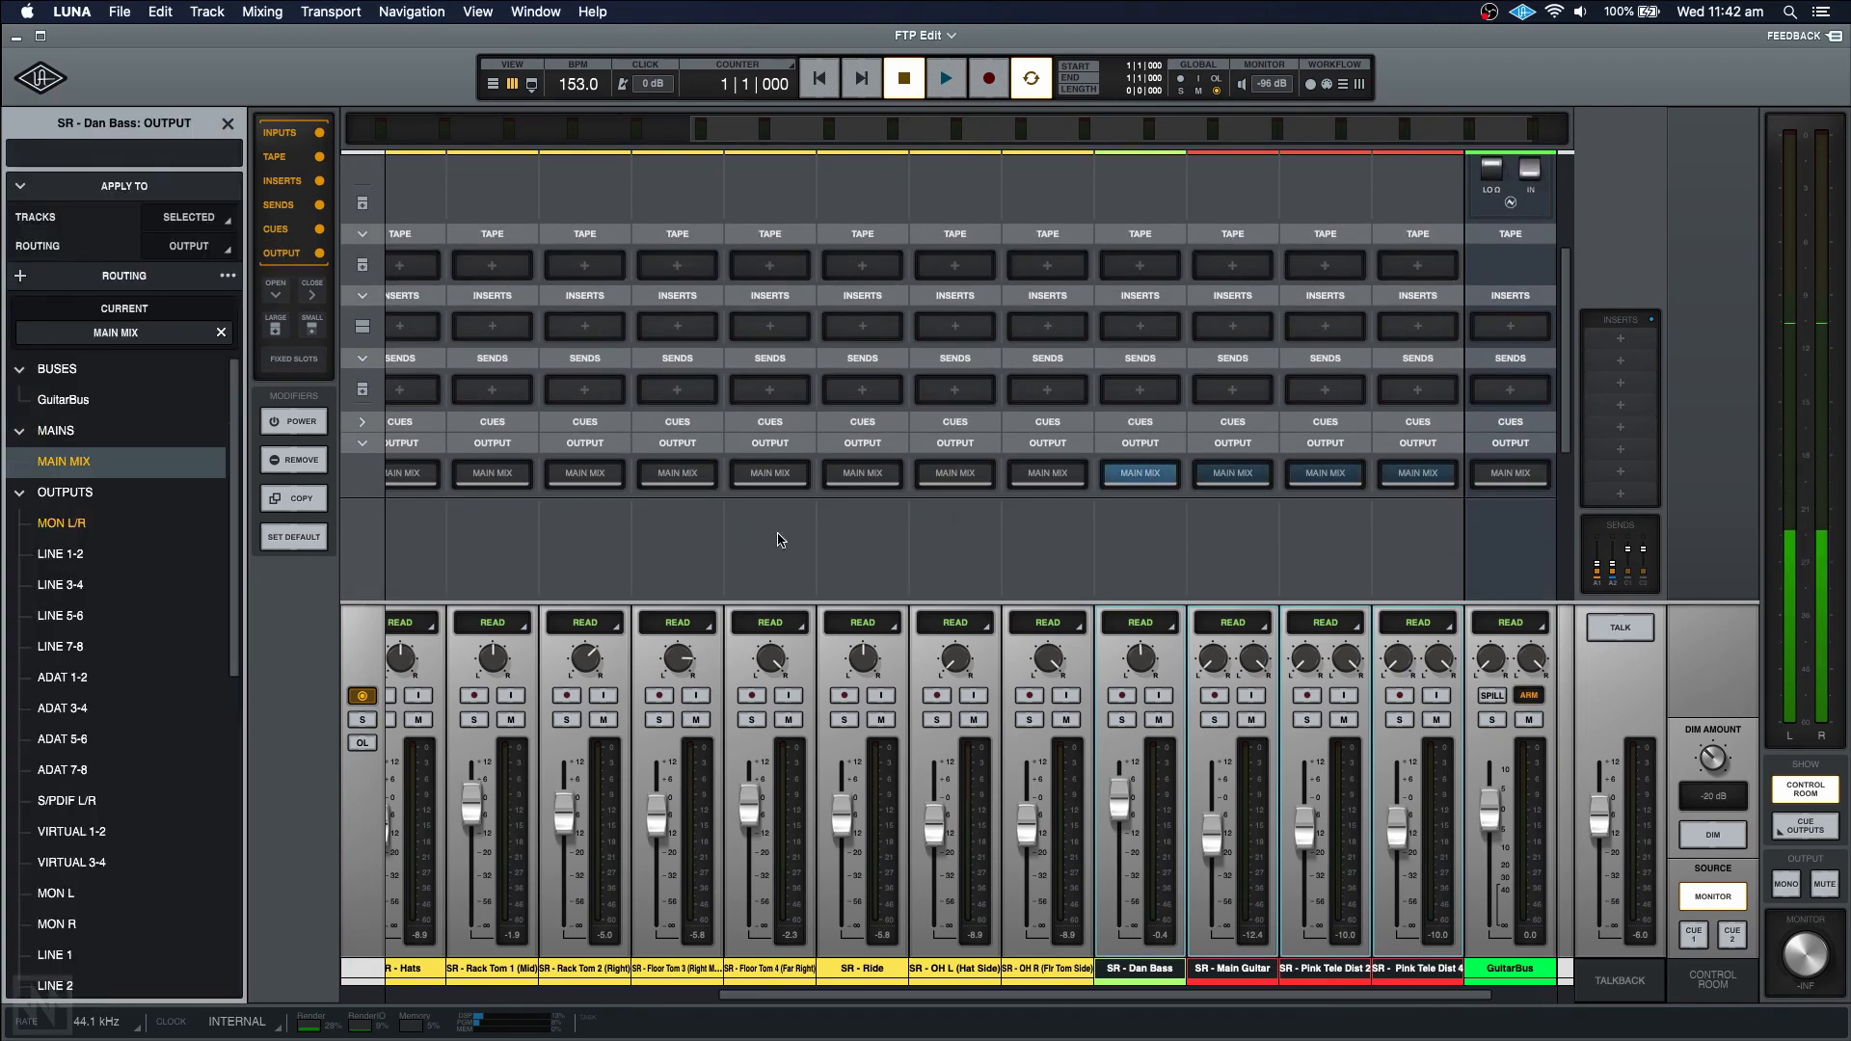
{"action": "left_click", "coordinate": [63, 401]}
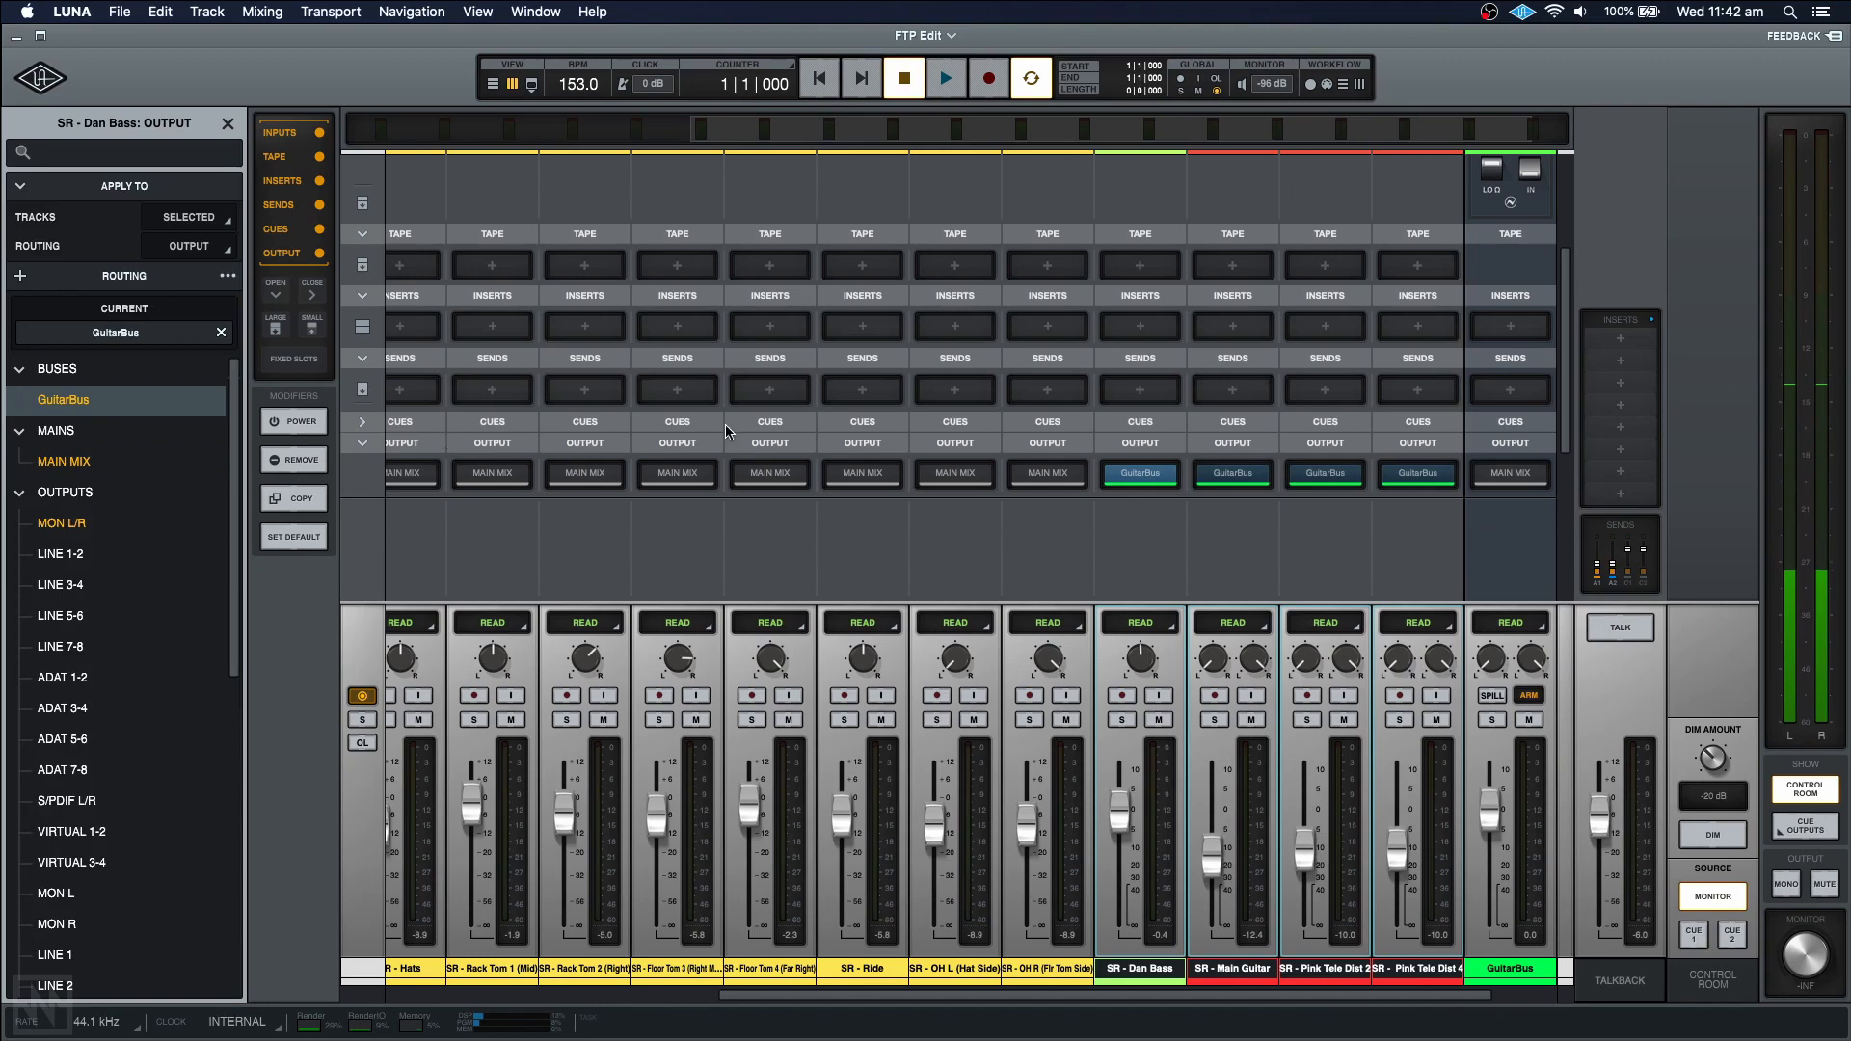
- Raise the faders of the selected bass and guitar tracks together, bringing SR - Dan Bass to +0.1 dB
{"action": "scroll", "coordinate": [1212, 456], "scroll_direction": "up", "scroll_amount": 3}
{"action": "scroll", "coordinate": [1212, 456], "scroll_direction": "down", "scroll_amount": 3}
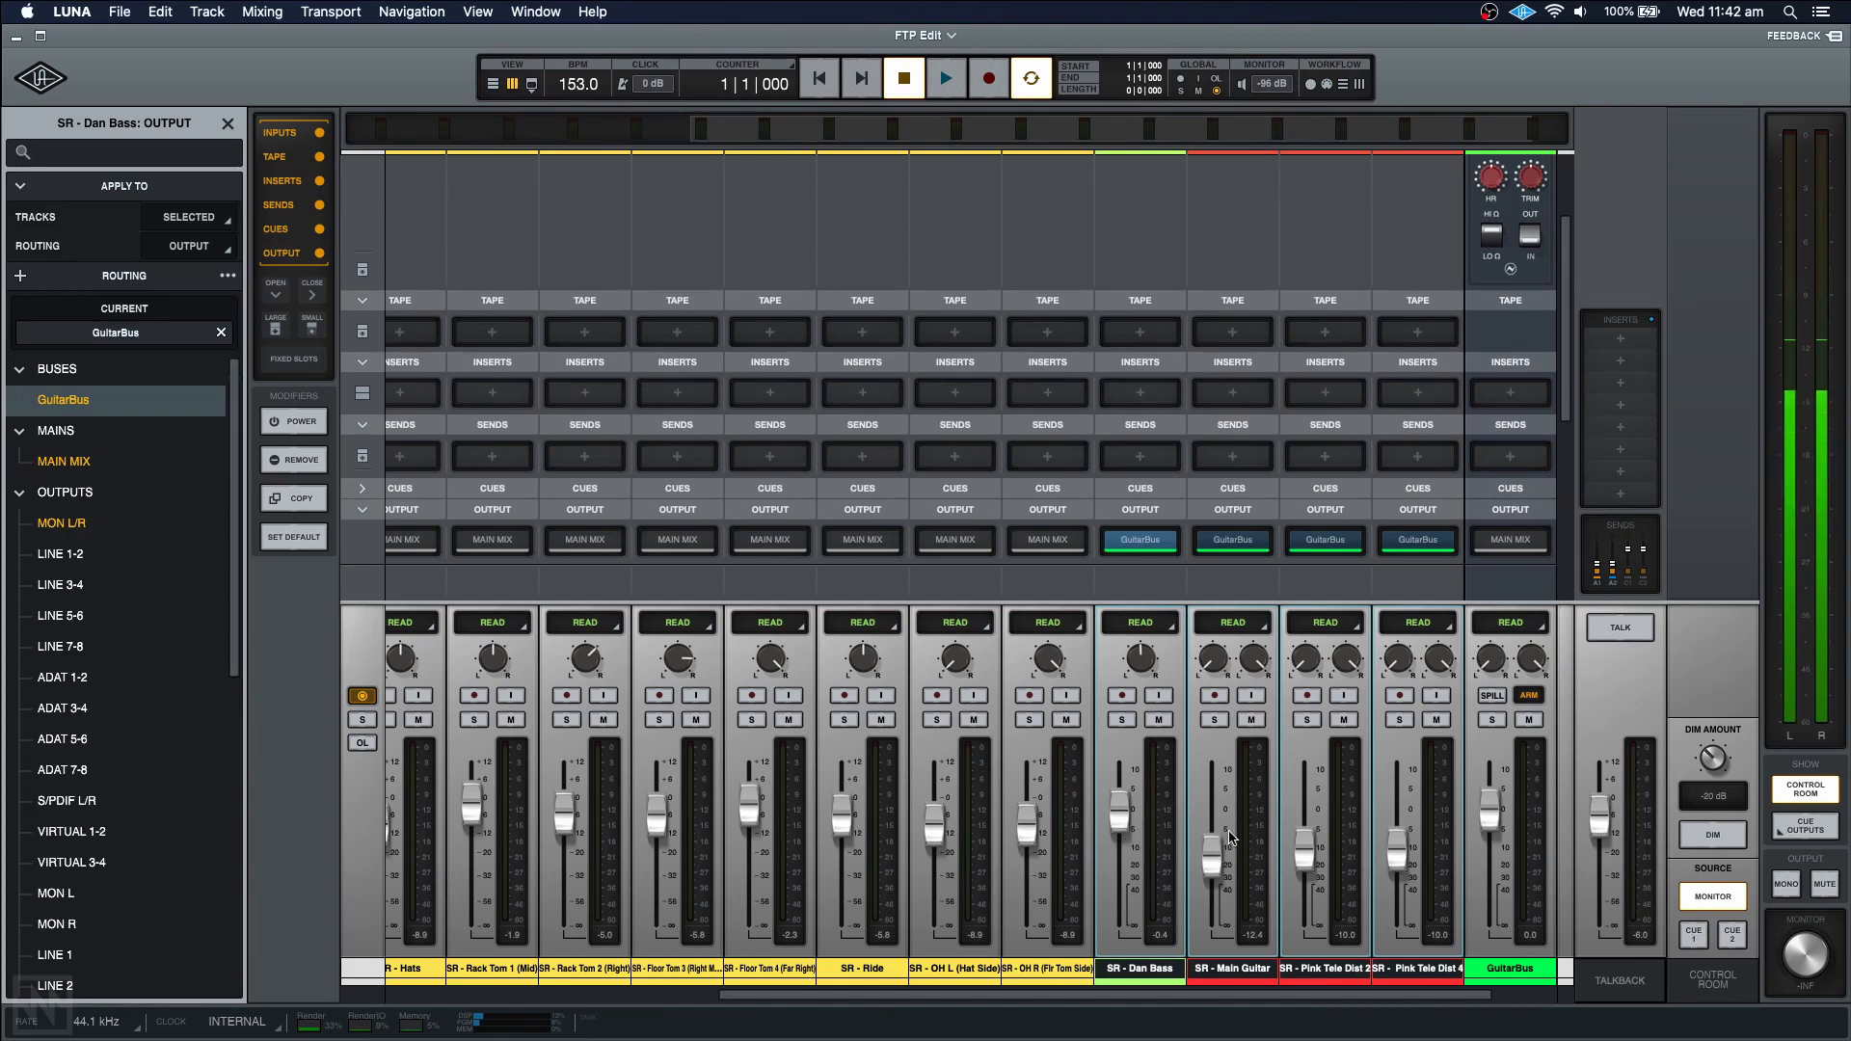
{"action": "left_click_drag", "start_coordinate": [1130, 814], "coordinate": [1132, 813]}
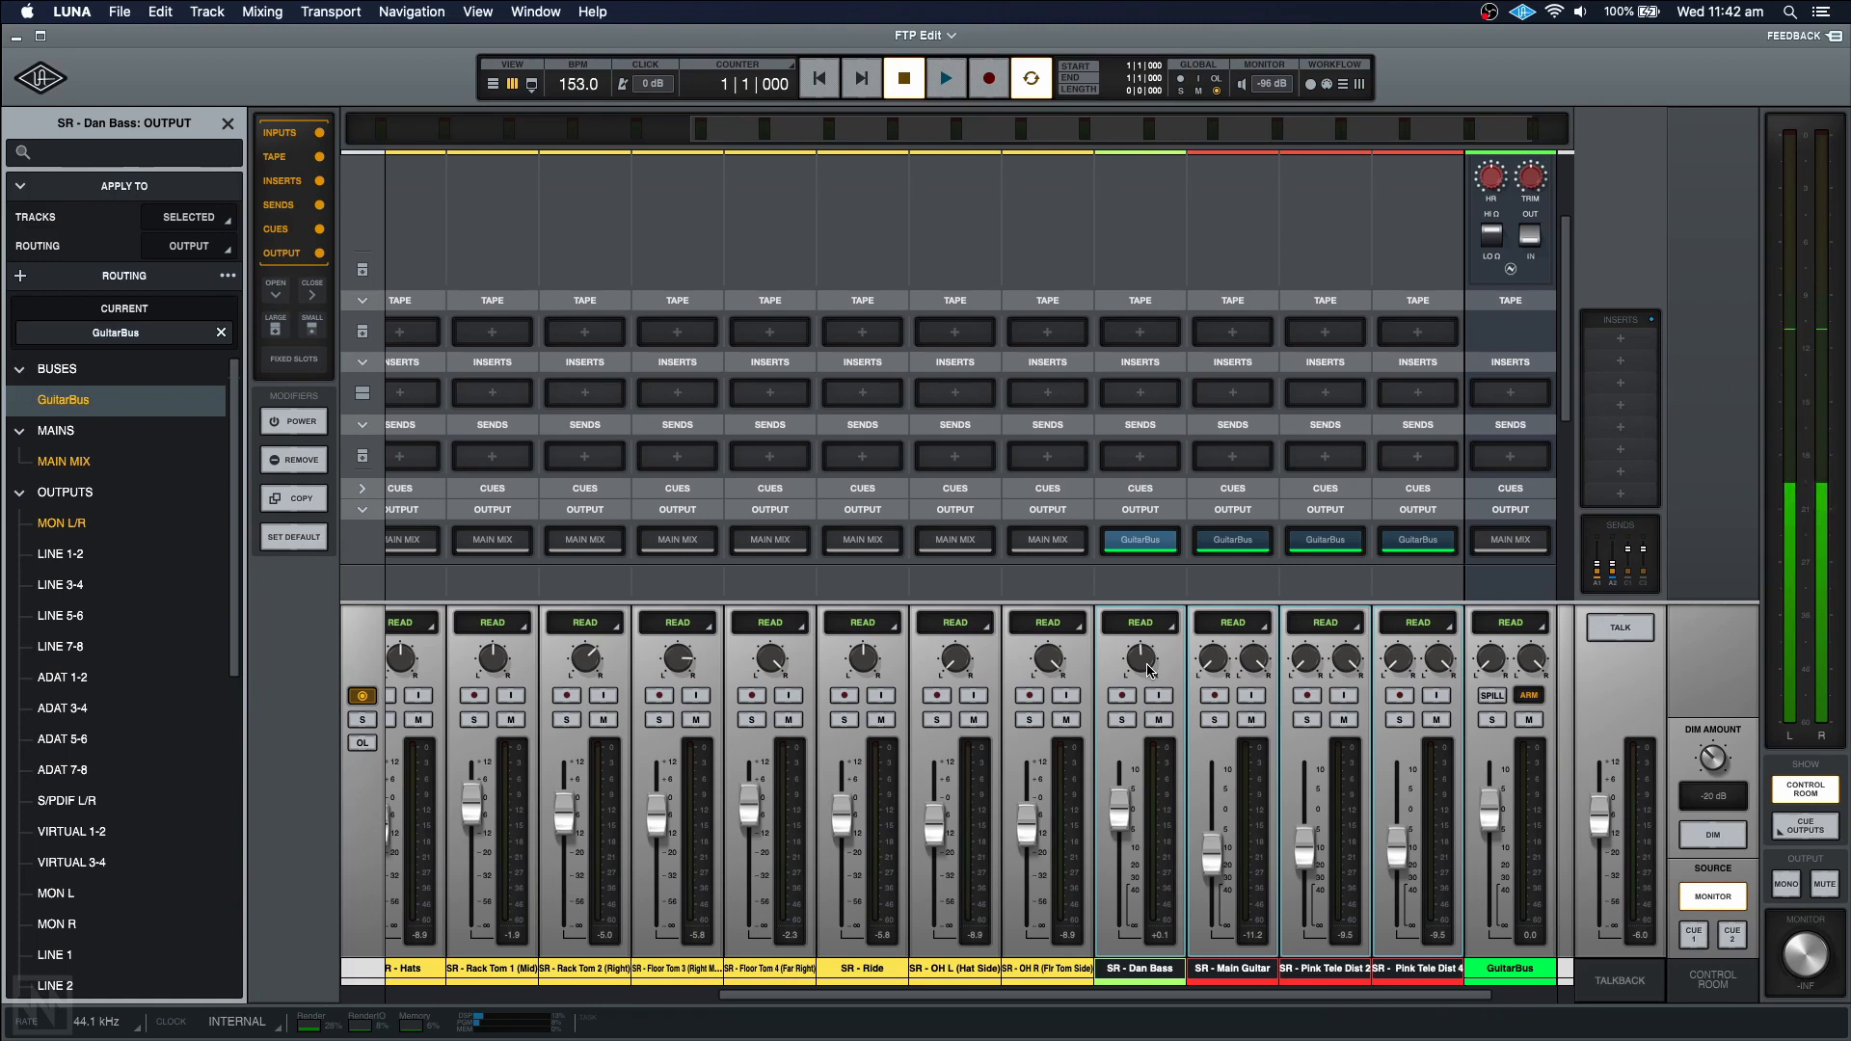
{"action": "scroll", "coordinate": [1314, 380], "scroll_direction": "up", "scroll_amount": 3}
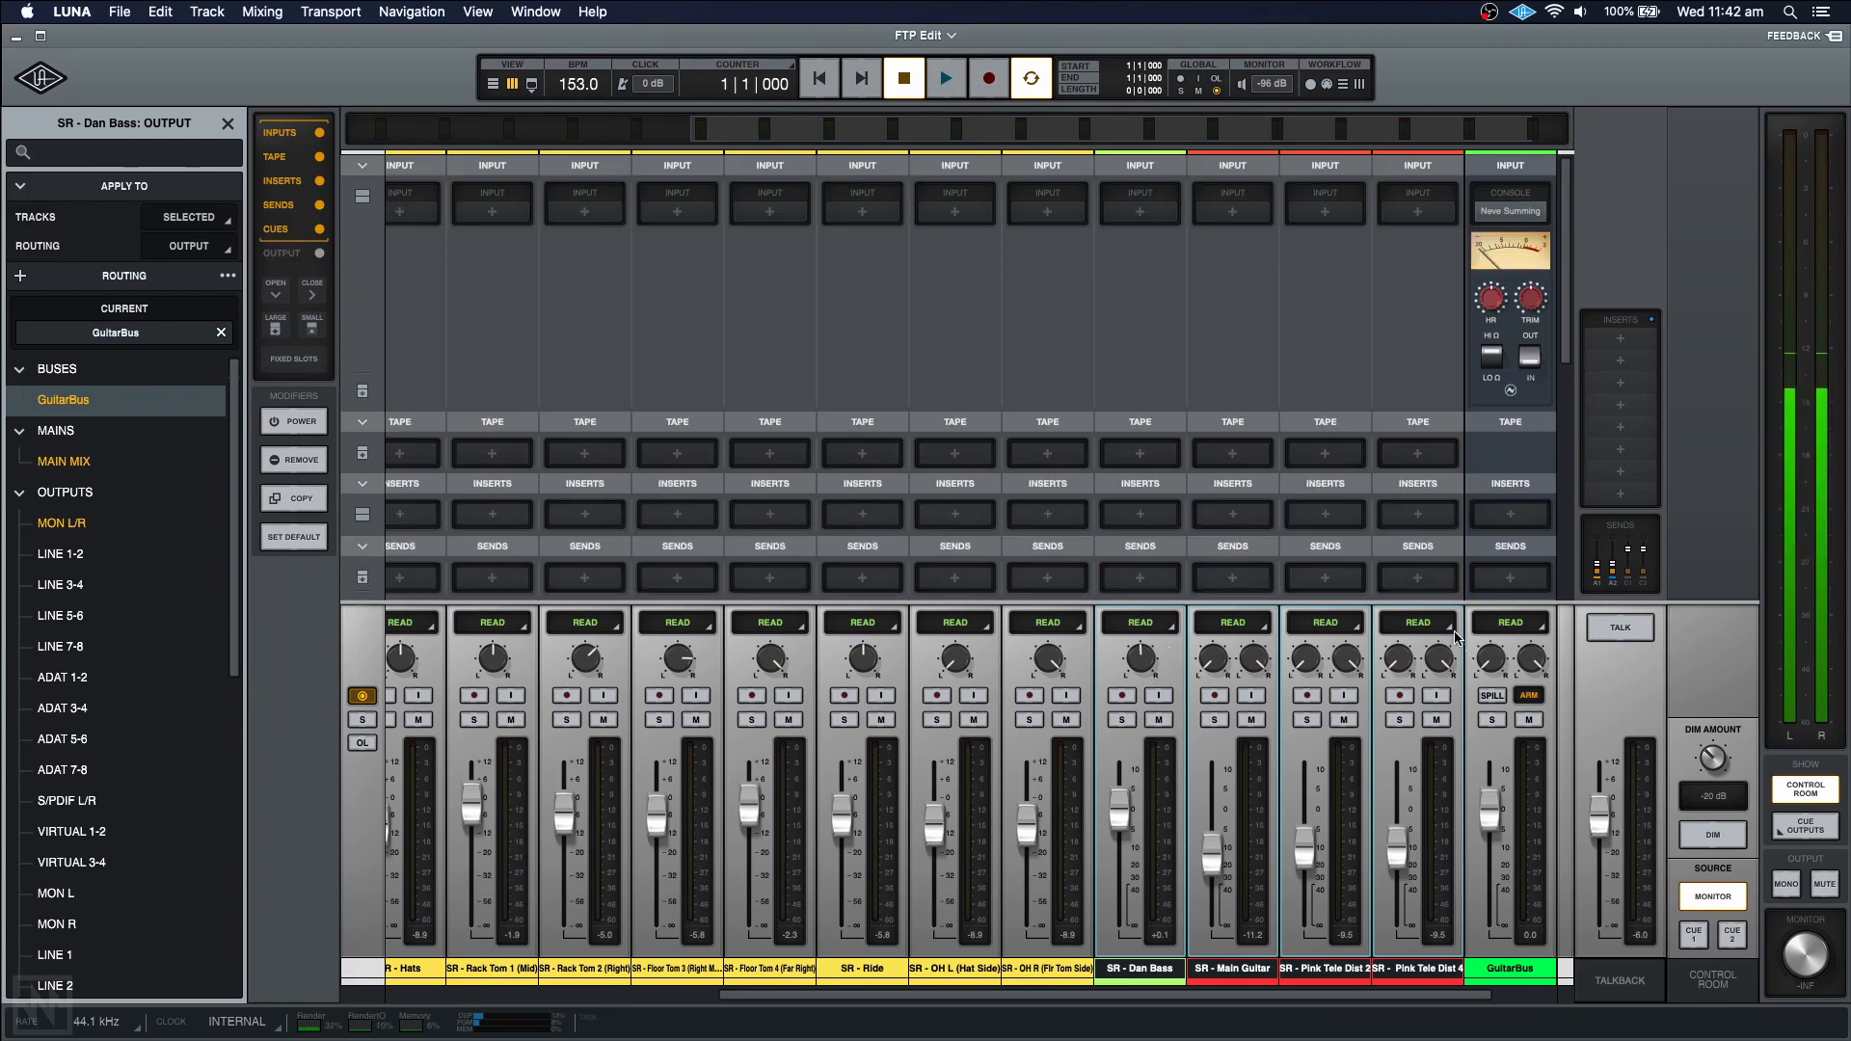
- Spill the GuitarBus to show only its source tracks, and solo it for playback
{"action": "left_click", "coordinate": [1492, 695]}
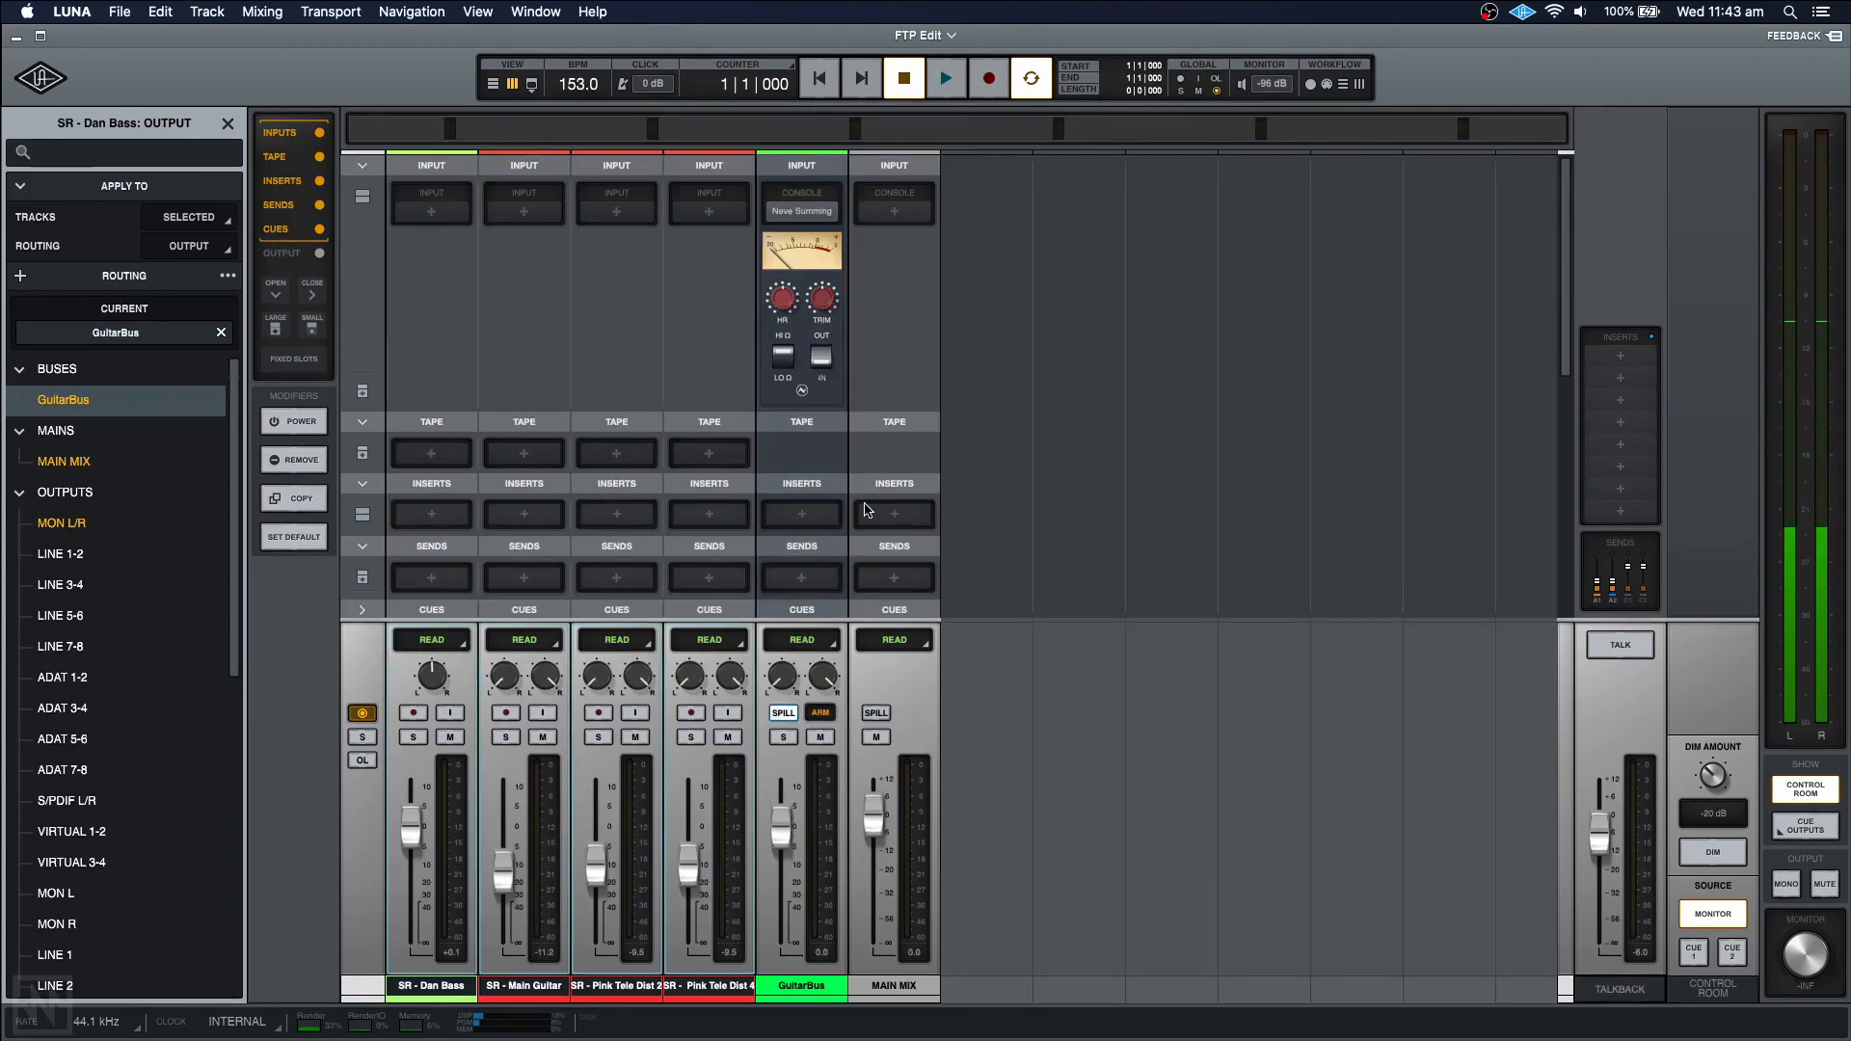
{"action": "left_click", "coordinate": [784, 737]}
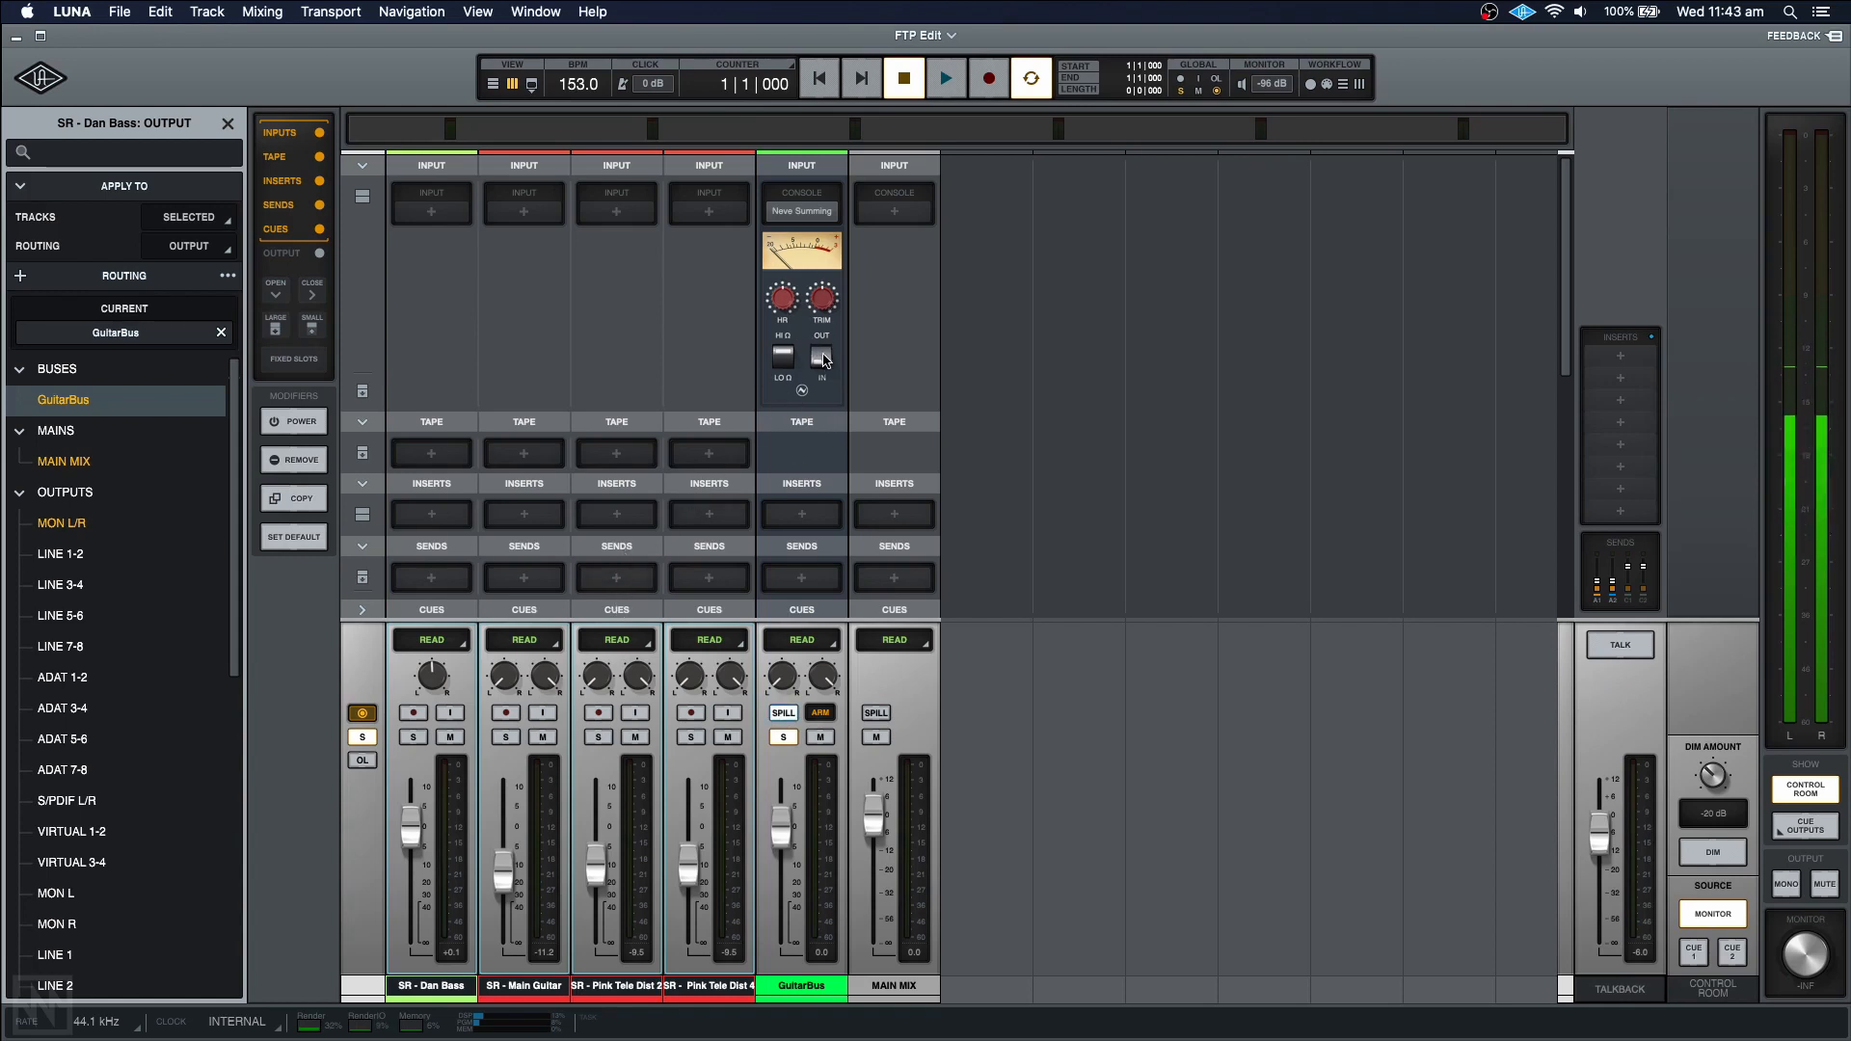
{"action": "key", "text": "space"}
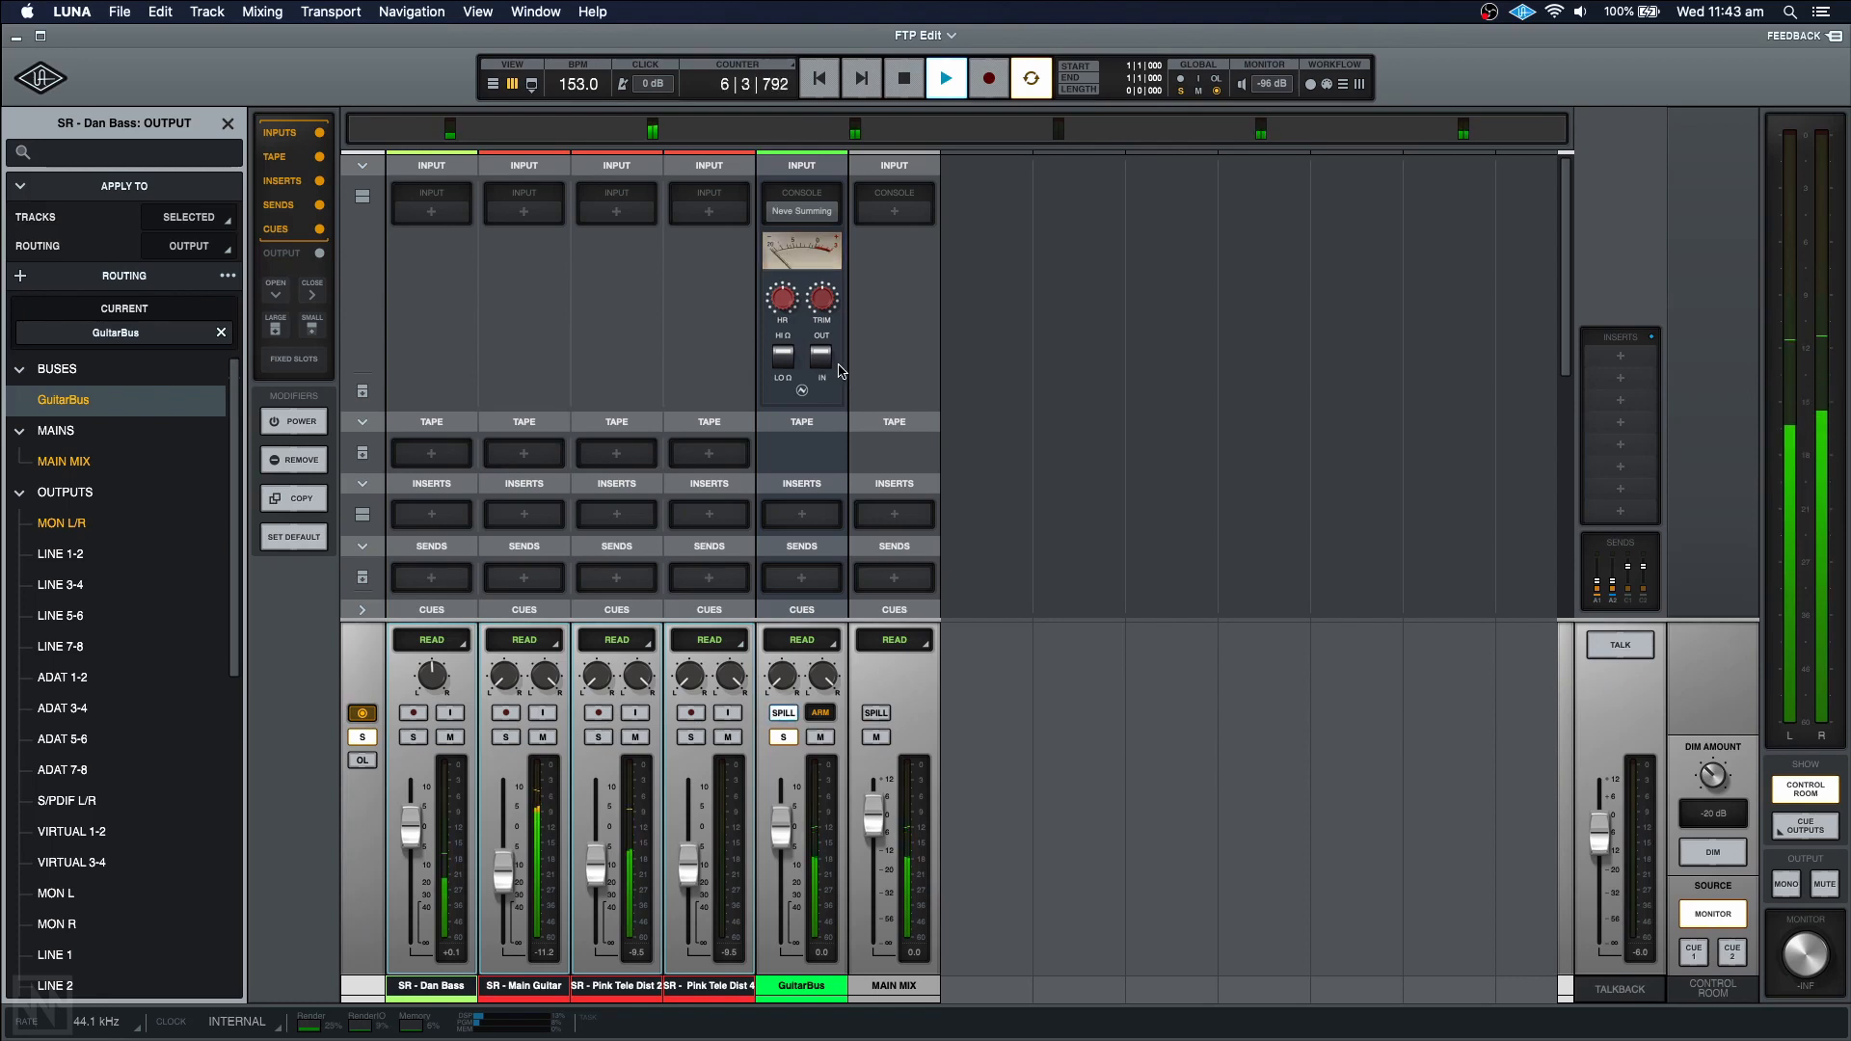
- Compare the GuitarBus with Neve Summing switched in and out during playback, leaving it in, and clear the bus's spill and solo
{"action": "left_click", "coordinate": [827, 361]}
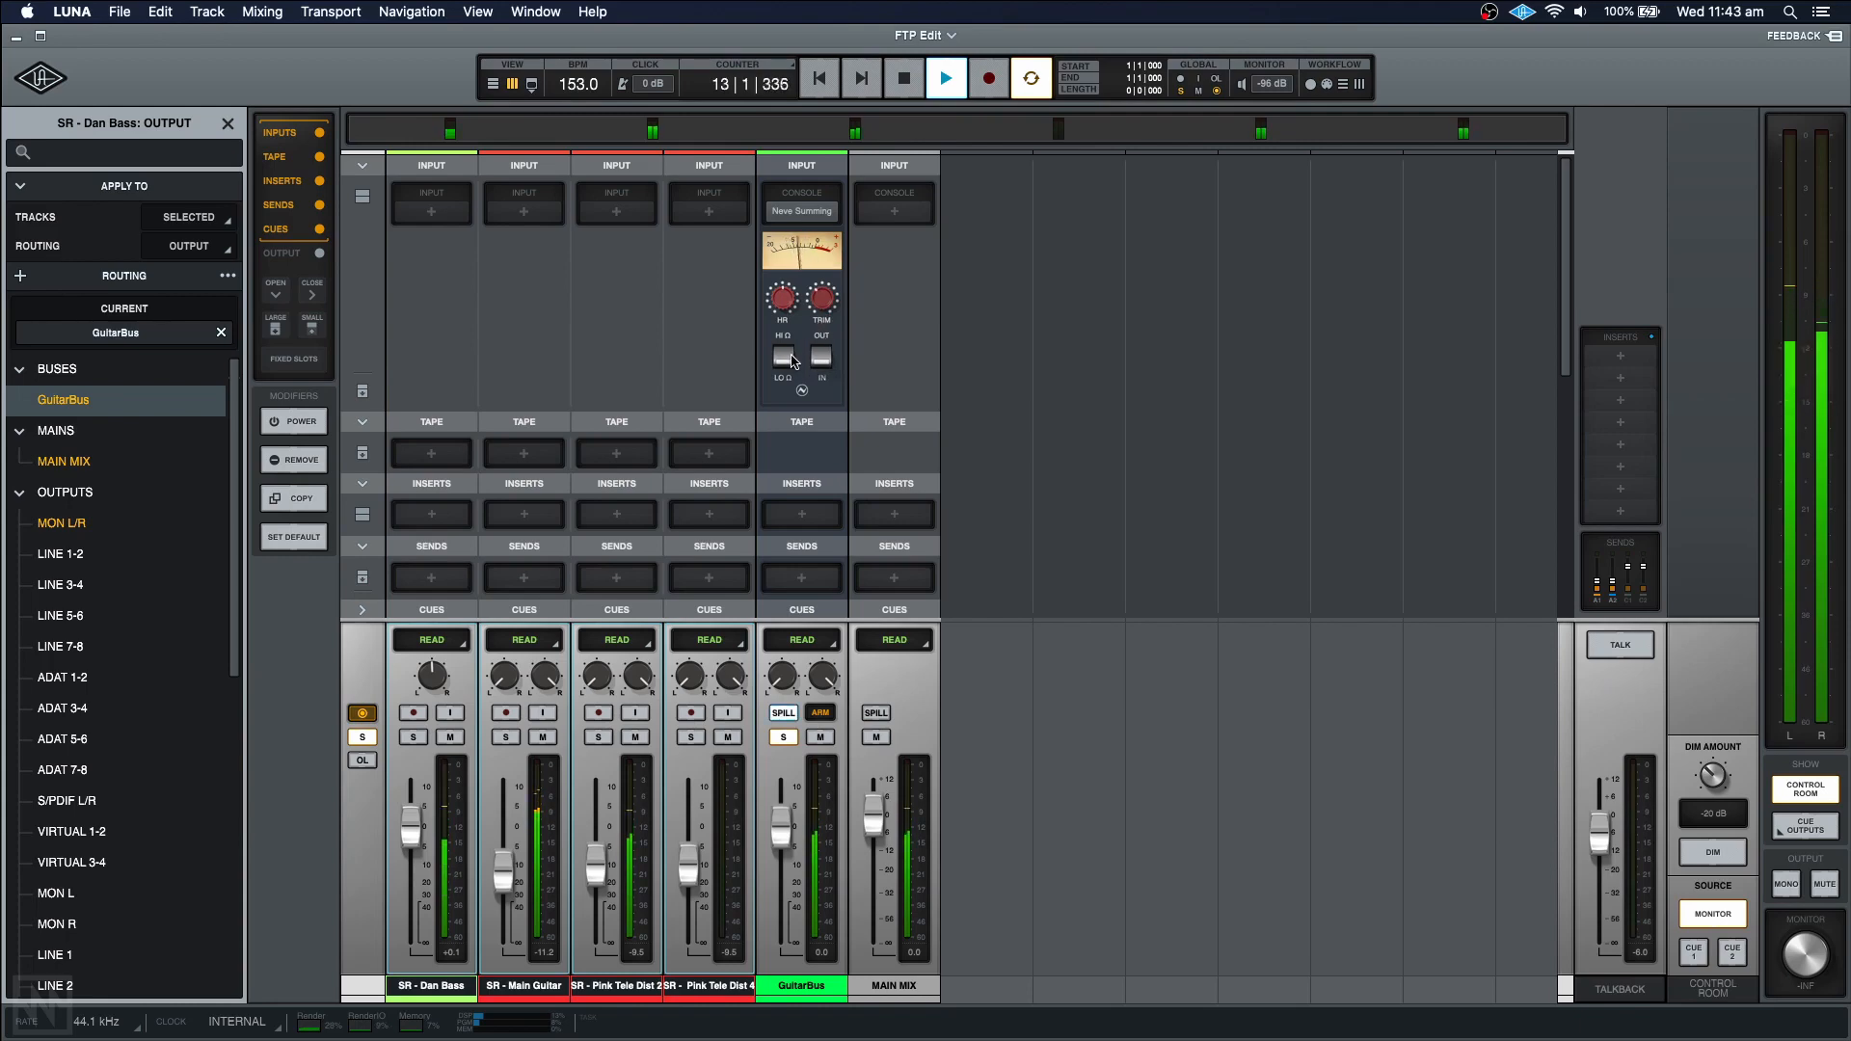
{"action": "left_click", "coordinate": [827, 360]}
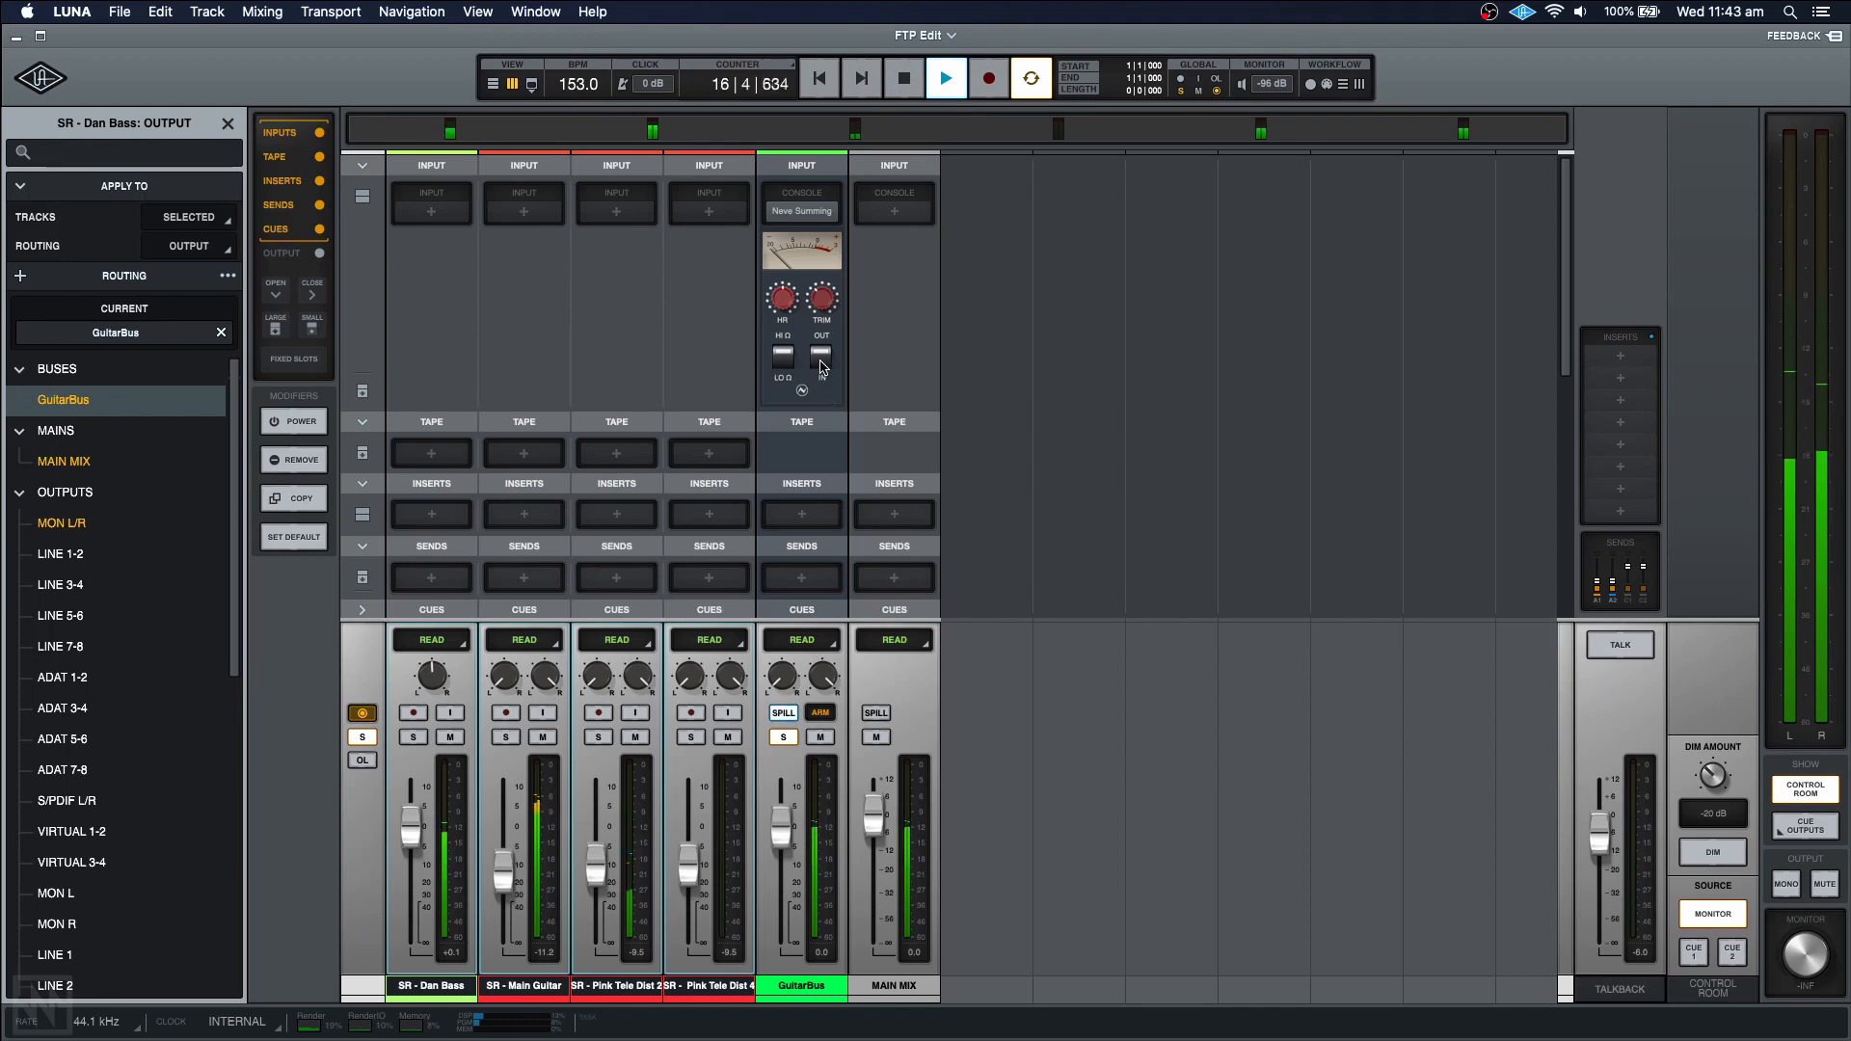
{"action": "left_click", "coordinate": [821, 359]}
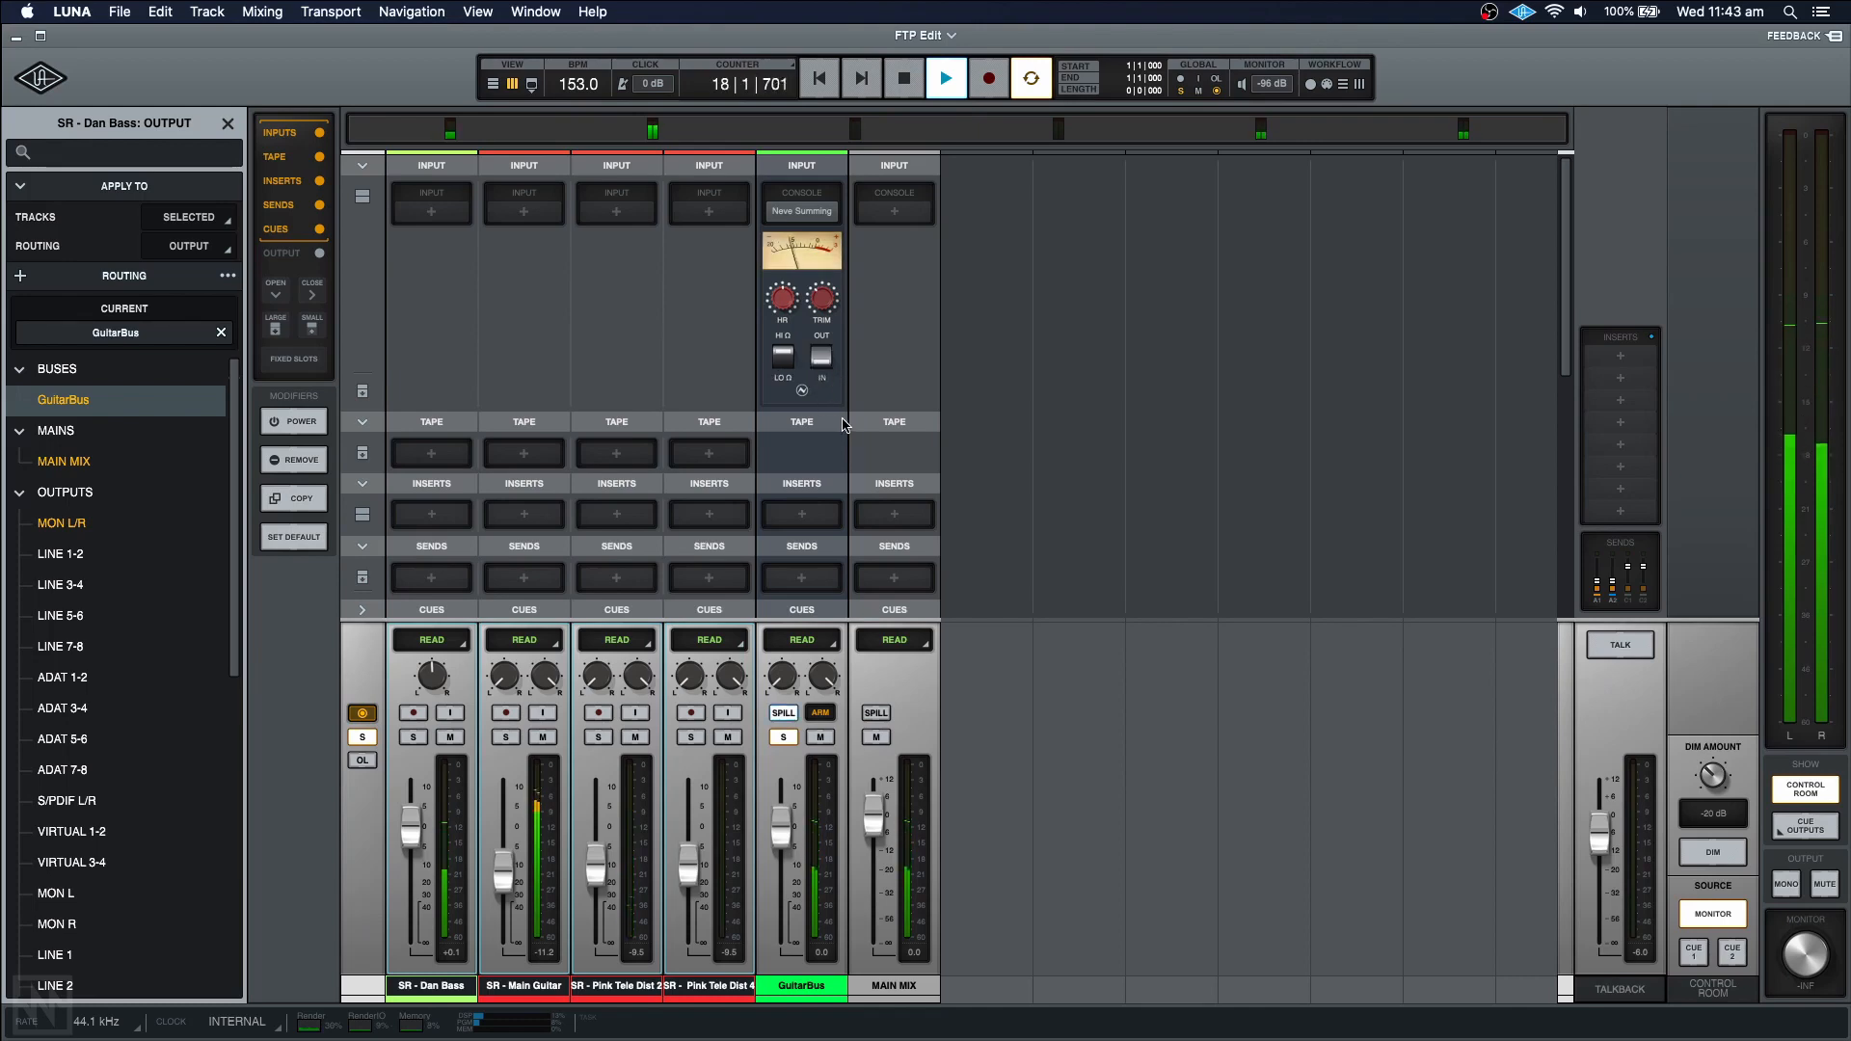
{"action": "key", "text": "space"}
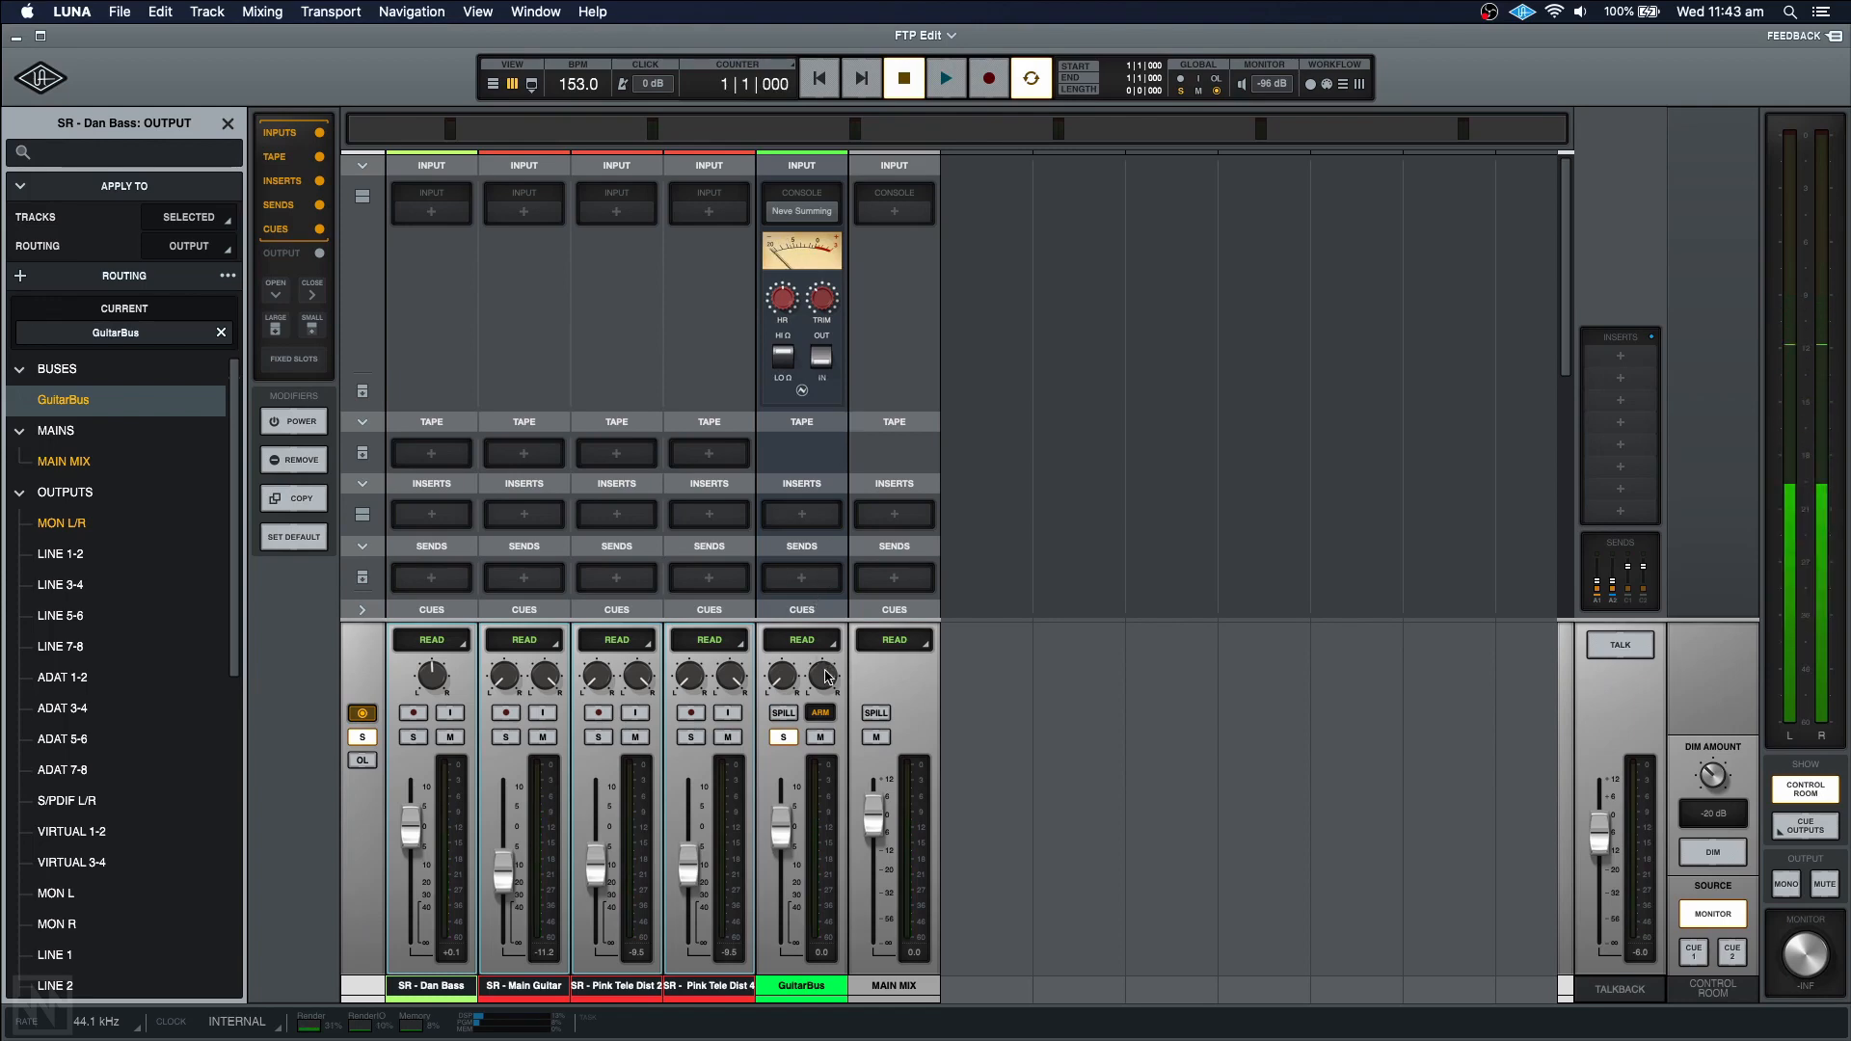
{"action": "scroll", "coordinate": [796, 718], "scroll_direction": "left", "scroll_amount": 5}
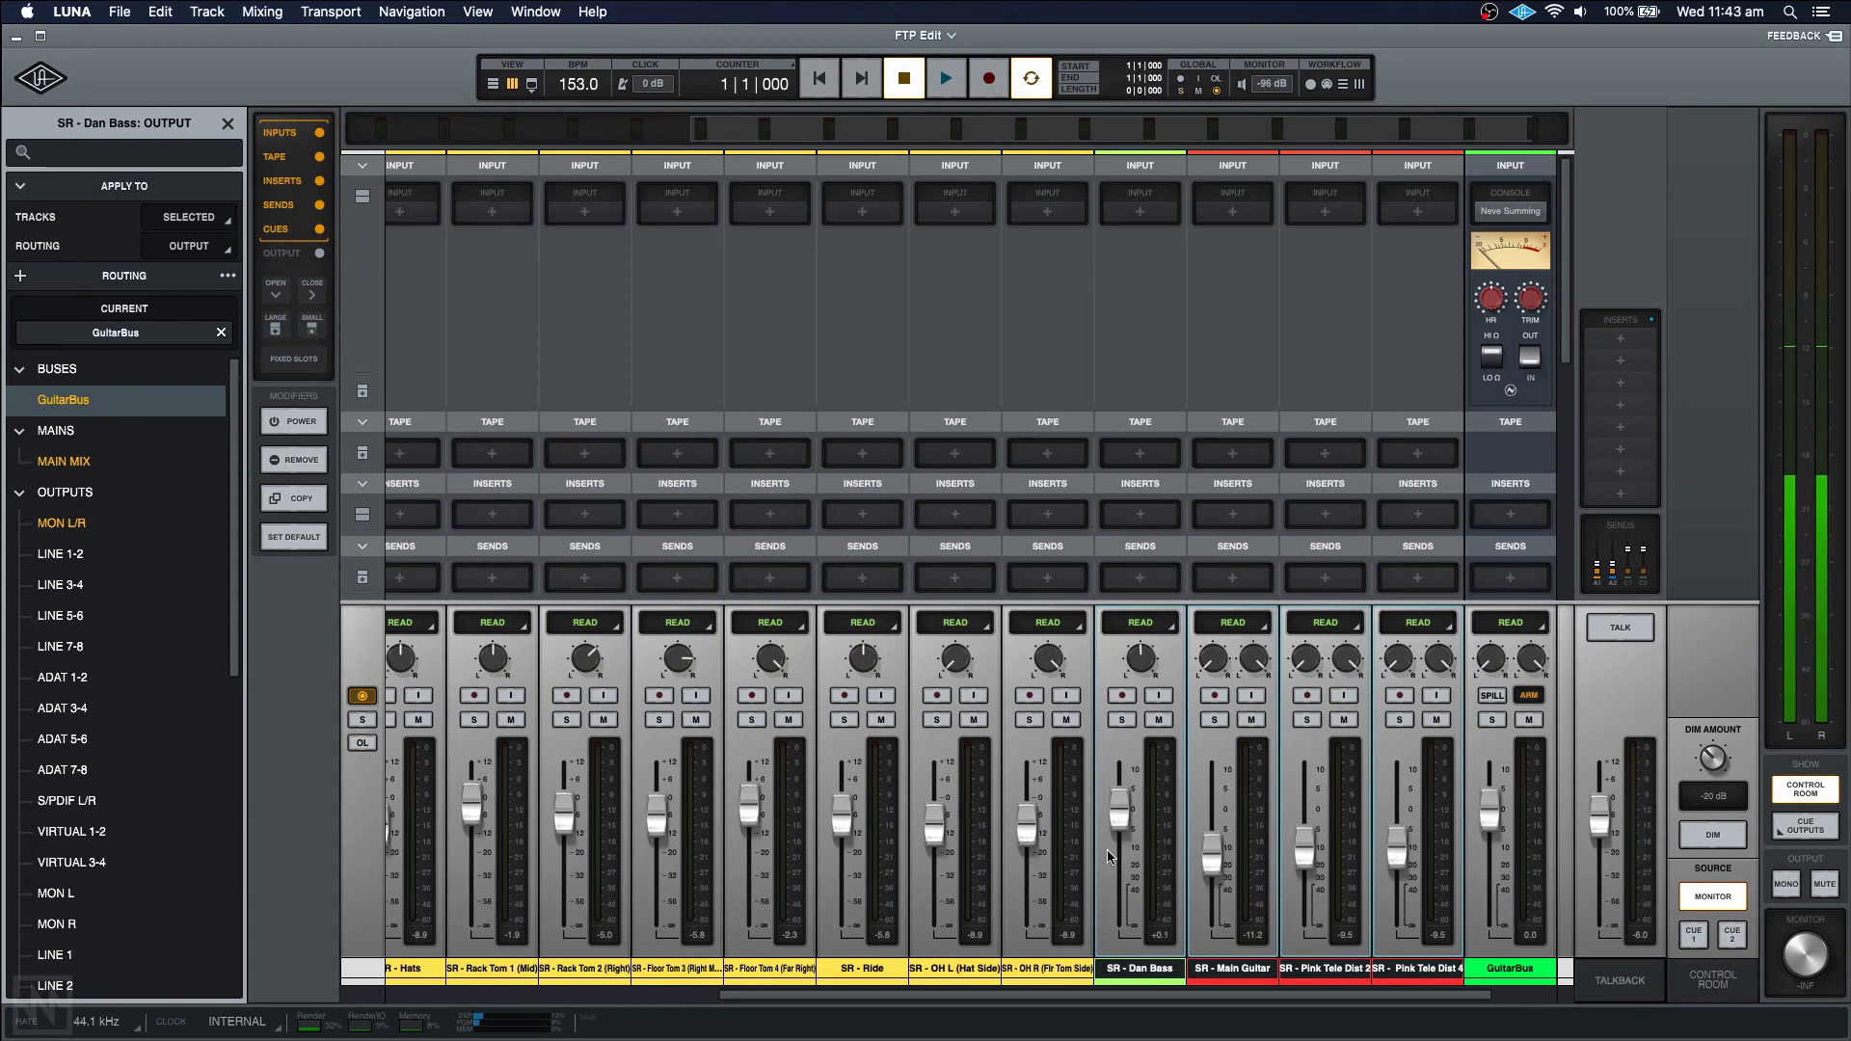
- Create one stereo bus track named DrumBus with Neve Summing, placed after the SR - OH R (Flr Tom Side) track
{"action": "left_click", "coordinate": [1047, 968]}
{"action": "left_click", "coordinate": [227, 122]}
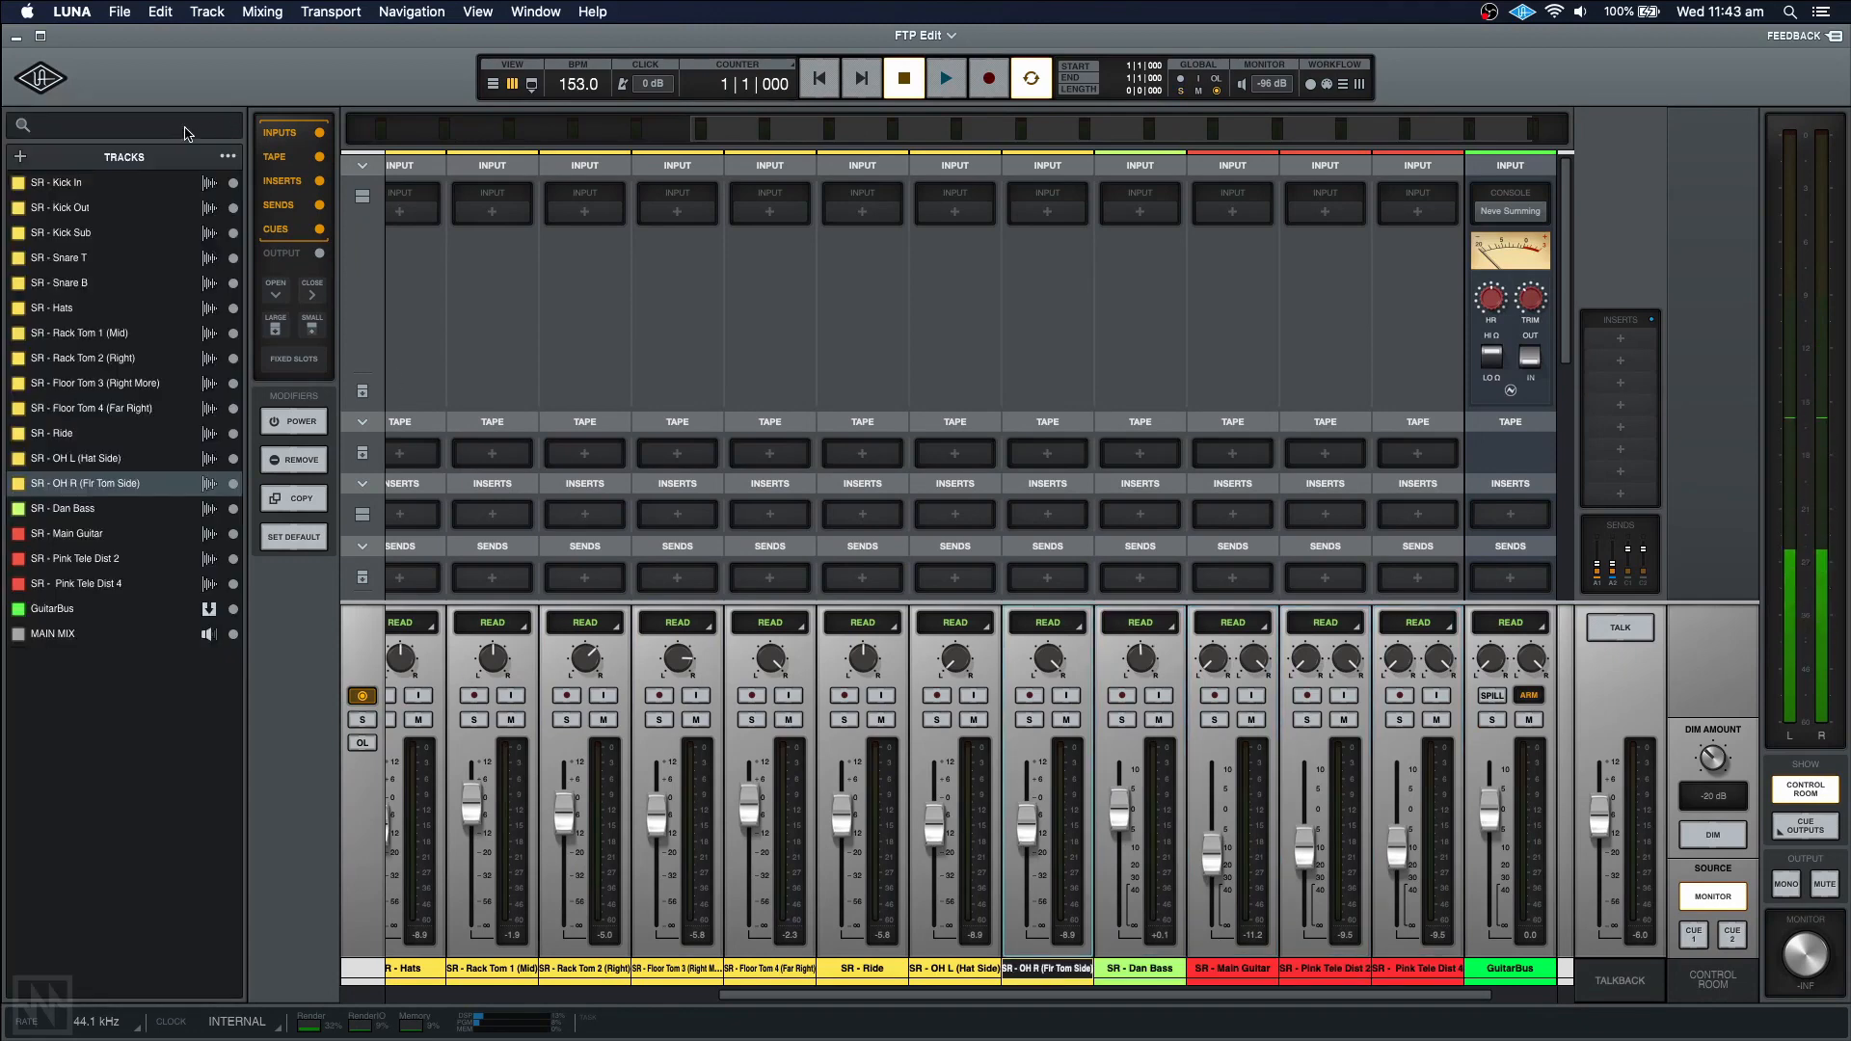
{"action": "left_click", "coordinate": [19, 157]}
{"action": "left_click", "coordinate": [94, 241]}
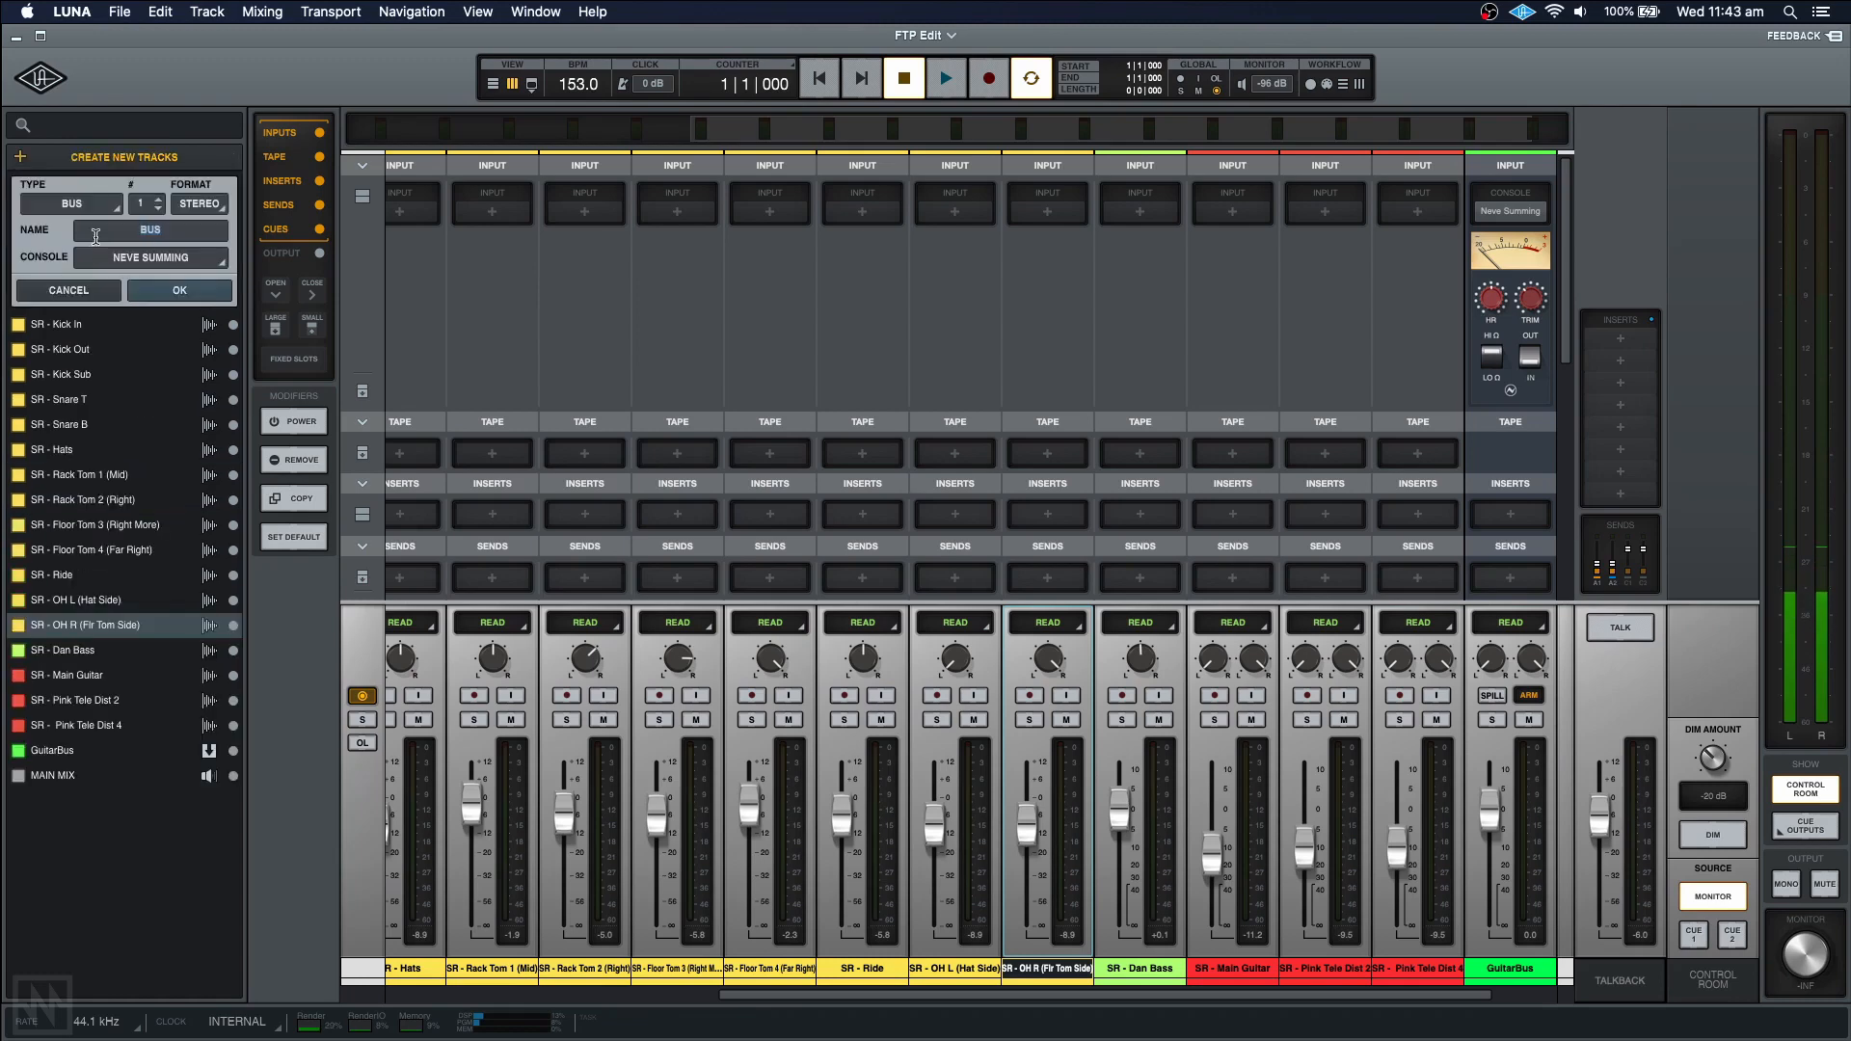
{"action": "type", "text": "DrumB"}
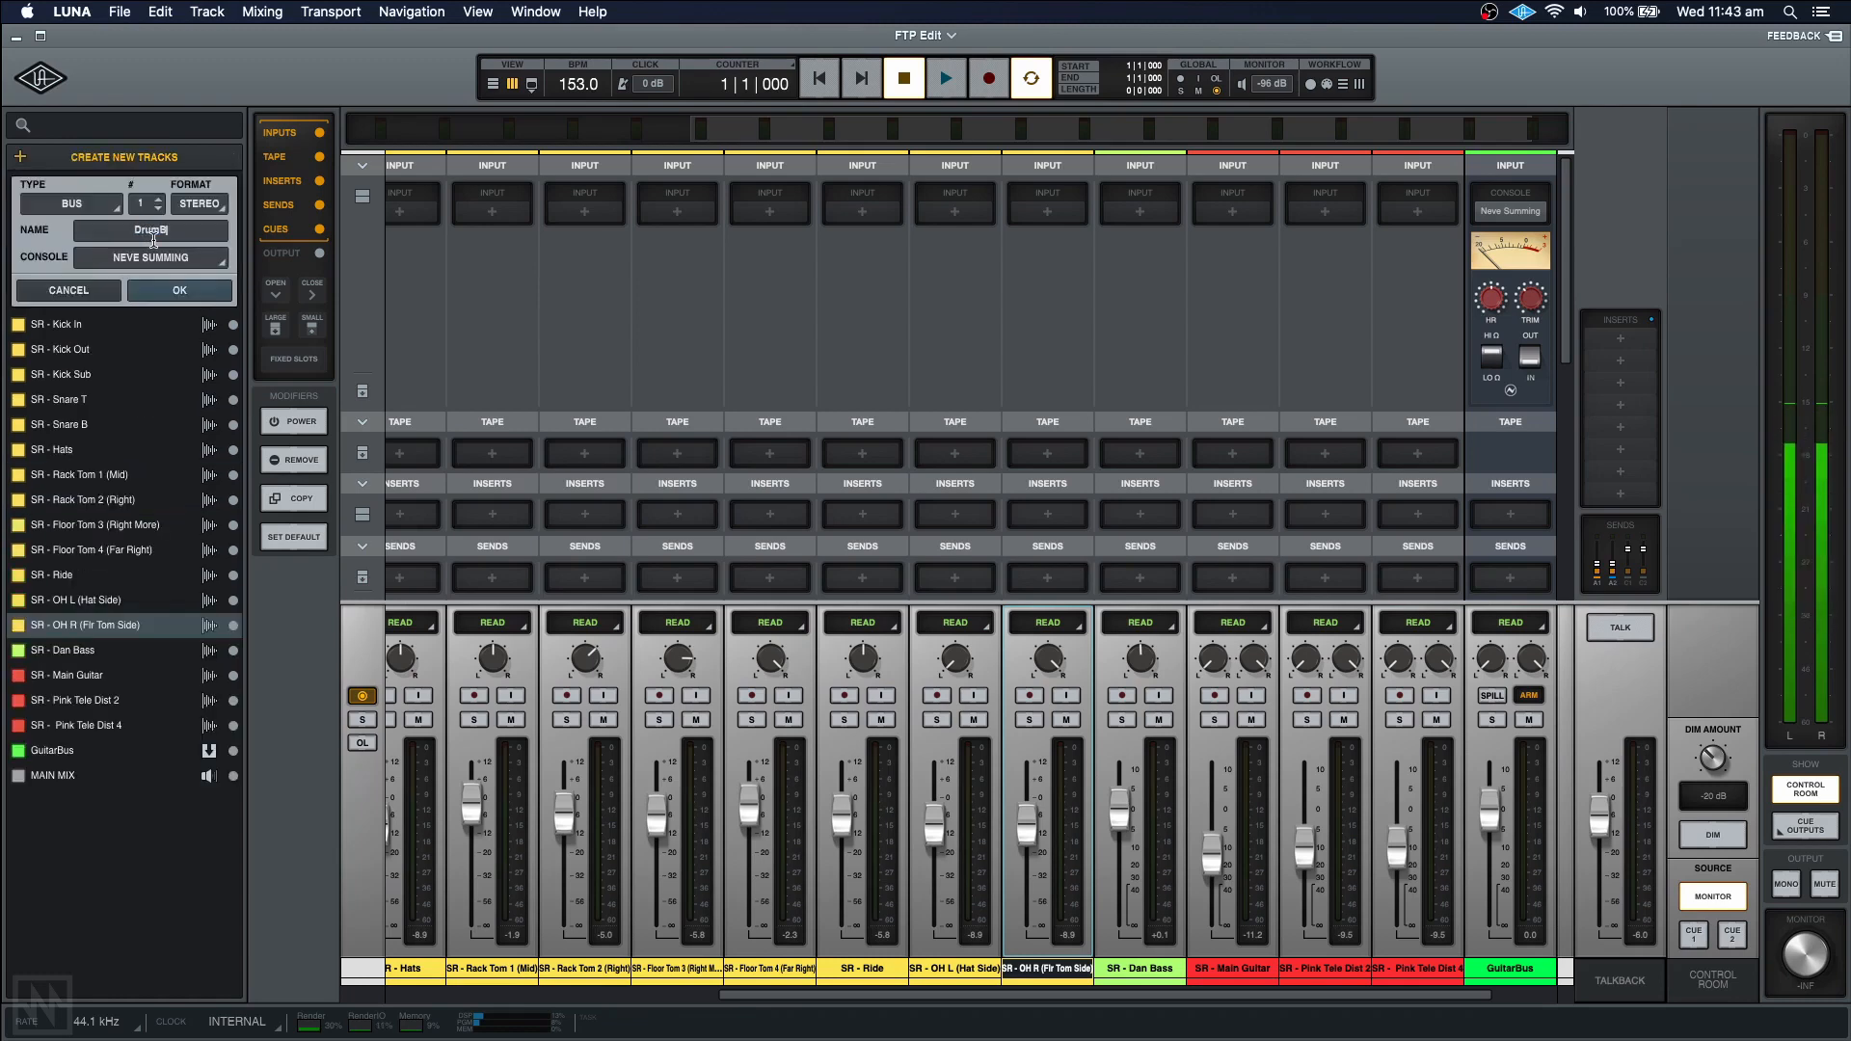
{"action": "type", "text": "us"}
{"action": "left_click", "coordinate": [179, 290]}
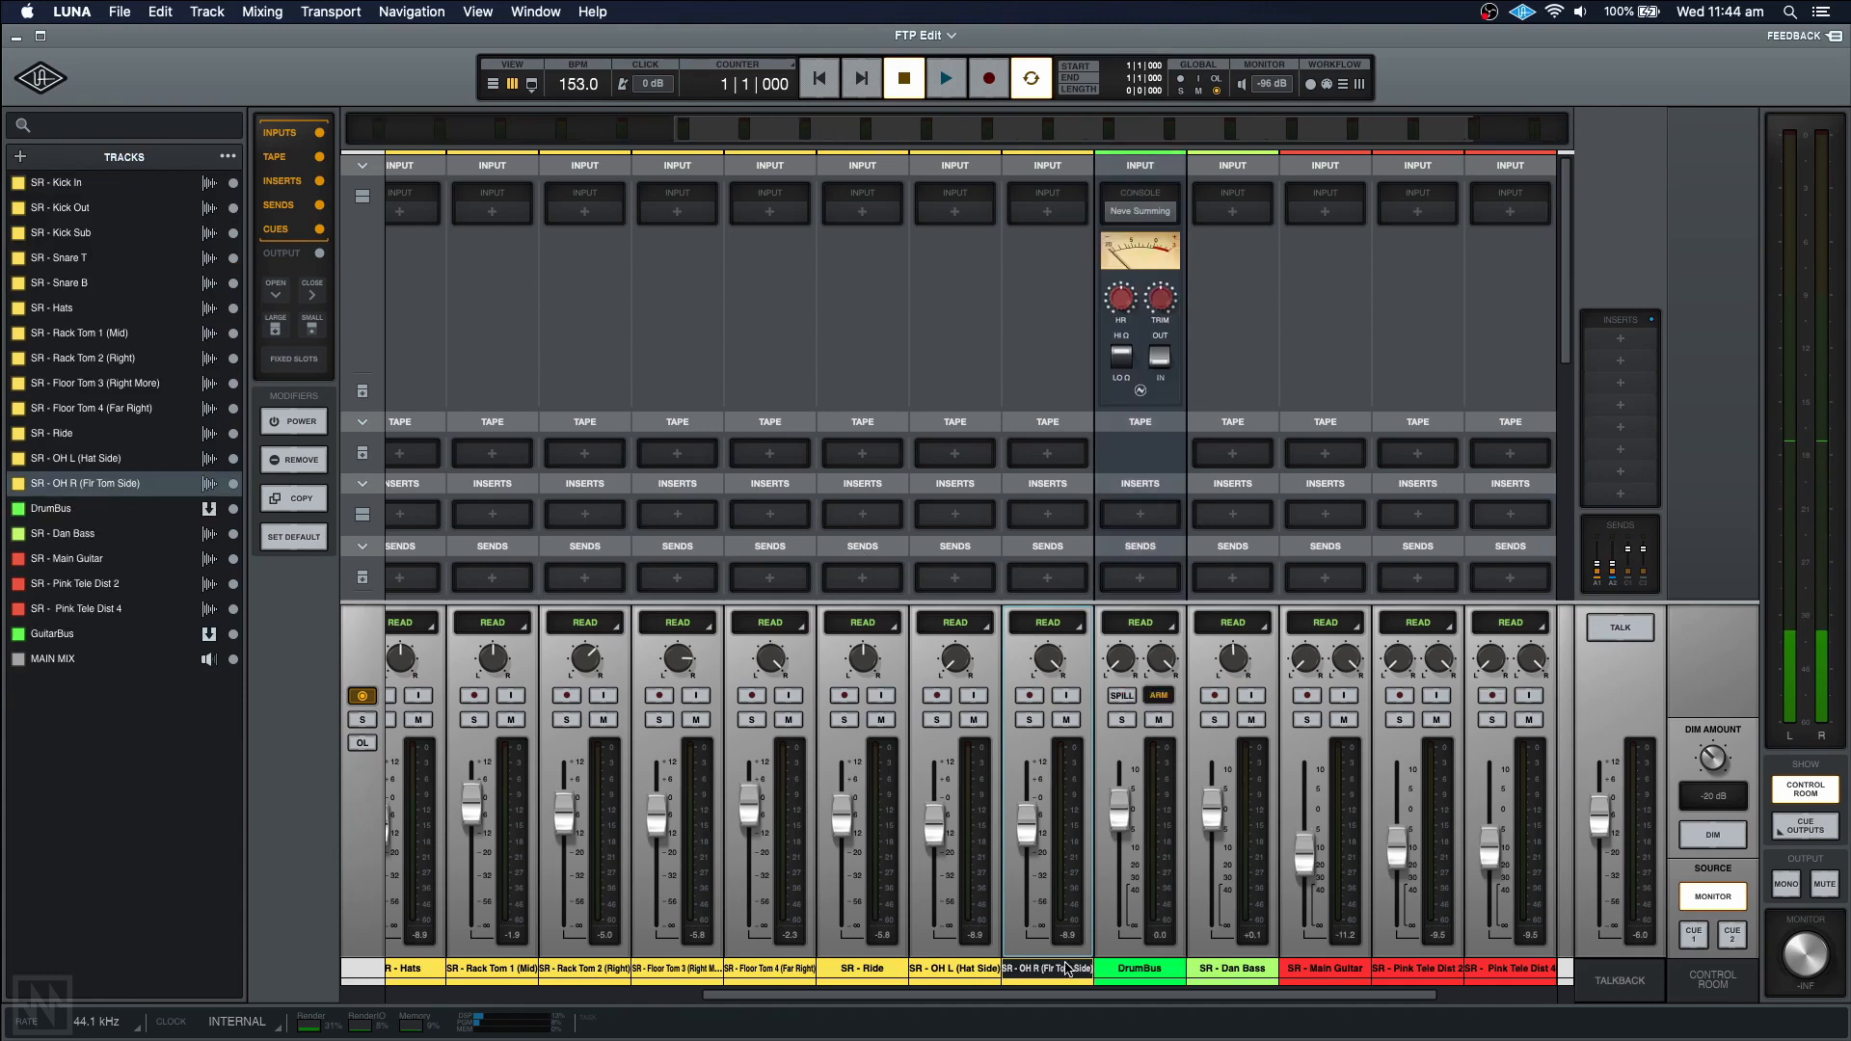
- Route the outputs of all drum tracks, from SR - Kick In through SR - OH R (Flr Tom Side), to the DrumBus
{"action": "scroll", "coordinate": [938, 895], "scroll_direction": "left", "scroll_amount": 10}
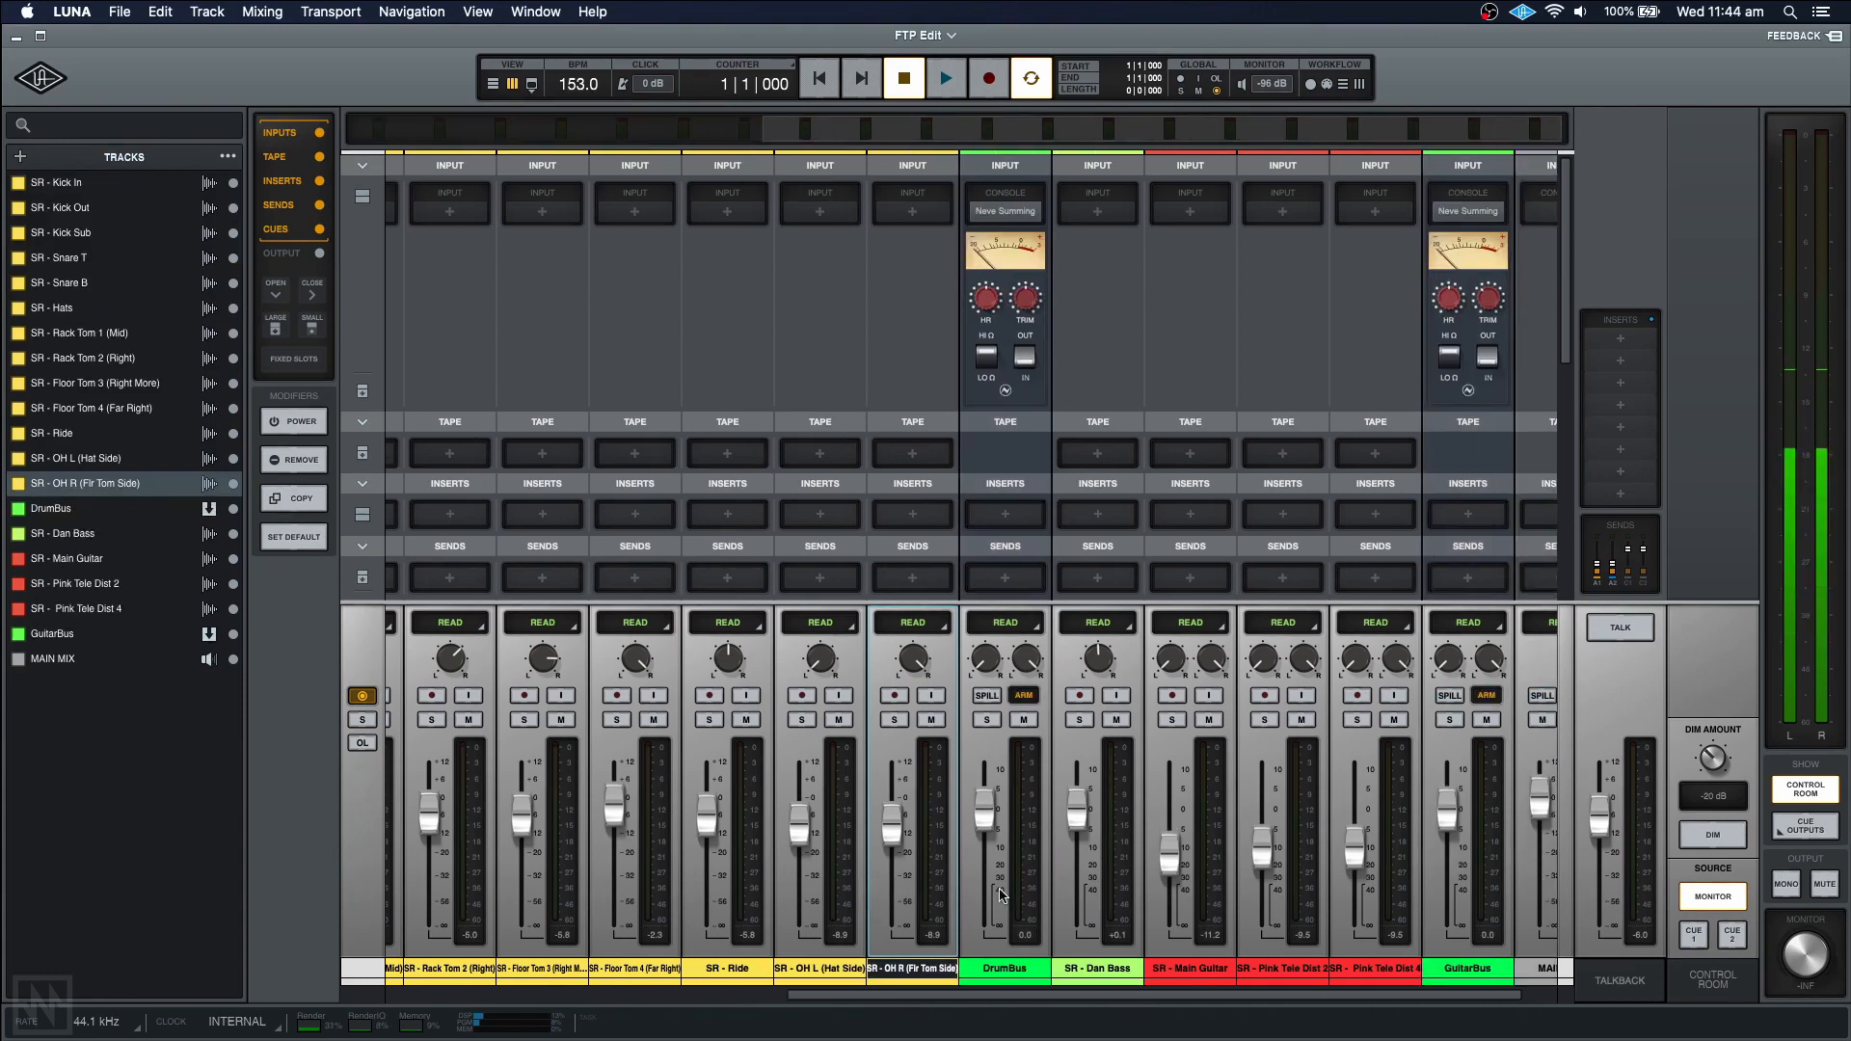
{"action": "left_click", "coordinate": [443, 969], "text": "shift"}
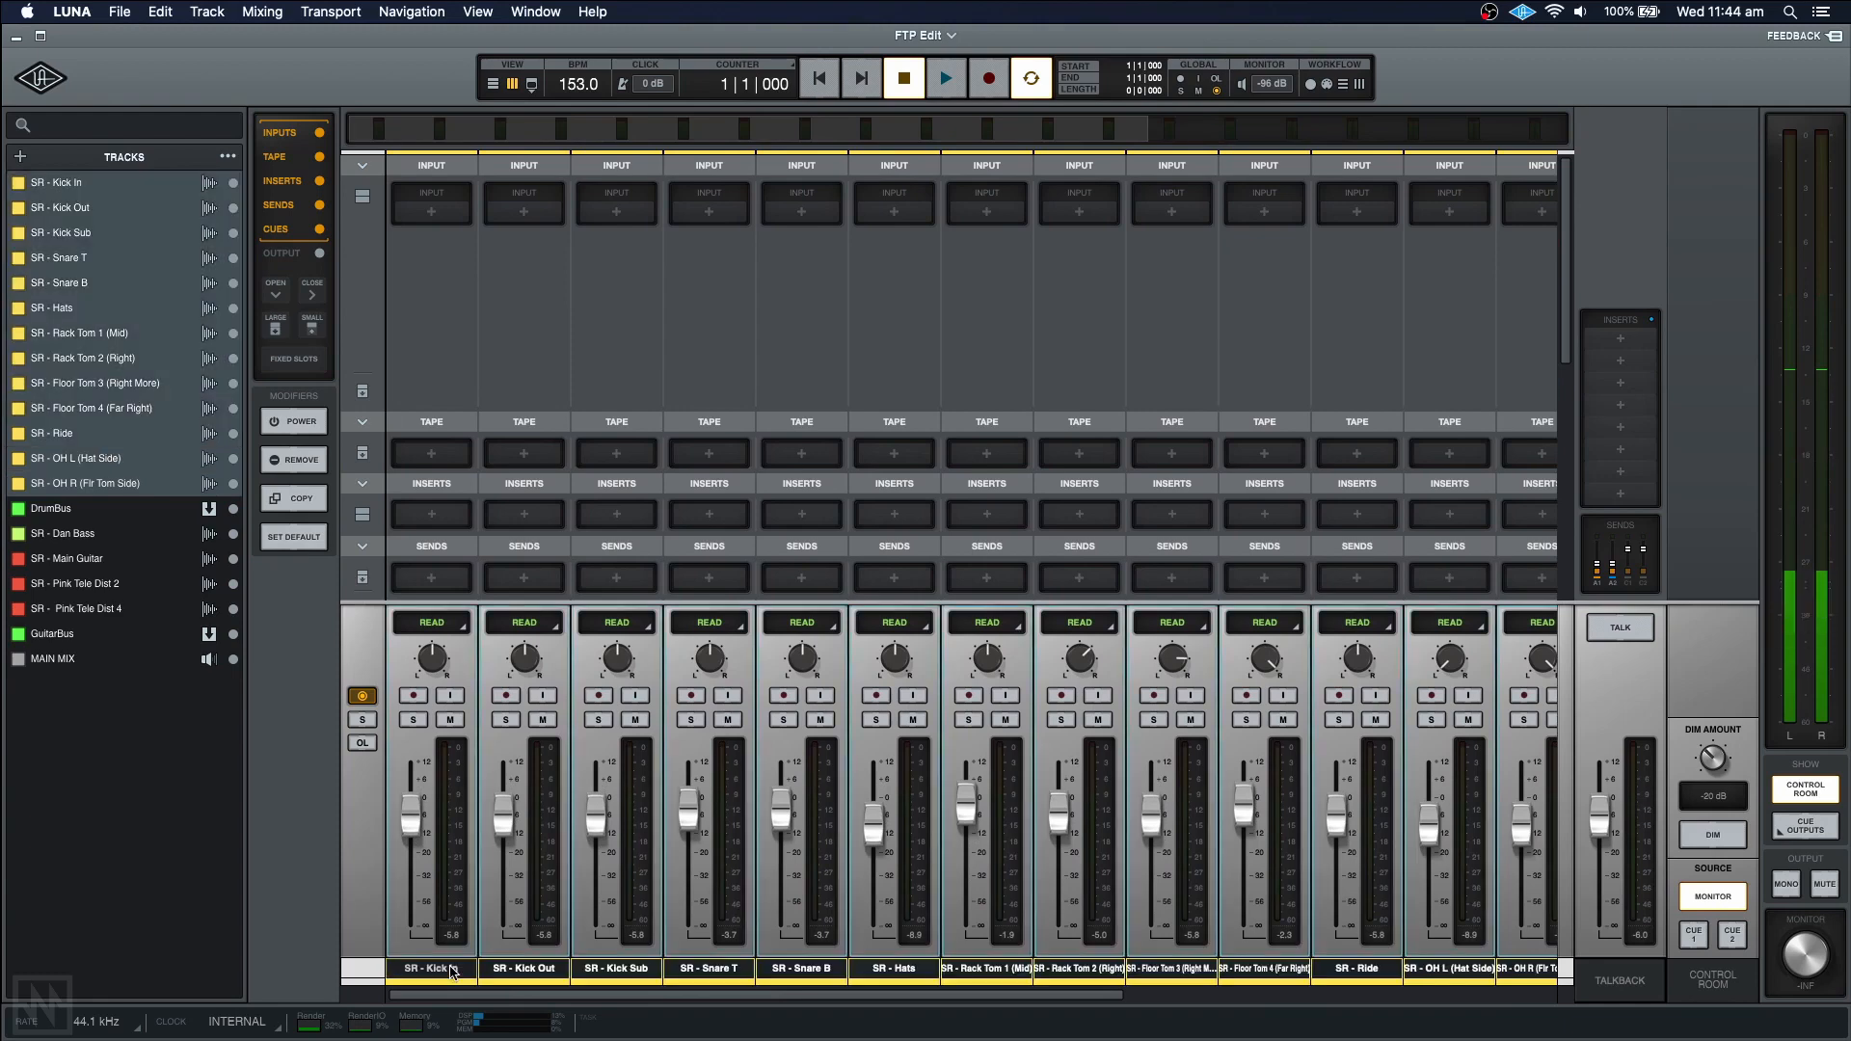
{"action": "scroll", "coordinate": [493, 516], "scroll_direction": "down", "scroll_amount": 3}
{"action": "scroll", "coordinate": [493, 516], "scroll_direction": "down", "scroll_amount": 3}
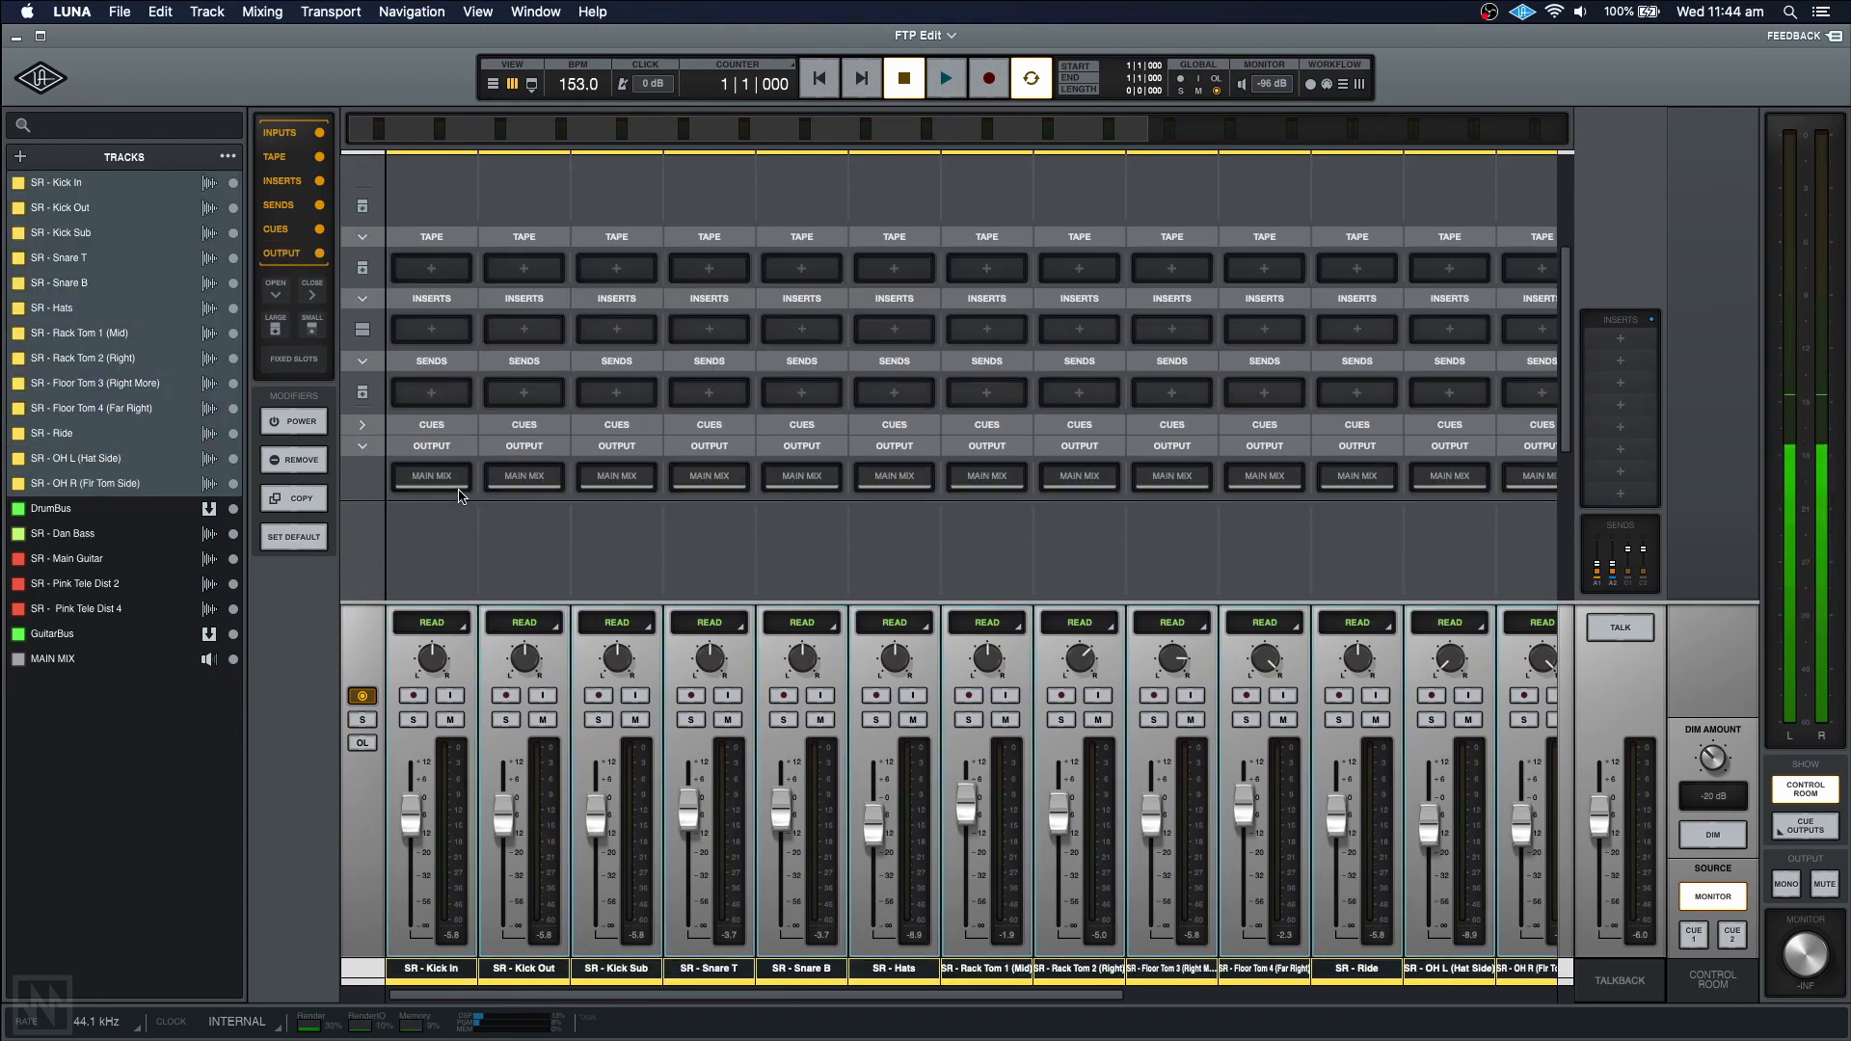
{"action": "left_click", "coordinate": [459, 485]}
{"action": "left_click", "coordinate": [61, 399]}
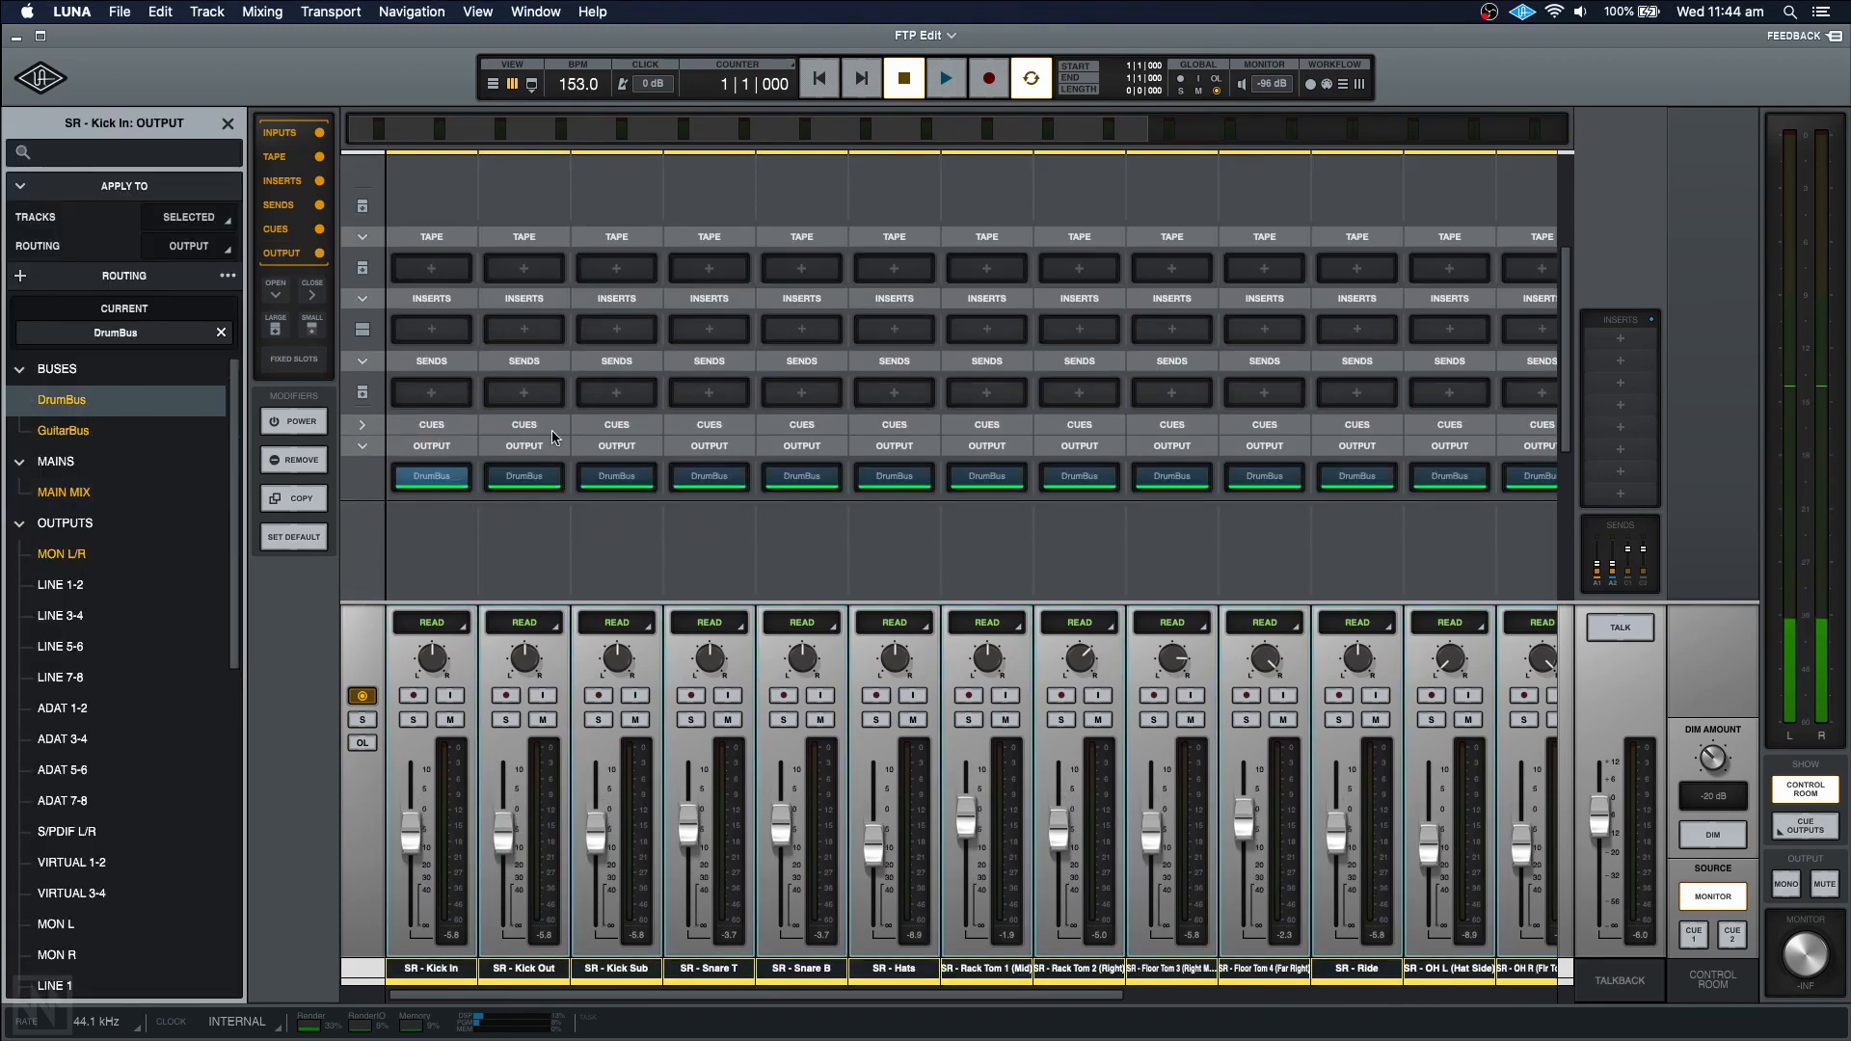
- Spill the DrumBus to show only its drum tracks, and play it back soloed
{"action": "scroll", "coordinate": [552, 430], "scroll_direction": "up", "scroll_amount": 1}
{"action": "scroll", "coordinate": [1046, 558], "scroll_direction": "right", "scroll_amount": 2}
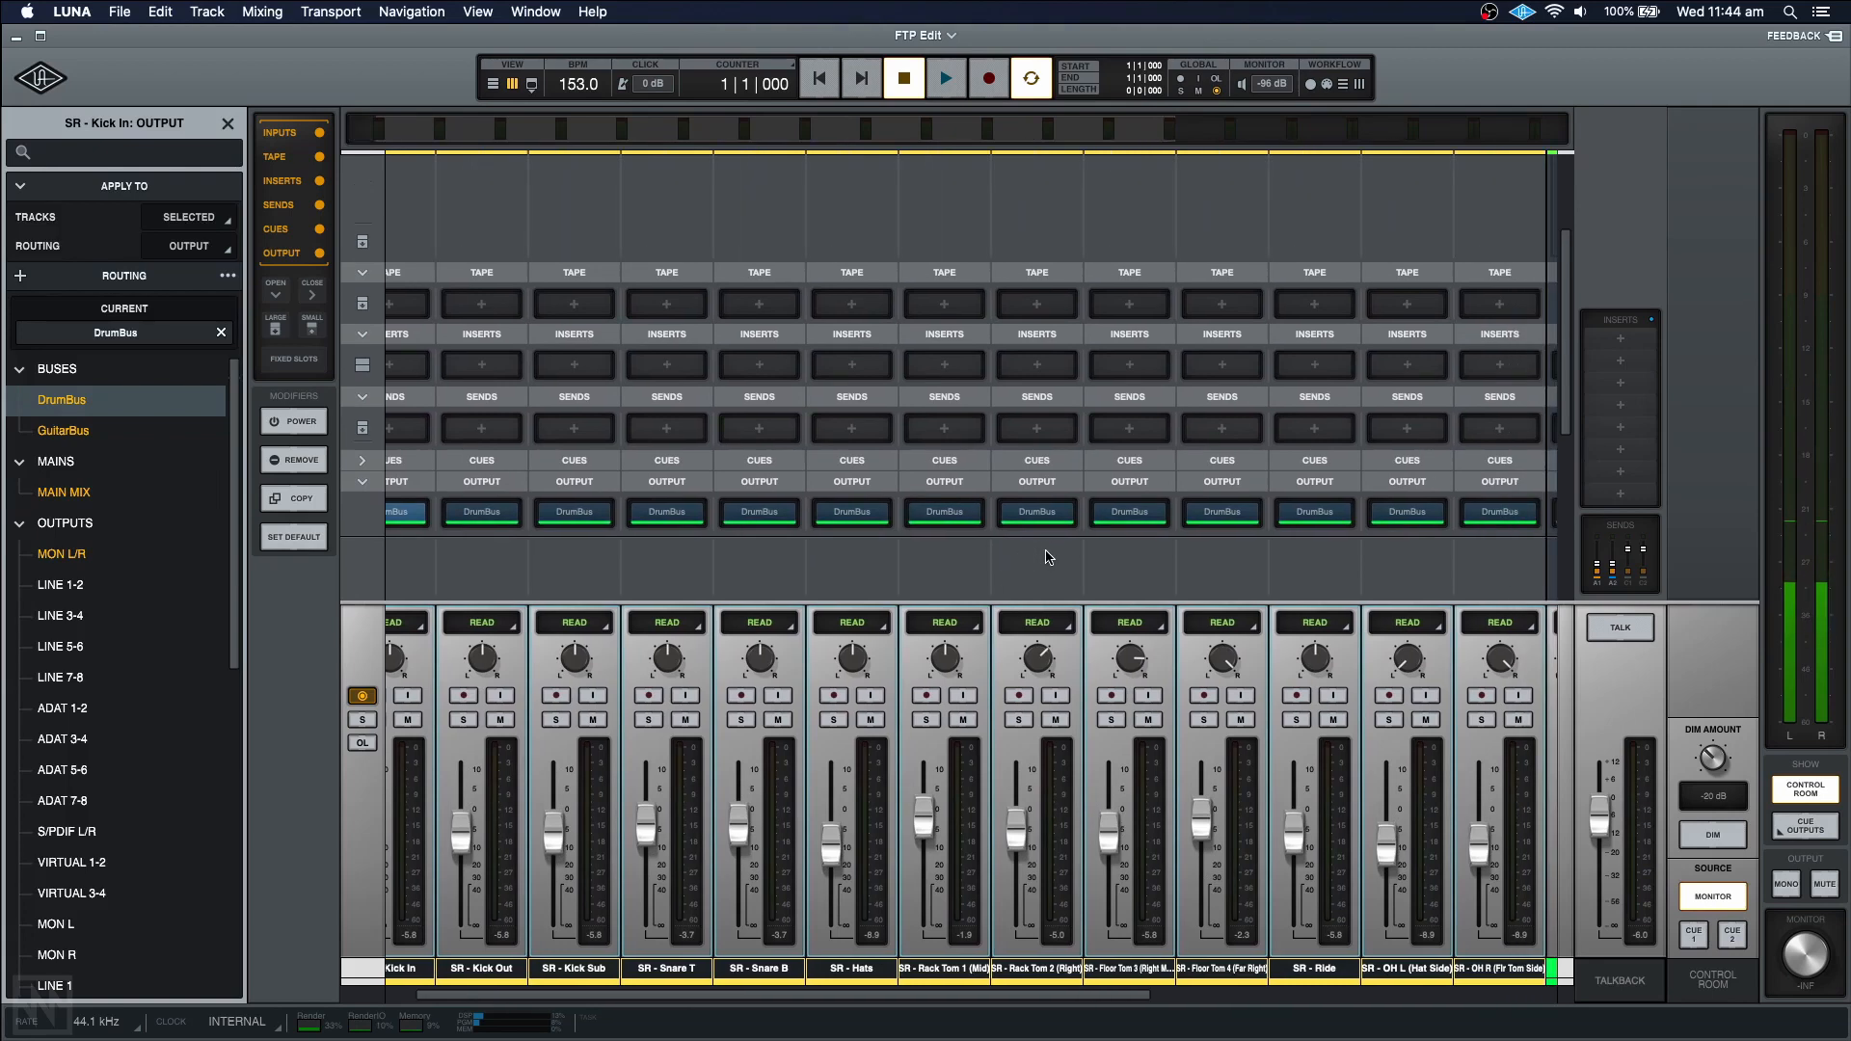
{"action": "scroll", "coordinate": [1046, 557], "scroll_direction": "right", "scroll_amount": 5}
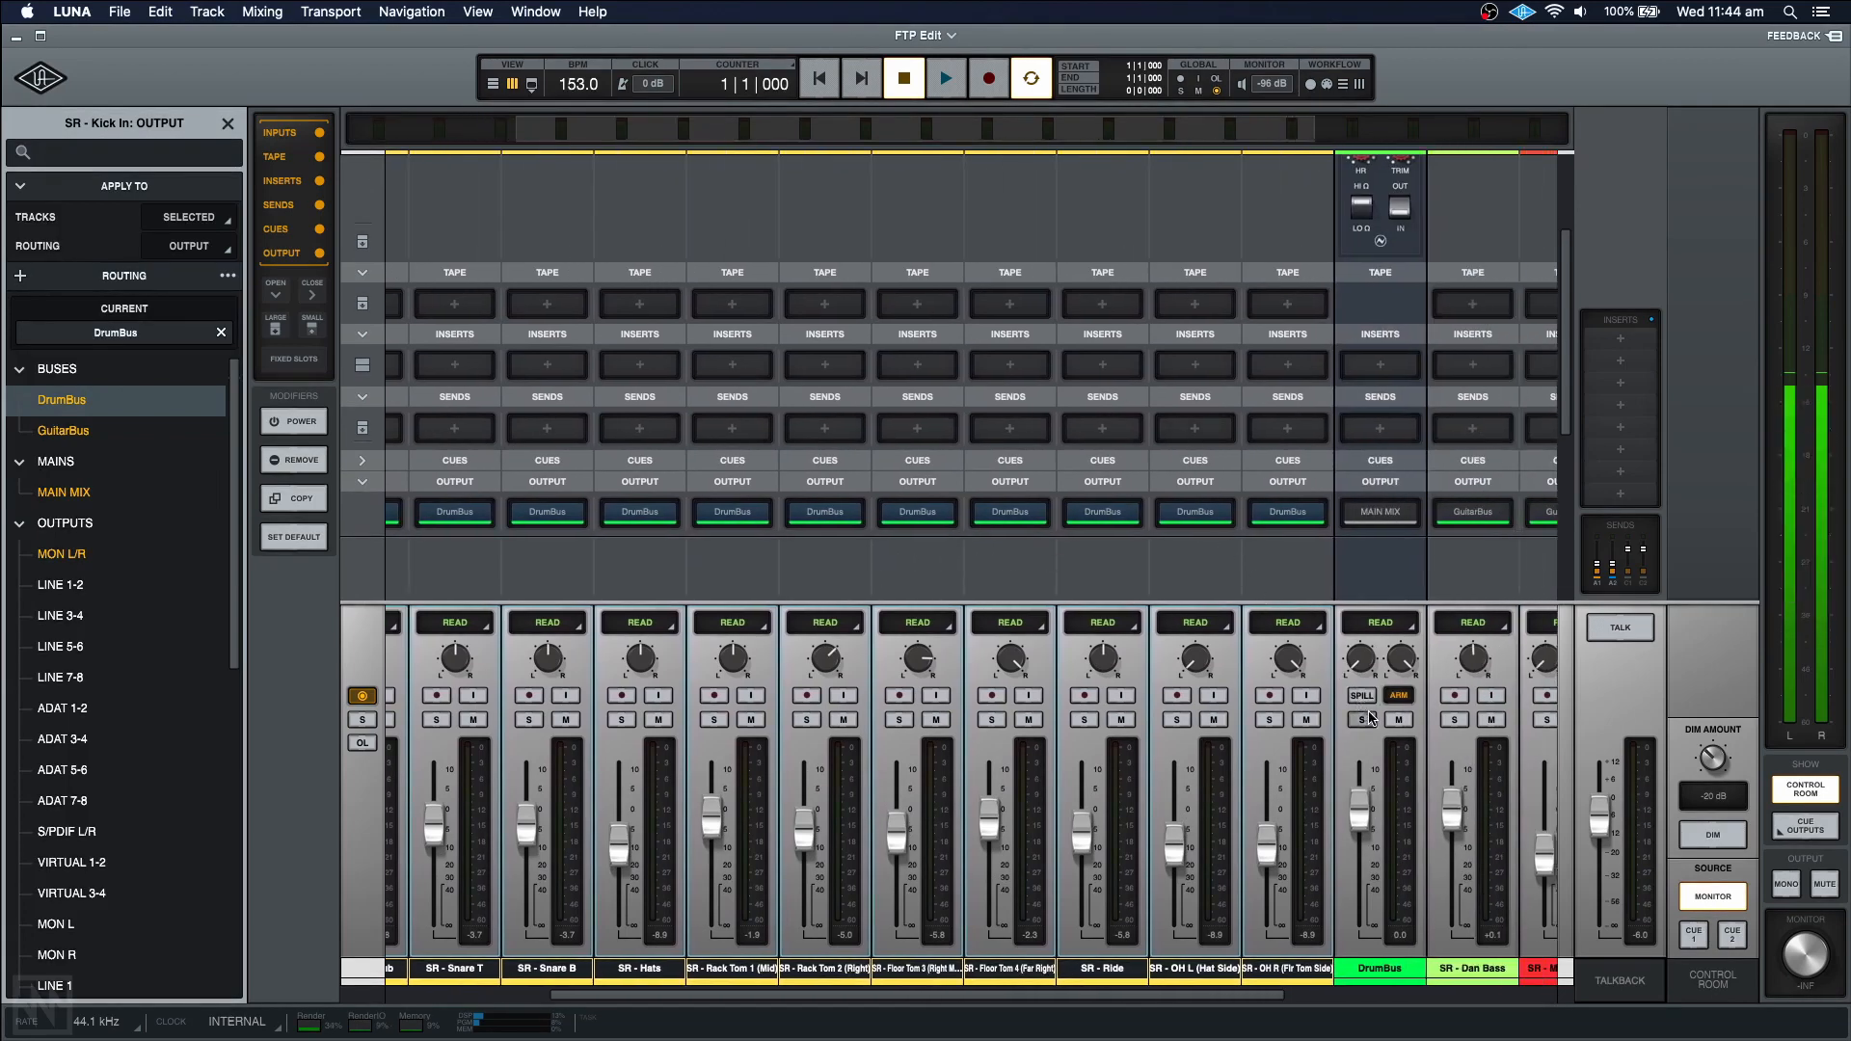
{"action": "scroll", "coordinate": [1369, 718], "scroll_direction": "right", "scroll_amount": 4}
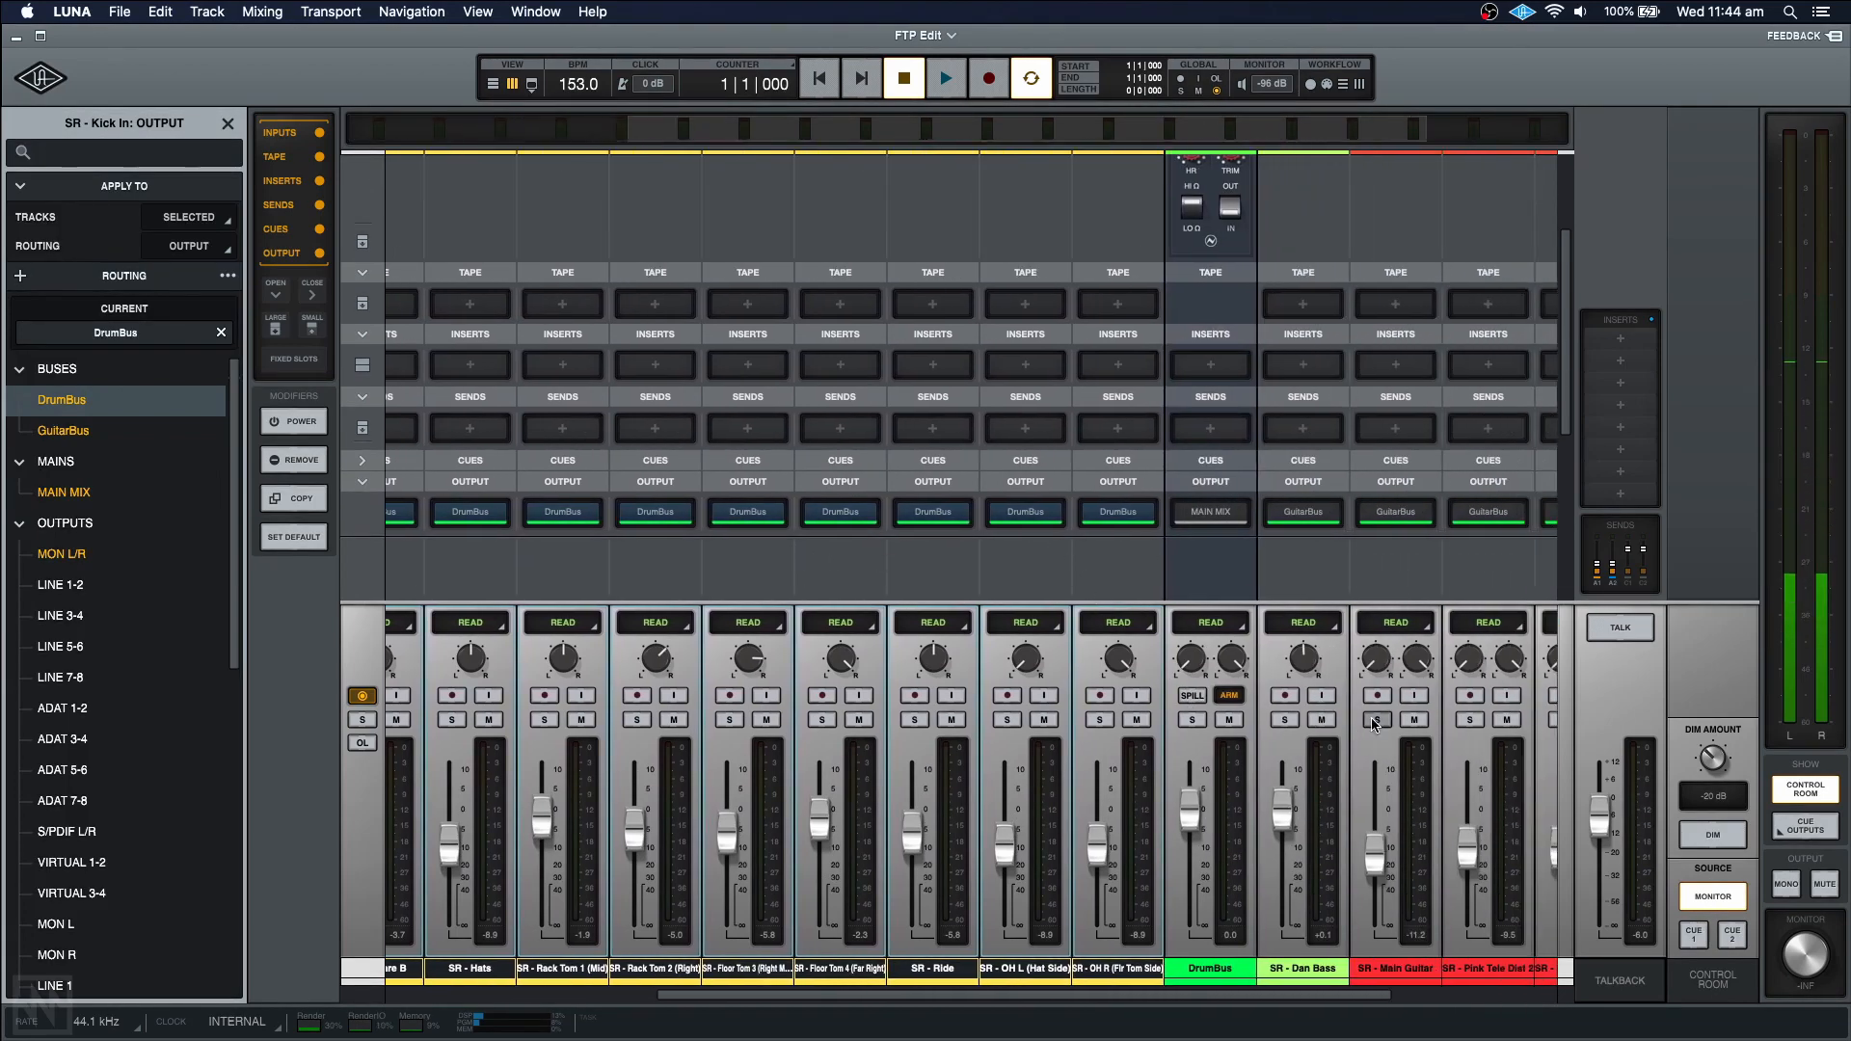
{"action": "scroll", "coordinate": [1373, 725], "scroll_direction": "right", "scroll_amount": 6}
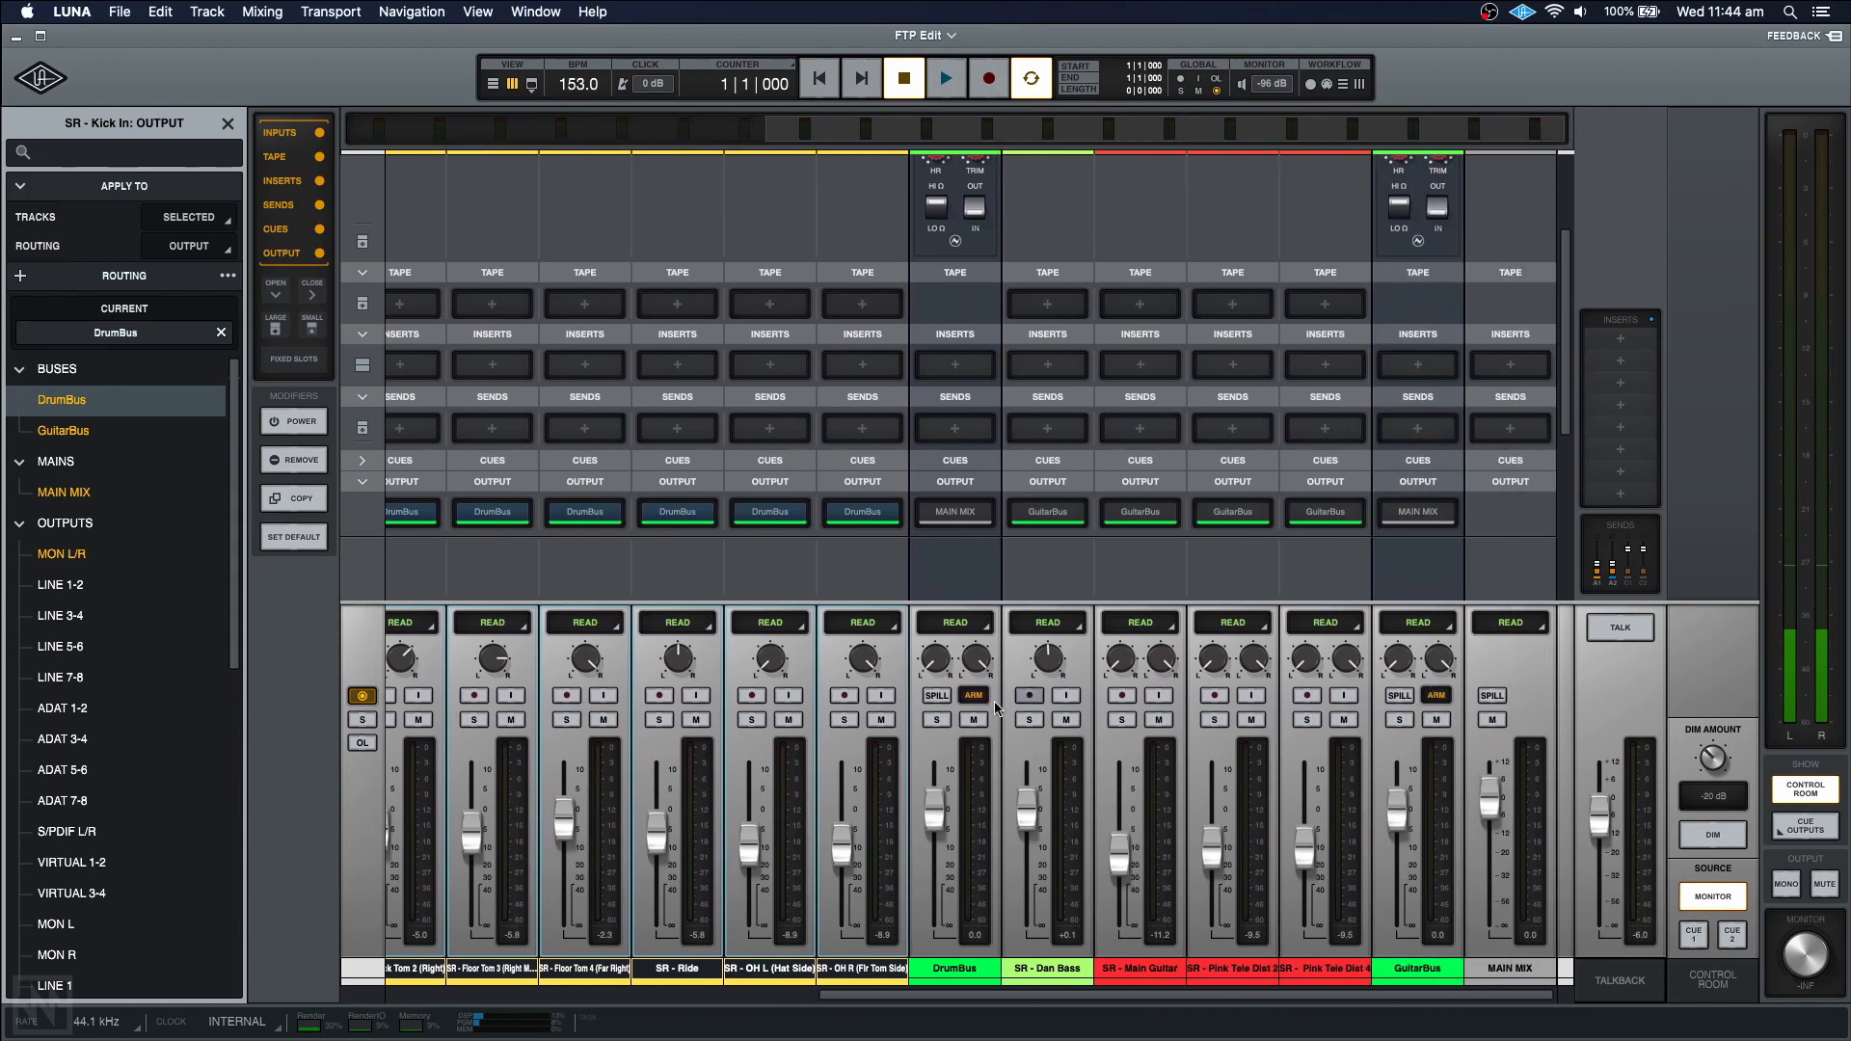
{"action": "left_click", "coordinate": [947, 697]}
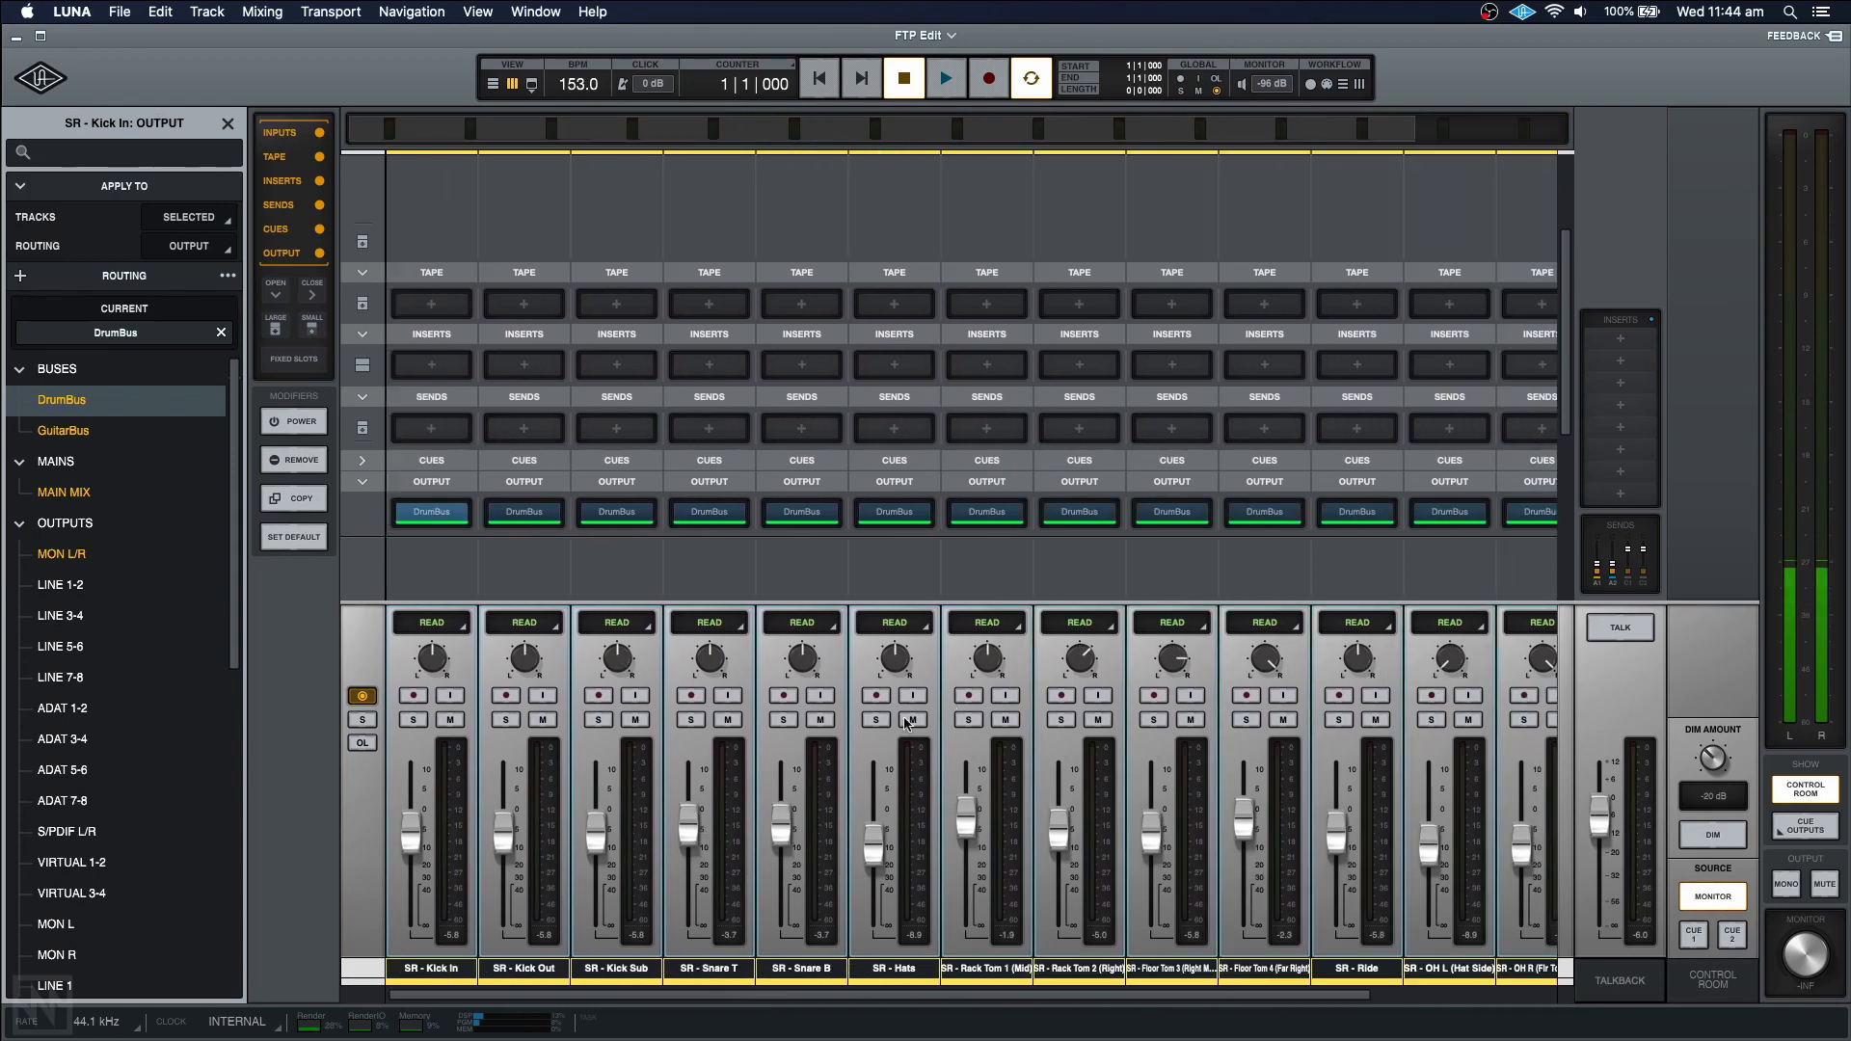
{"action": "scroll", "coordinate": [1414, 730], "scroll_direction": "right", "scroll_amount": 5}
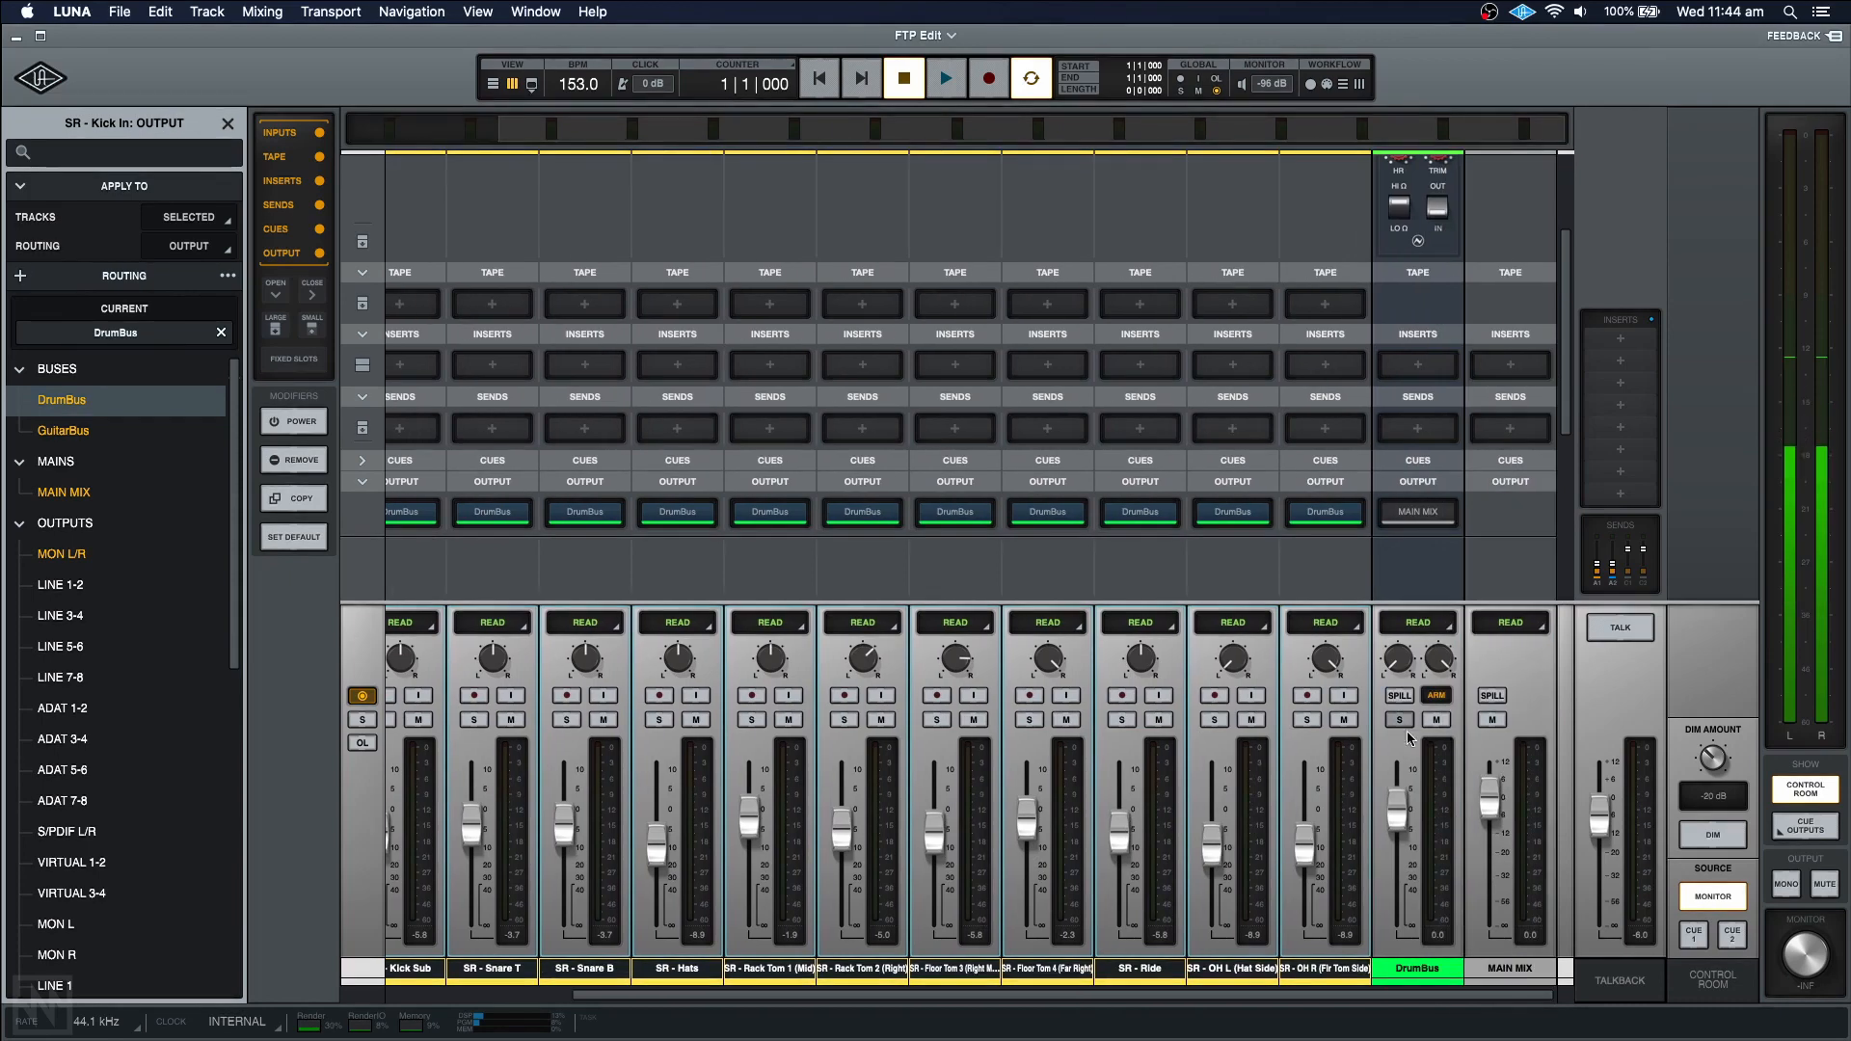
{"action": "left_click", "coordinate": [1399, 720]}
{"action": "key", "text": "space"}
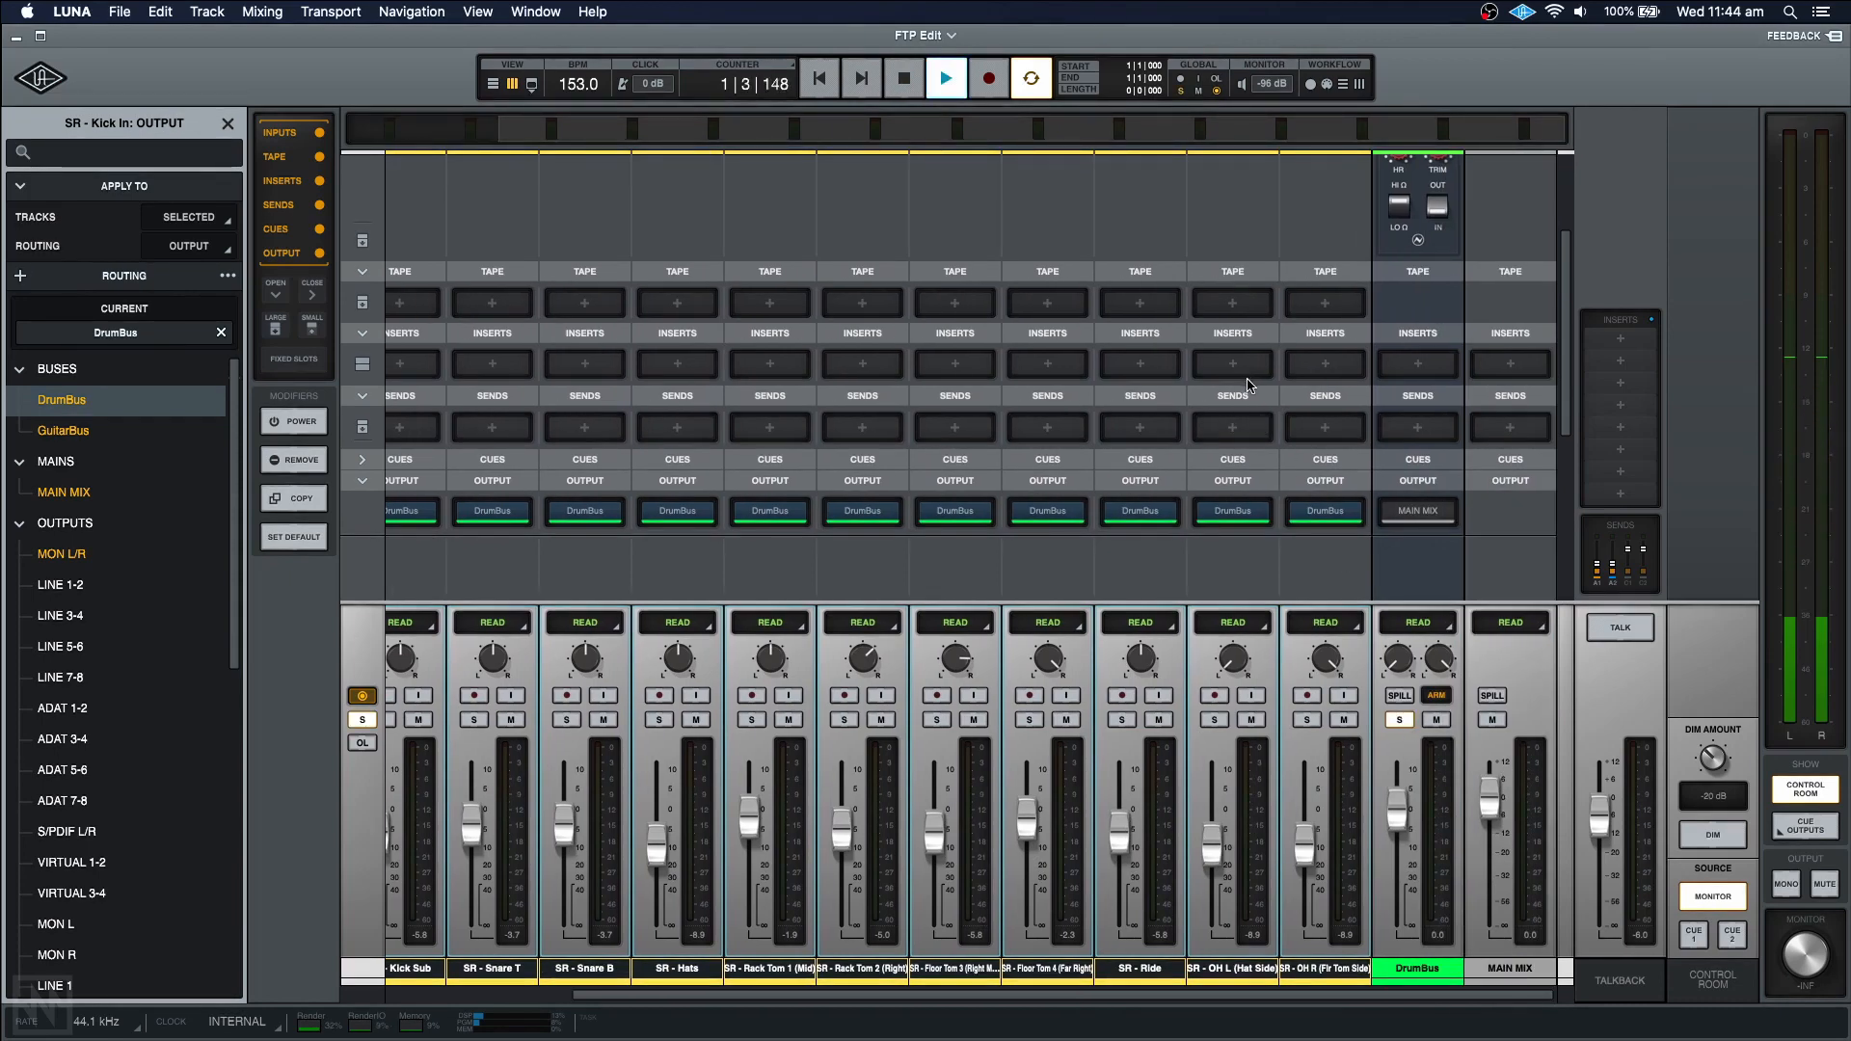
- Toggle the DrumBus's Neve Summing during playback, stop the playback, and clear the bus's spill and solo
{"action": "scroll", "coordinate": [1257, 415], "scroll_direction": "up", "scroll_amount": 3}
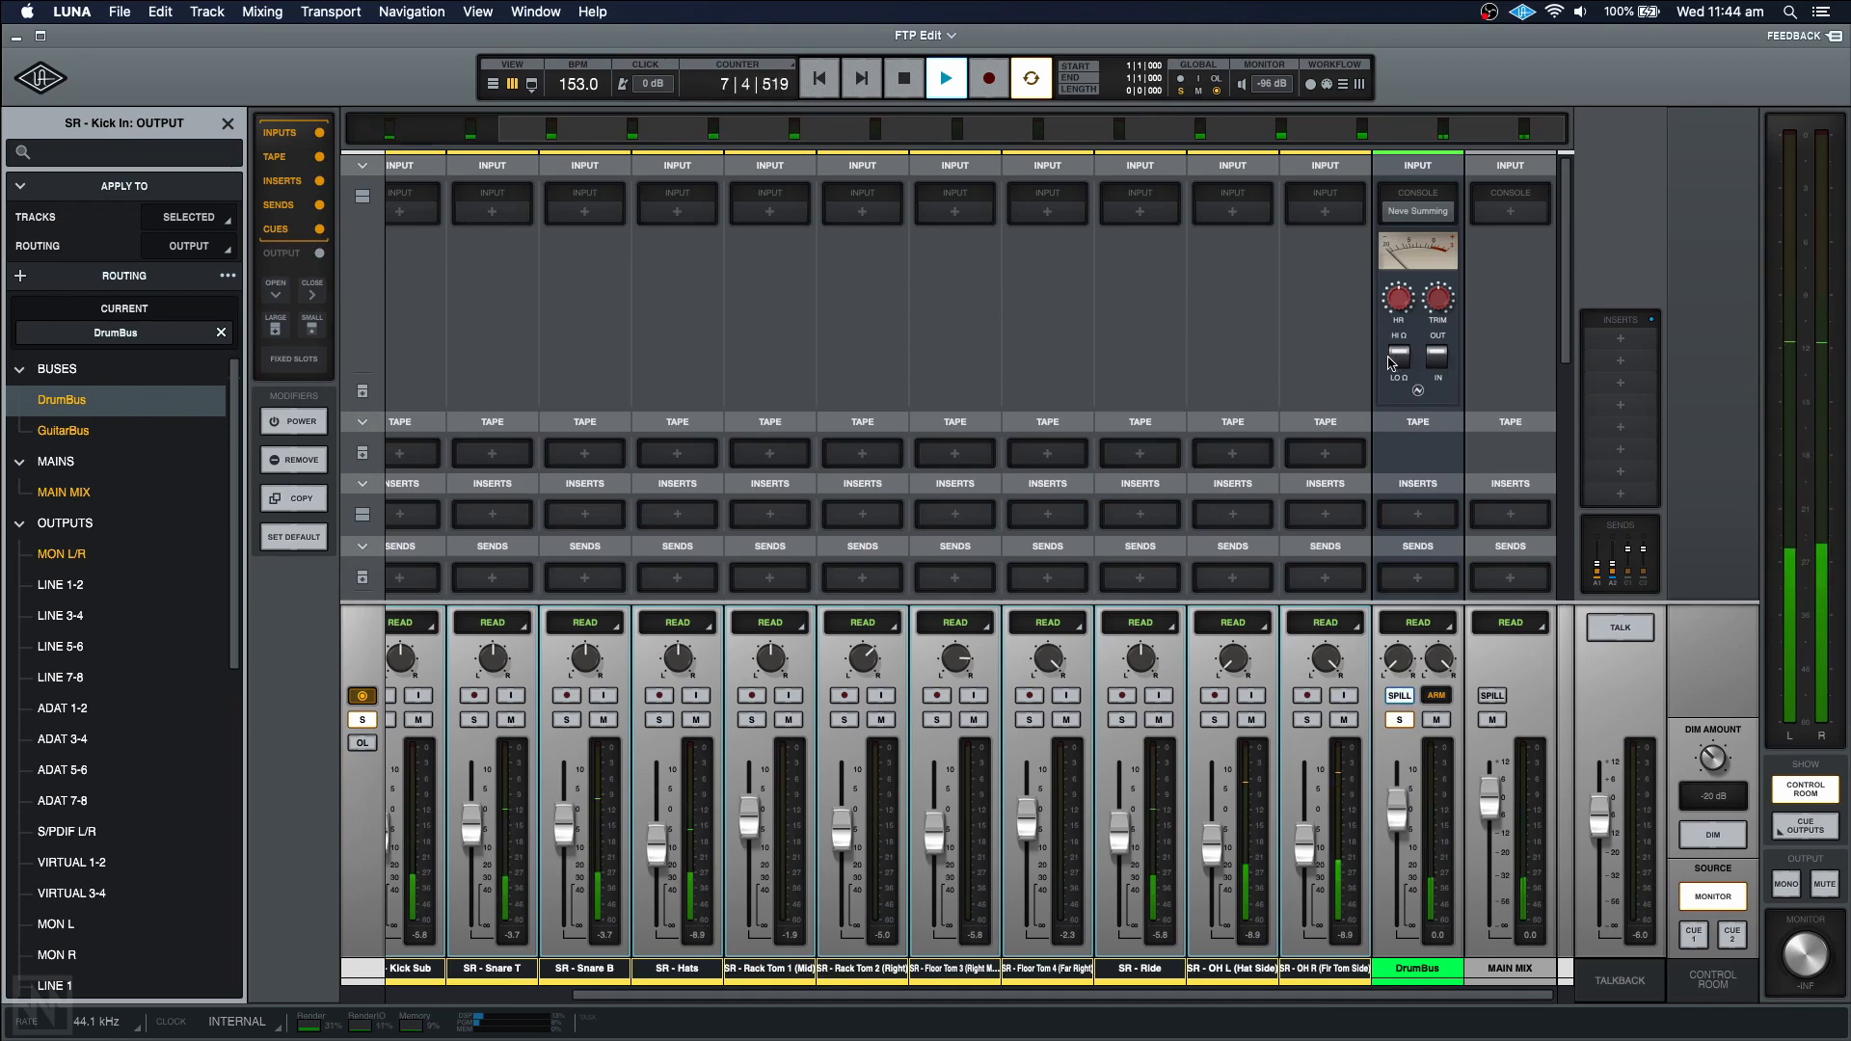
{"action": "left_click", "coordinate": [1436, 366]}
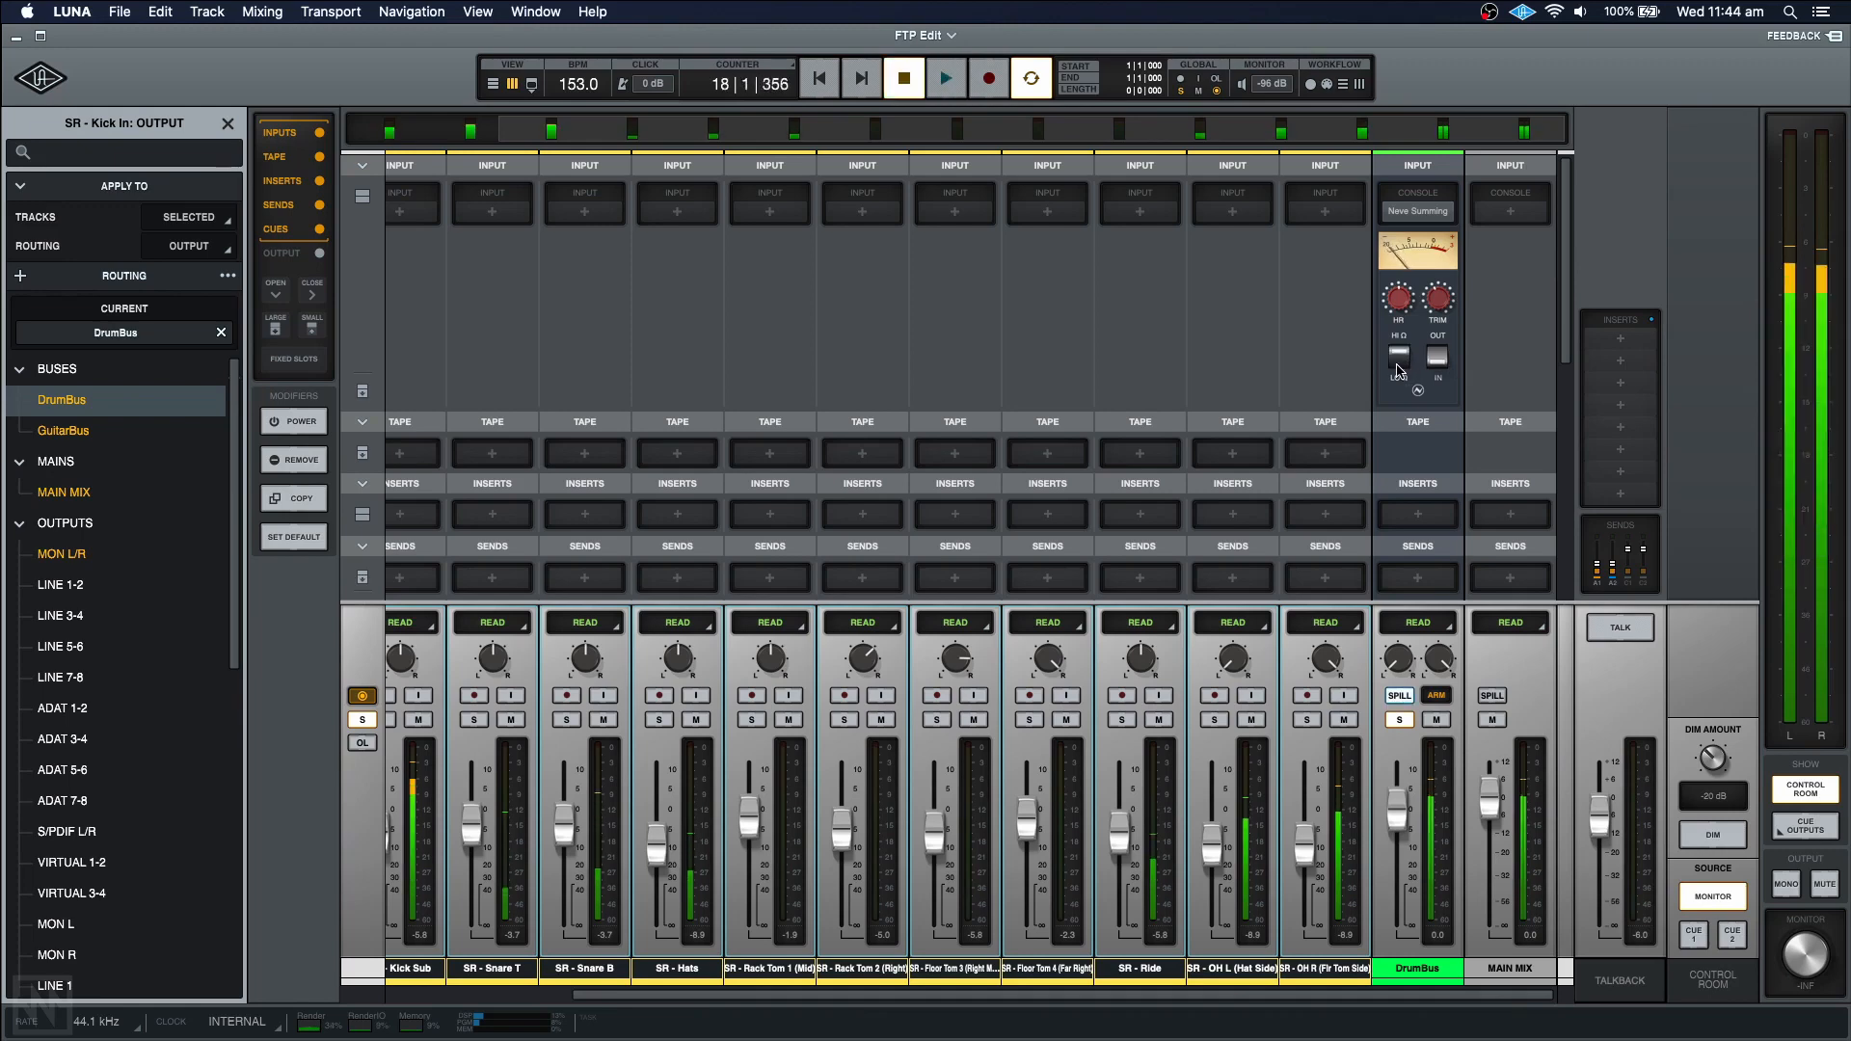
{"action": "key", "text": "space"}
{"action": "scroll", "coordinate": [1185, 395], "scroll_direction": "left", "scroll_amount": 1}
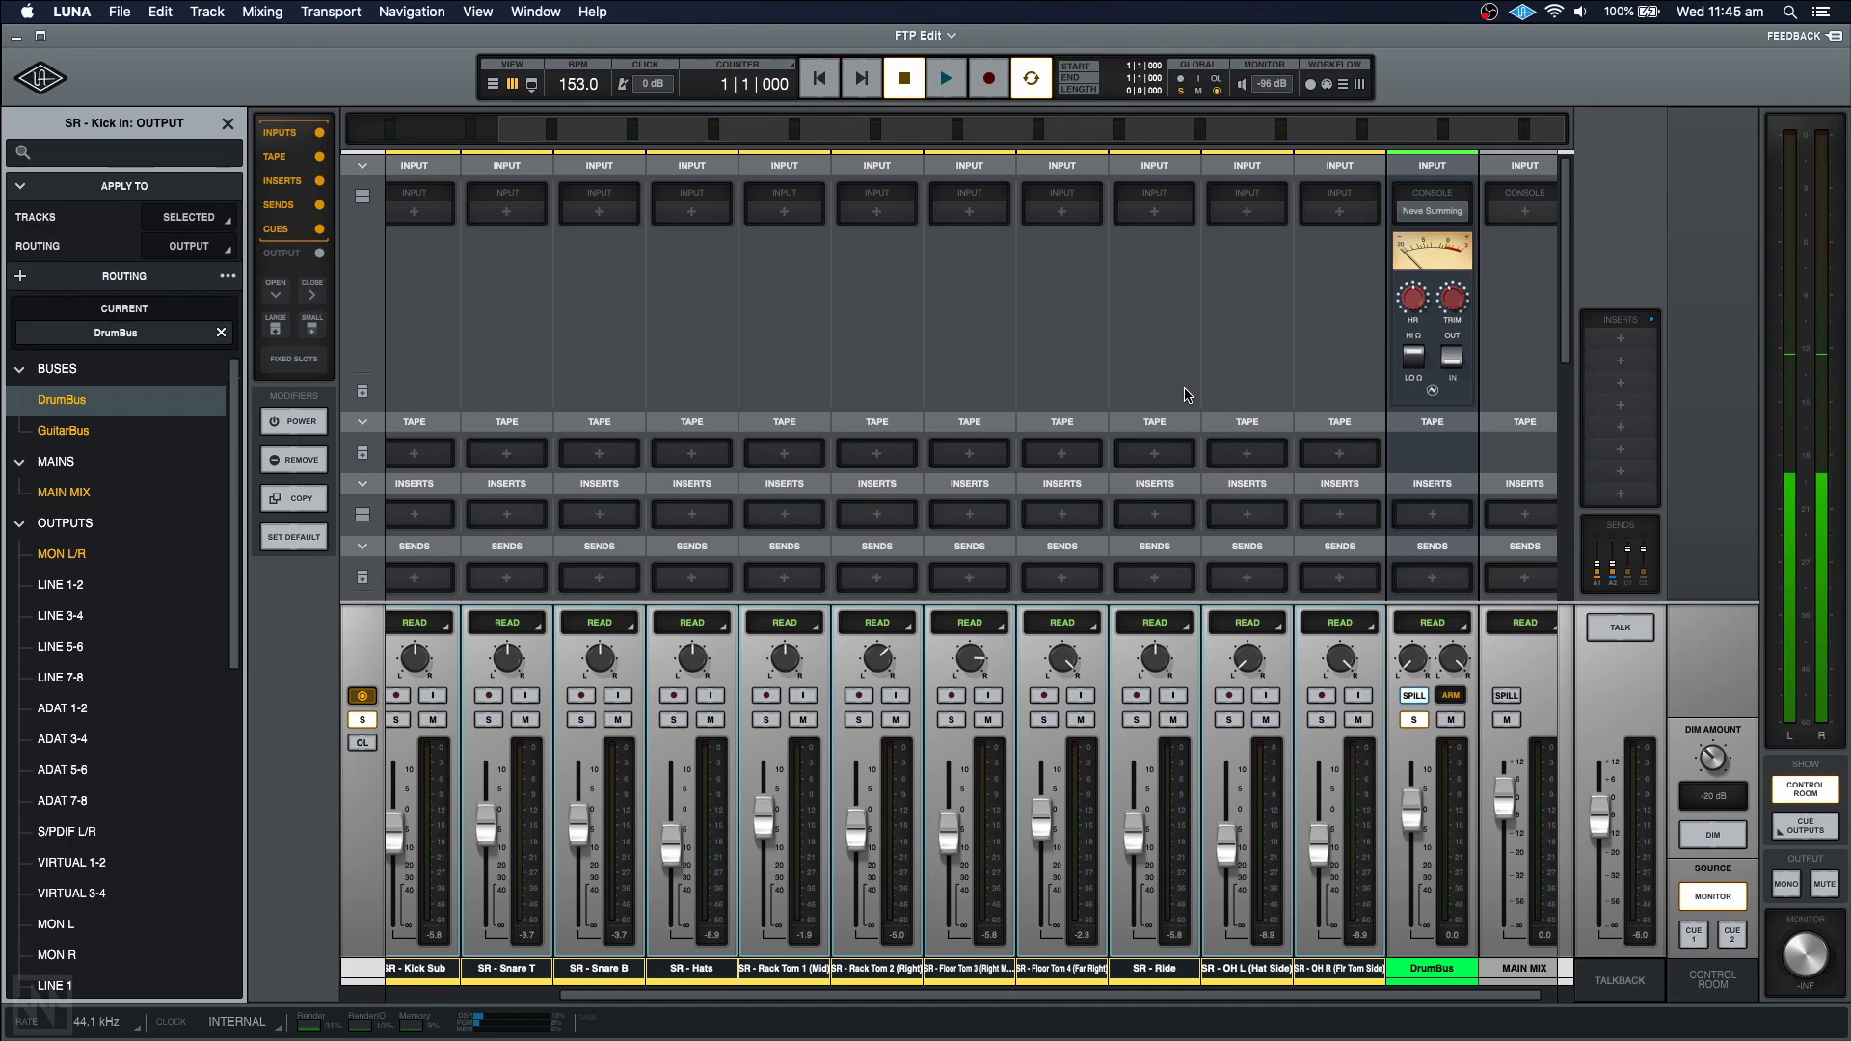
{"action": "left_click", "coordinate": [1415, 698]}
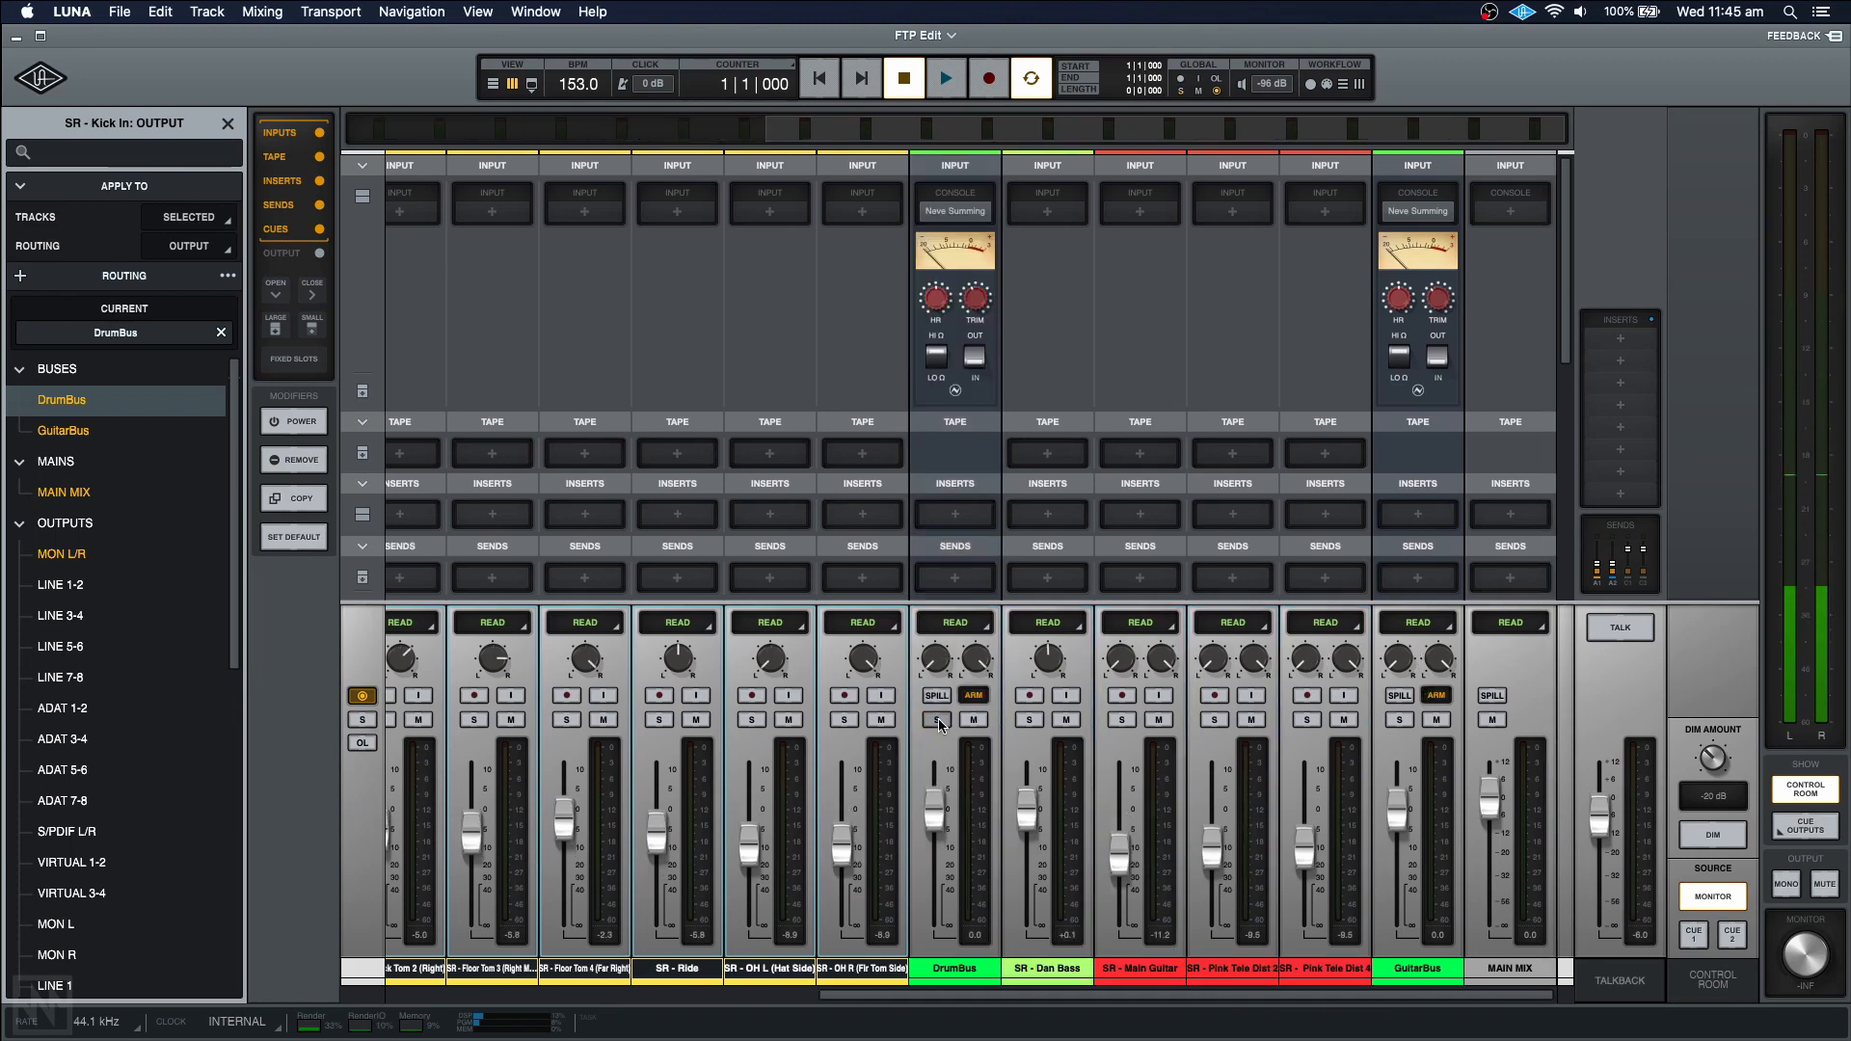
- Remove Neve Summing from the DrumBus and GuitarBus and apply it to the MAIN MIX instead
{"action": "left_click", "coordinate": [964, 211]}
{"action": "left_click", "coordinate": [954, 235]}
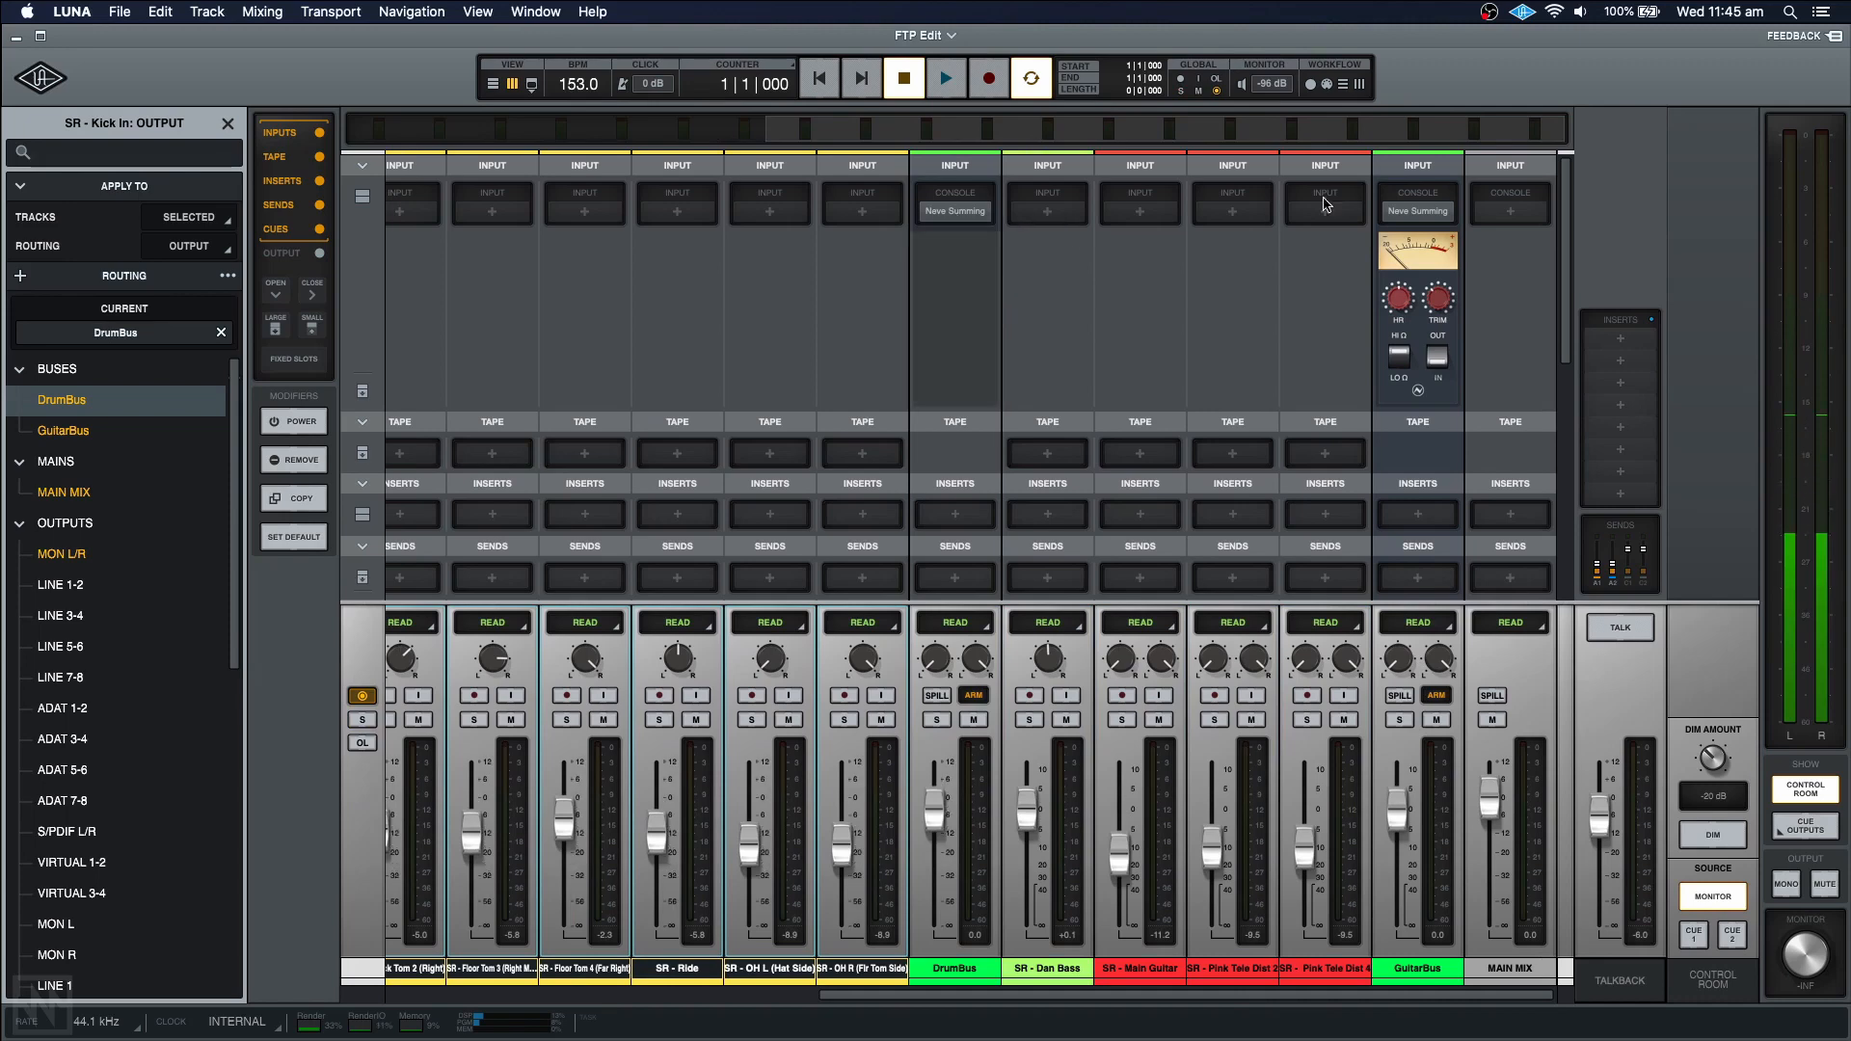
{"action": "left_click", "coordinate": [1426, 210]}
{"action": "left_click", "coordinate": [1440, 238]}
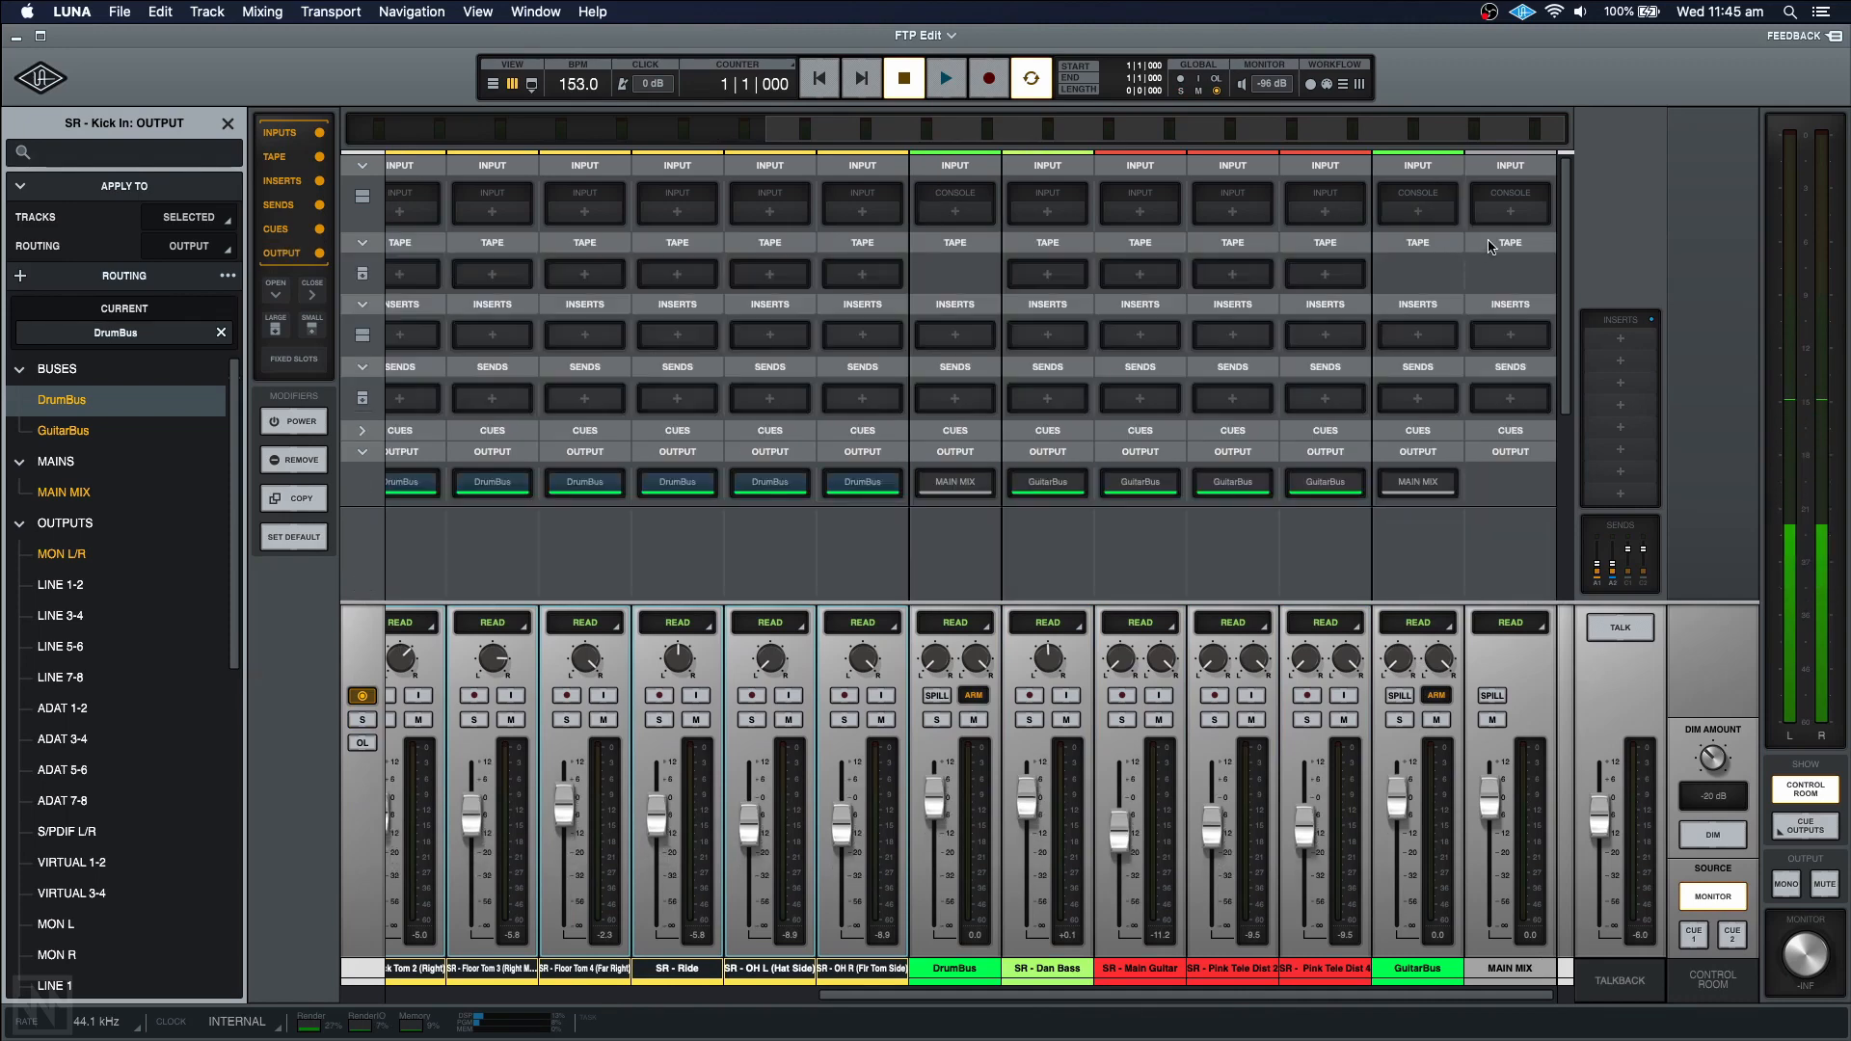
{"action": "left_click", "coordinate": [1511, 214]}
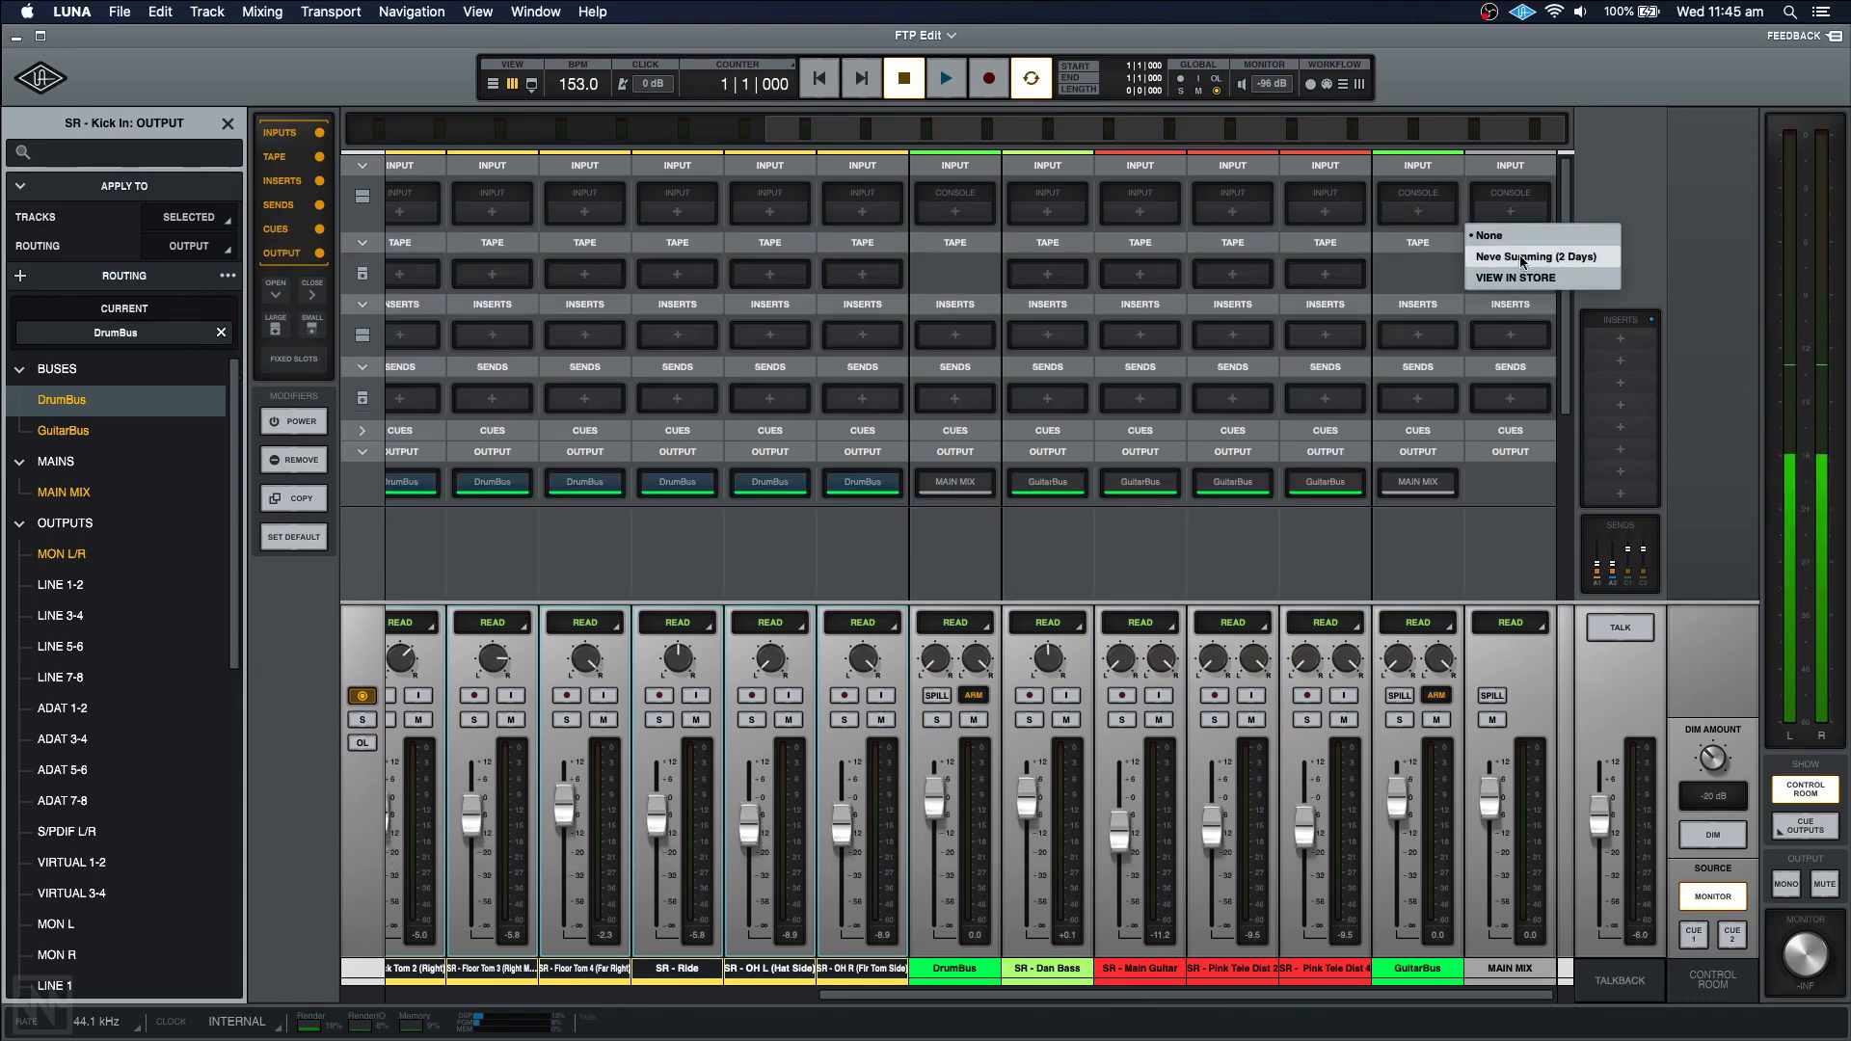
{"action": "left_click", "coordinate": [1514, 257]}
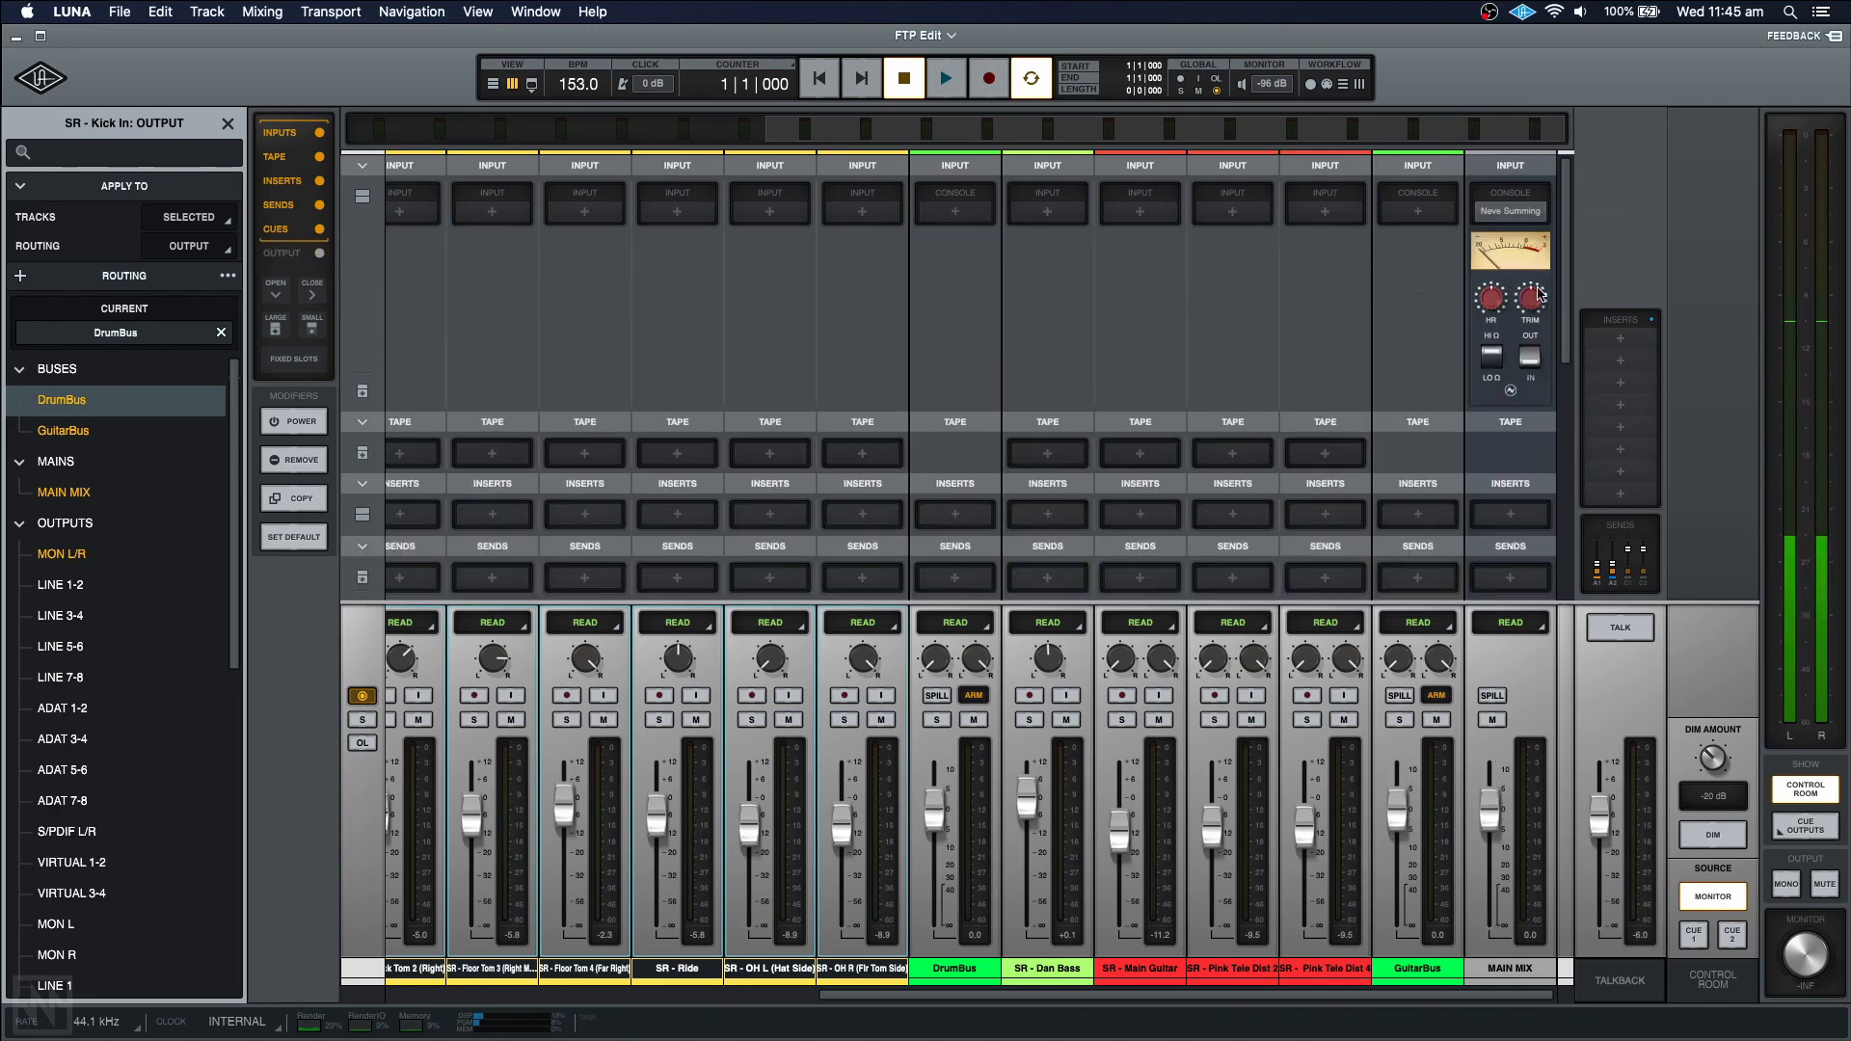
- Play the full mix while comparing the MAIN MIX Neve Summing's impedance settings and in/out switch, and return to the start
{"action": "key", "text": "space"}
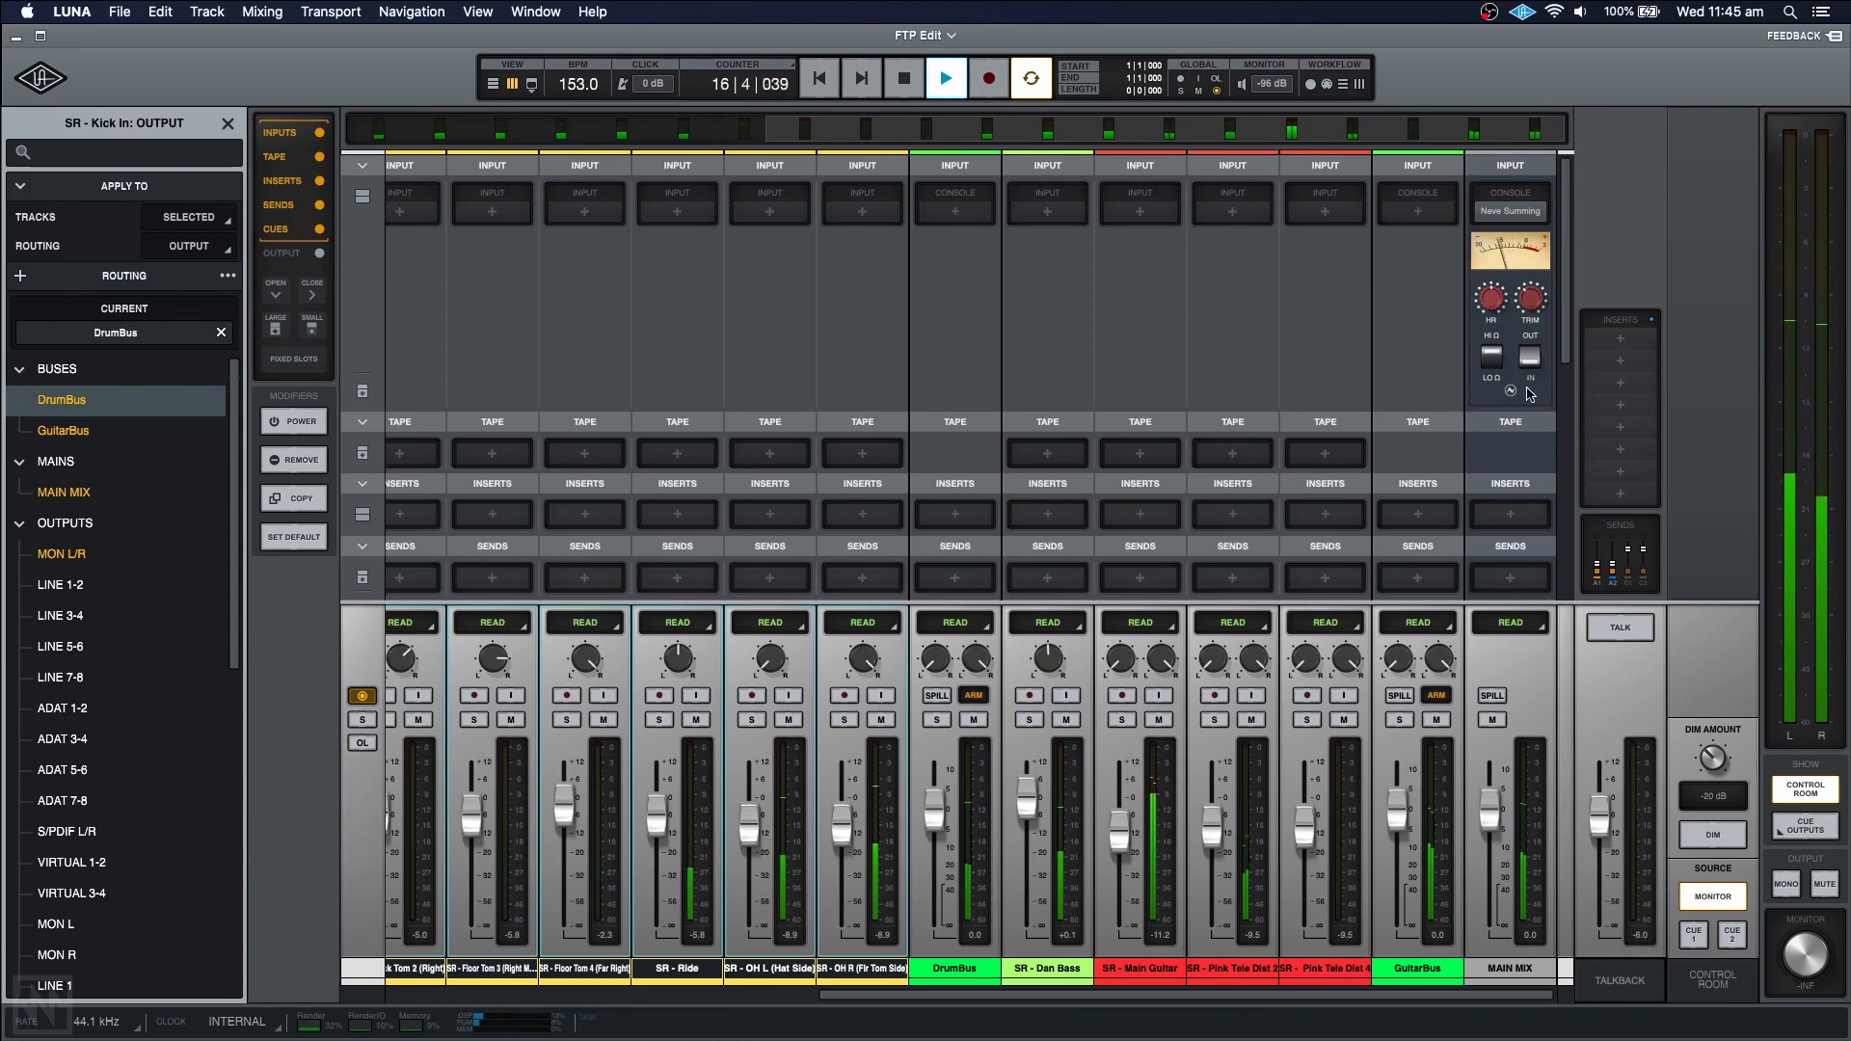
{"action": "left_click", "coordinate": [1504, 362]}
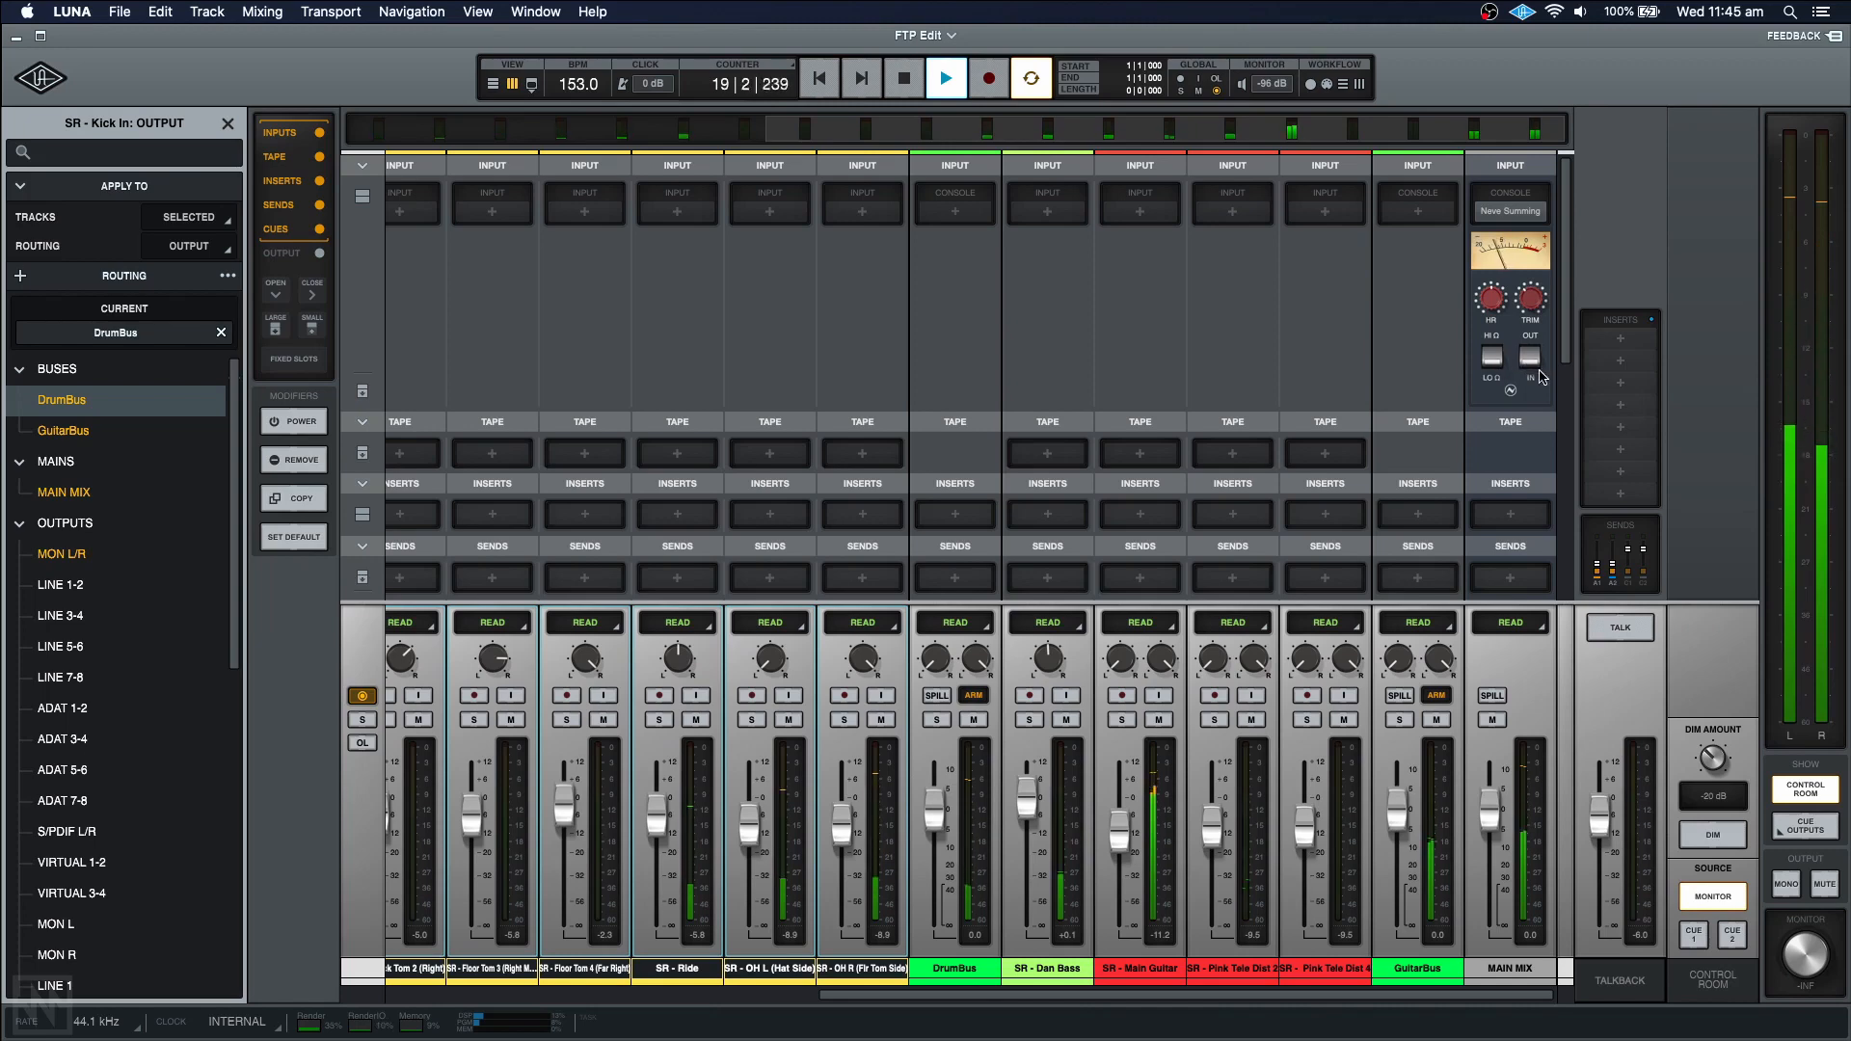
{"action": "left_click", "coordinate": [1541, 378]}
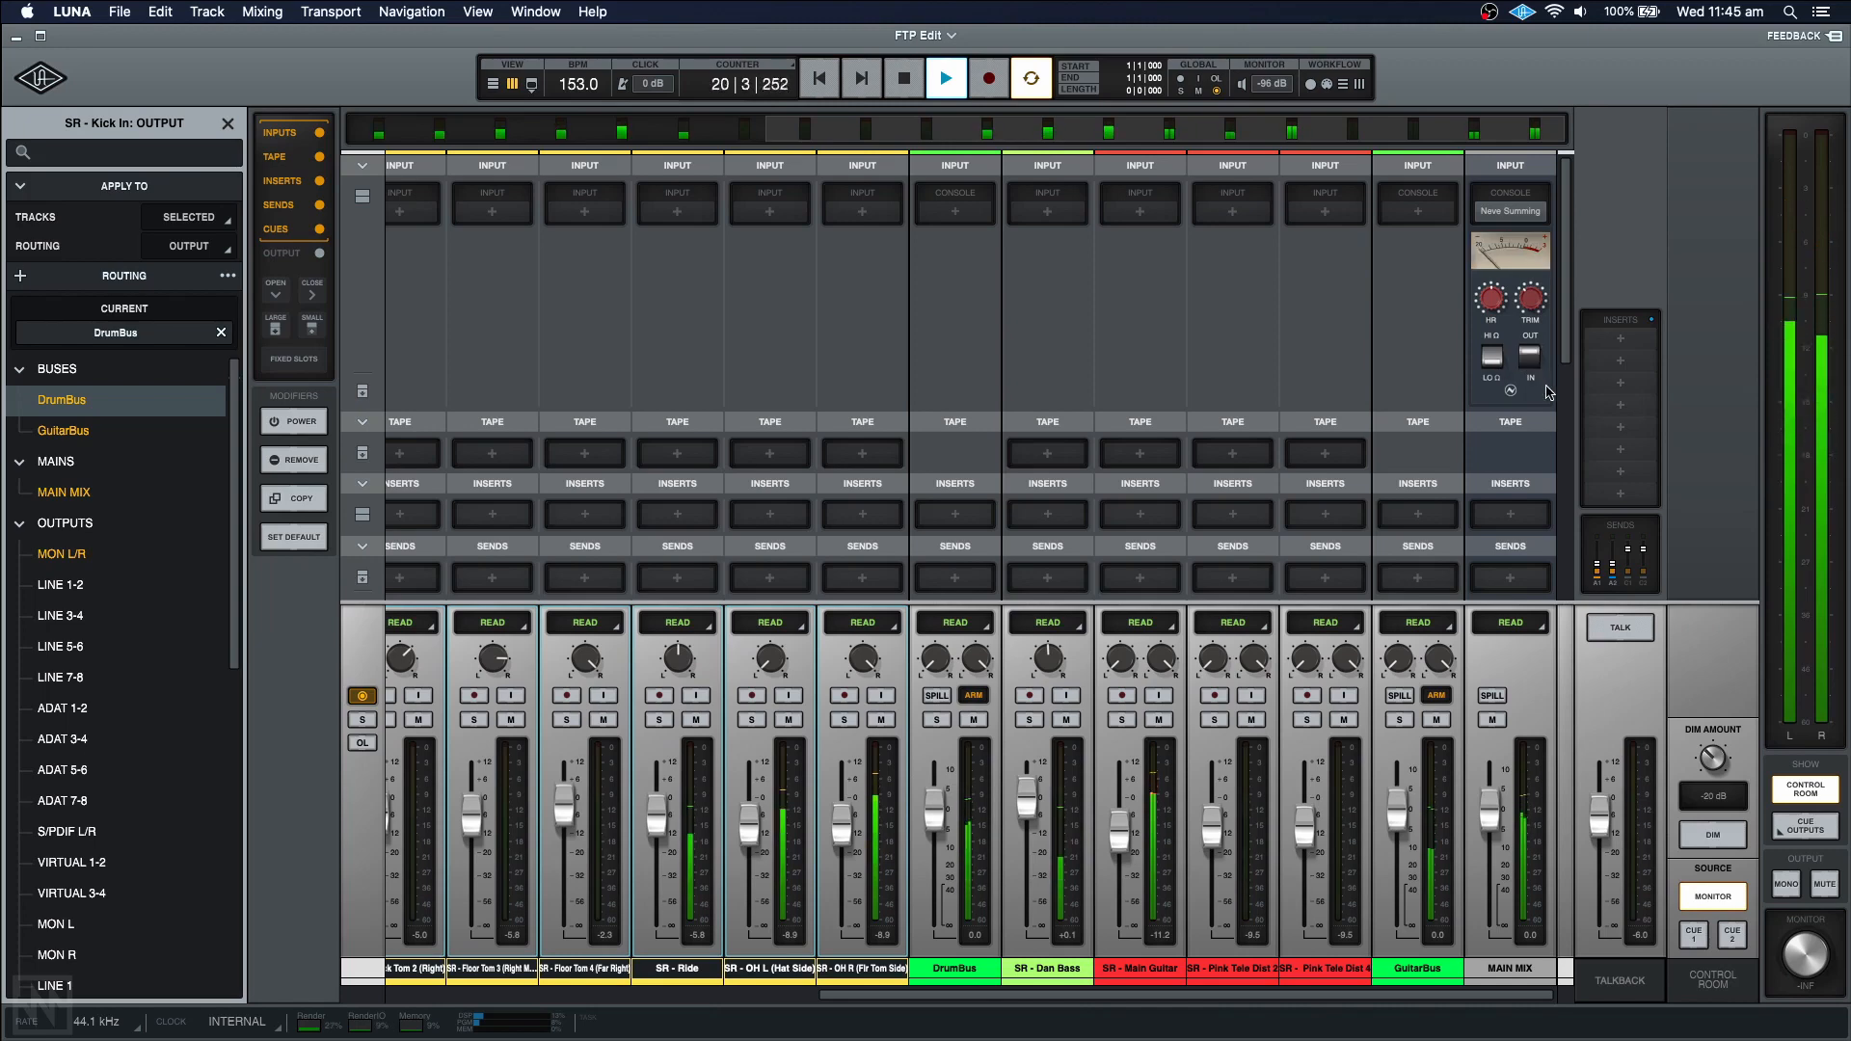
{"action": "left_click", "coordinate": [1538, 370]}
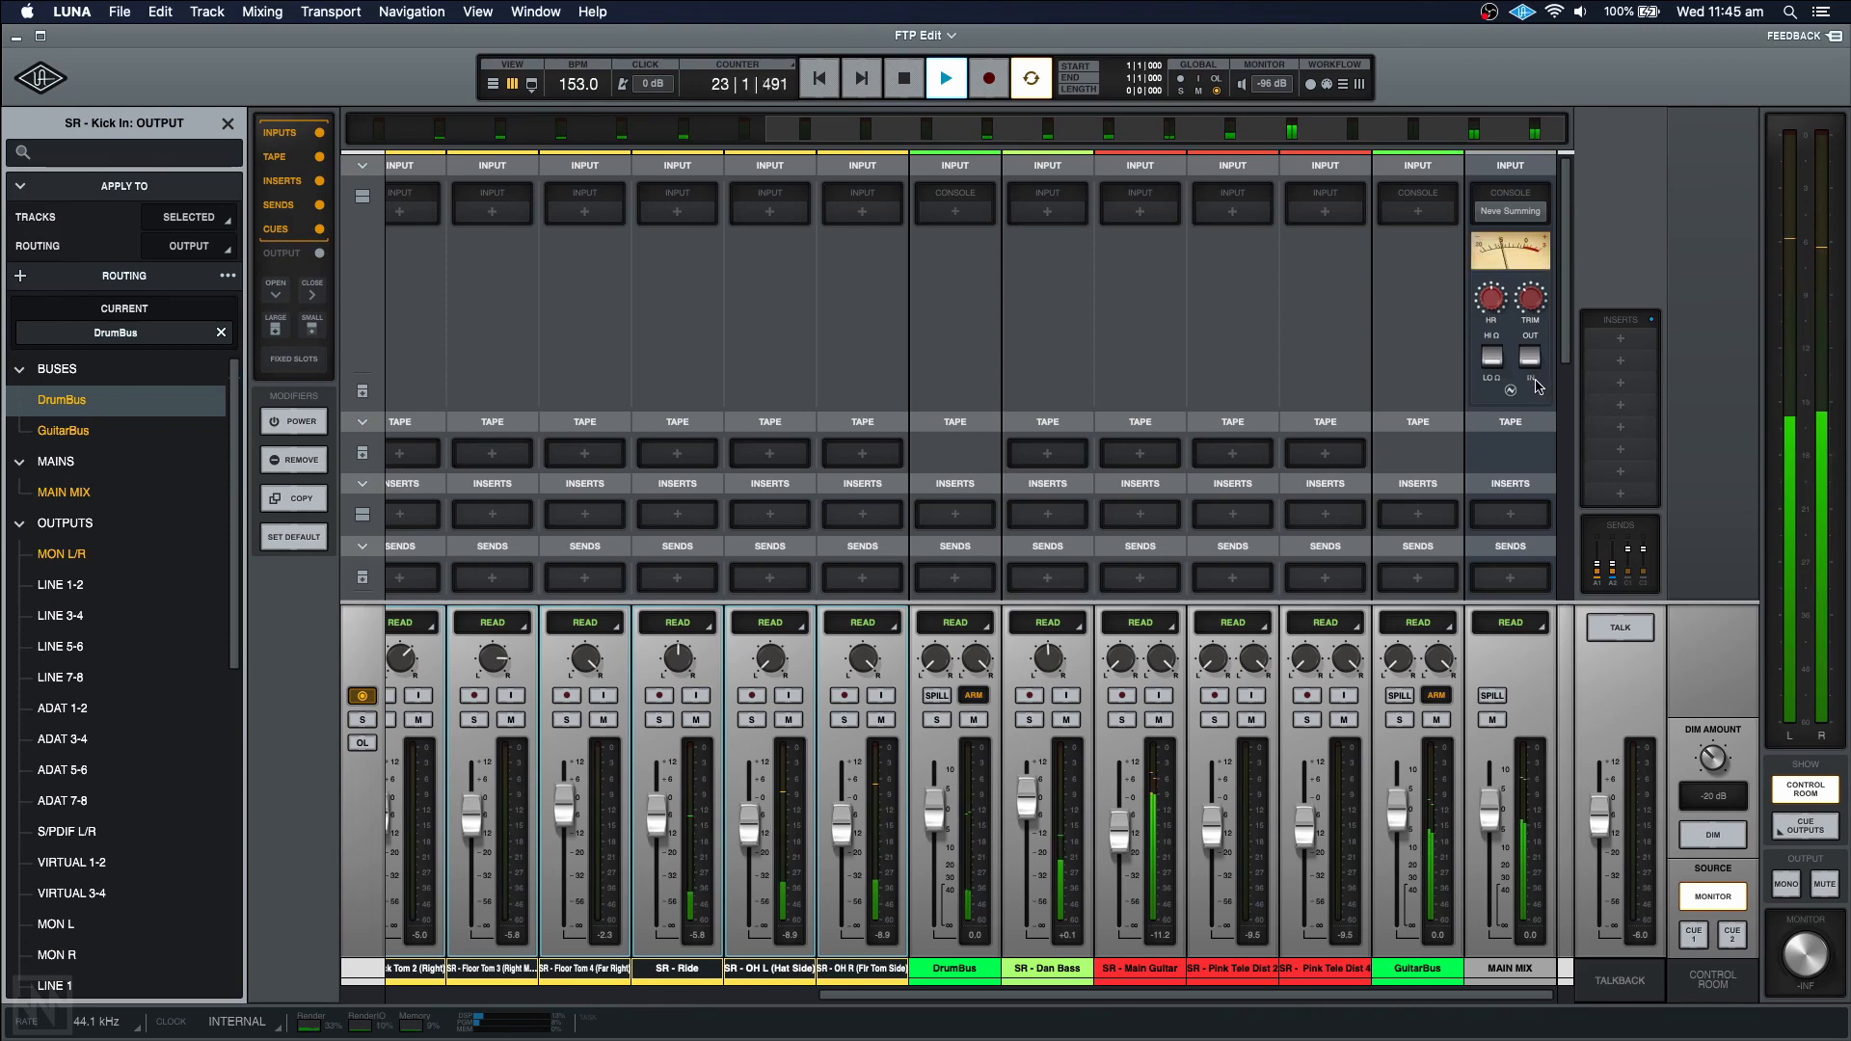
{"action": "left_click", "coordinate": [1500, 365]}
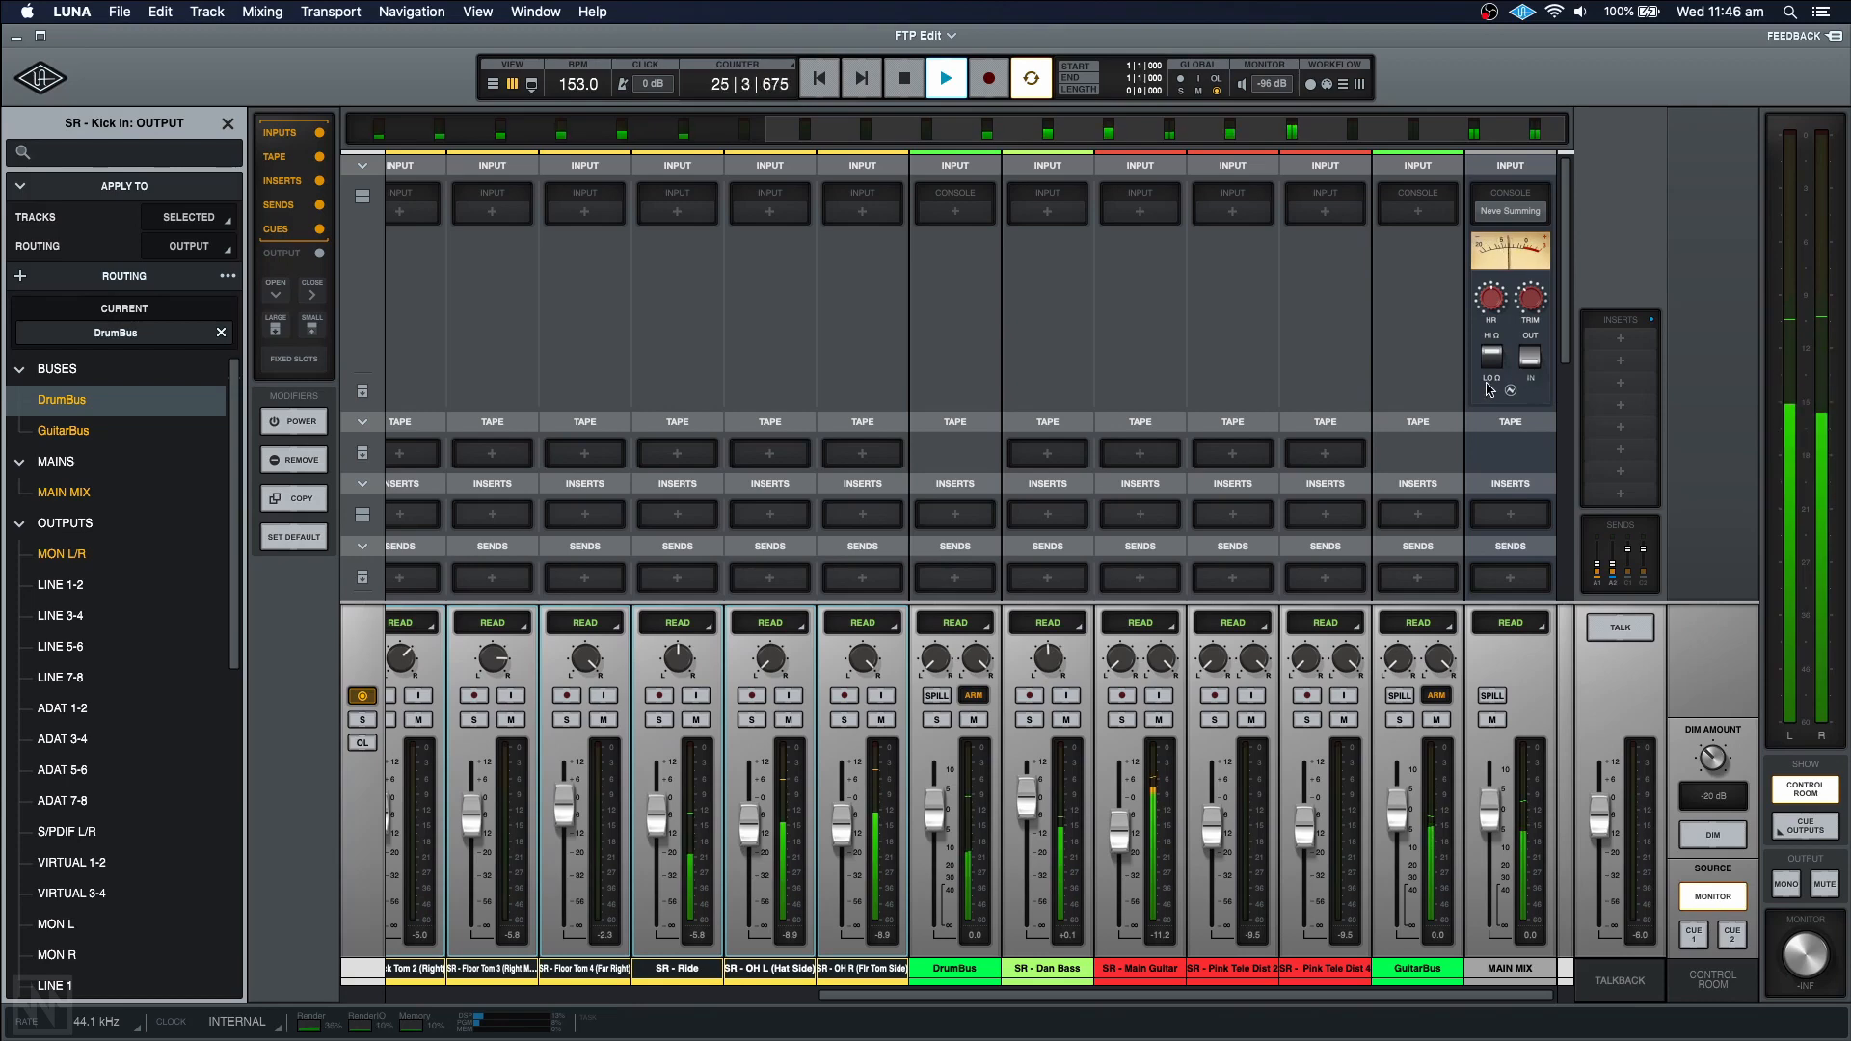
{"action": "key", "text": "space"}
{"action": "key", "text": "Return"}
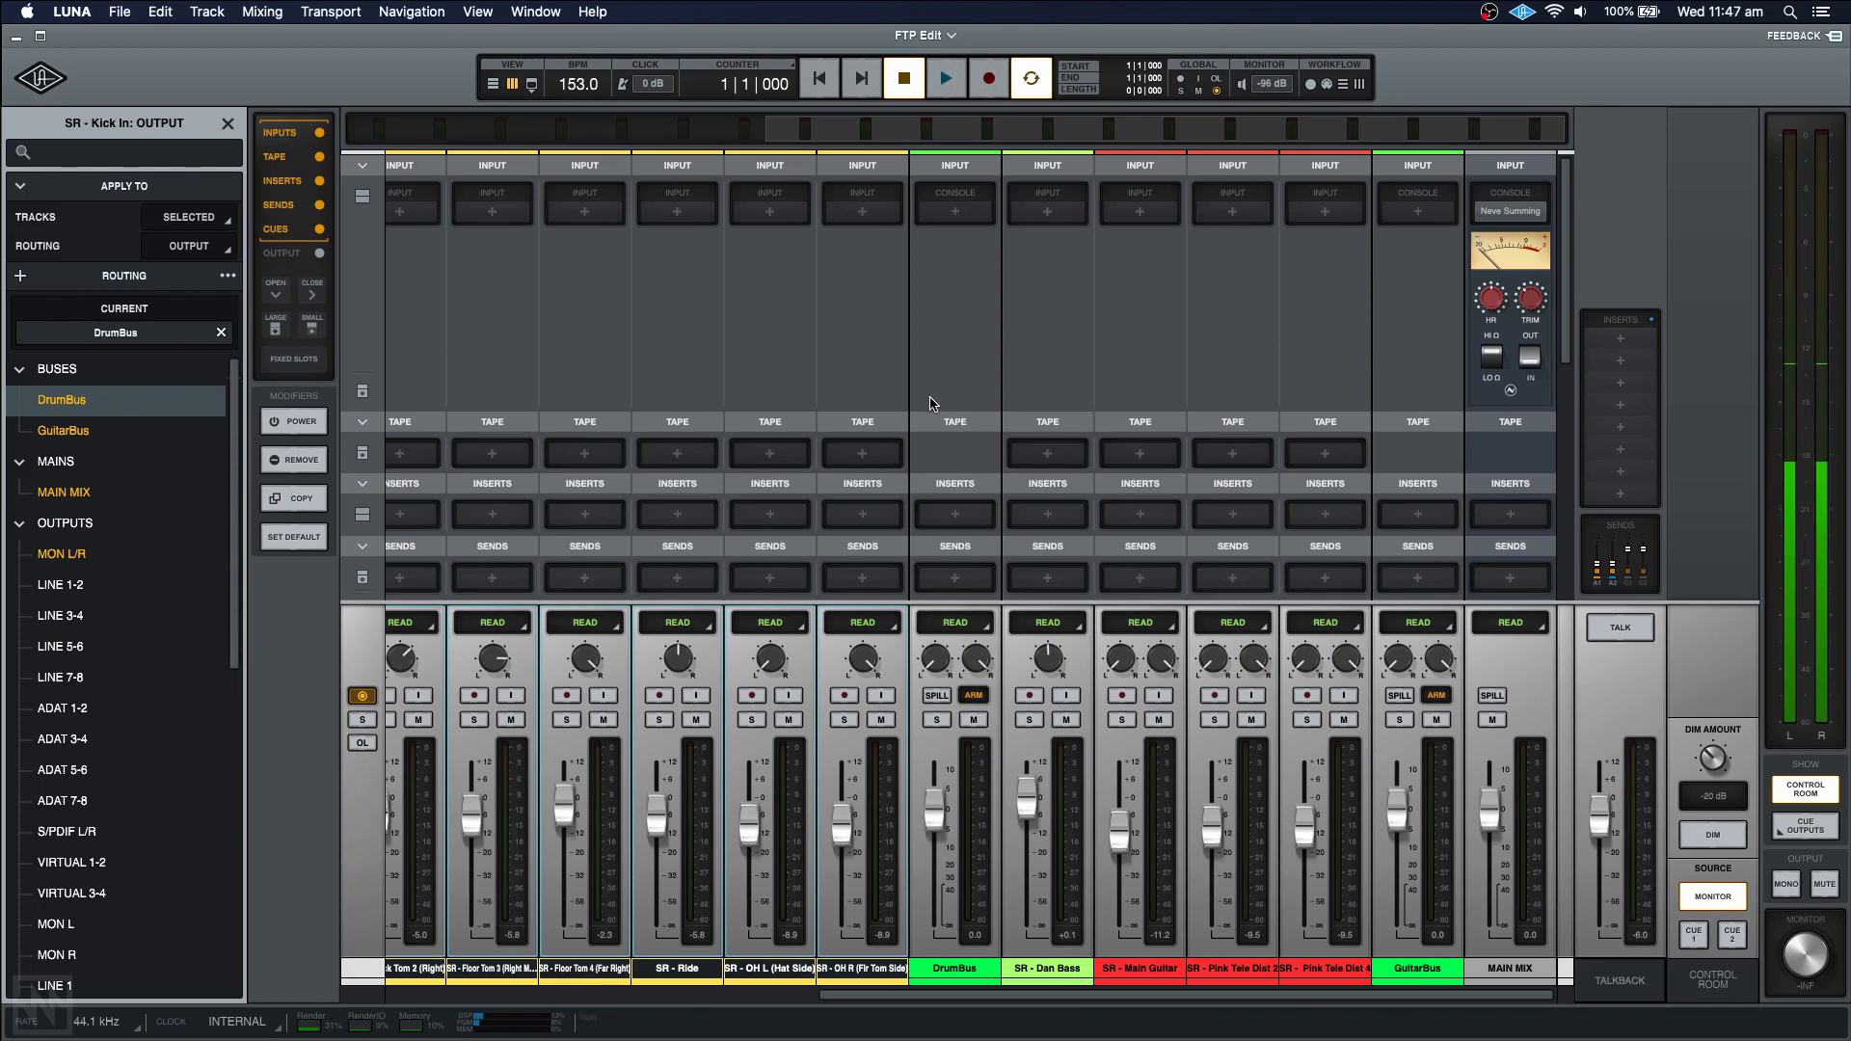
- Try the Studer A800 tape machine on all tracks and clear the assignment
{"action": "left_click", "coordinate": [848, 455]}
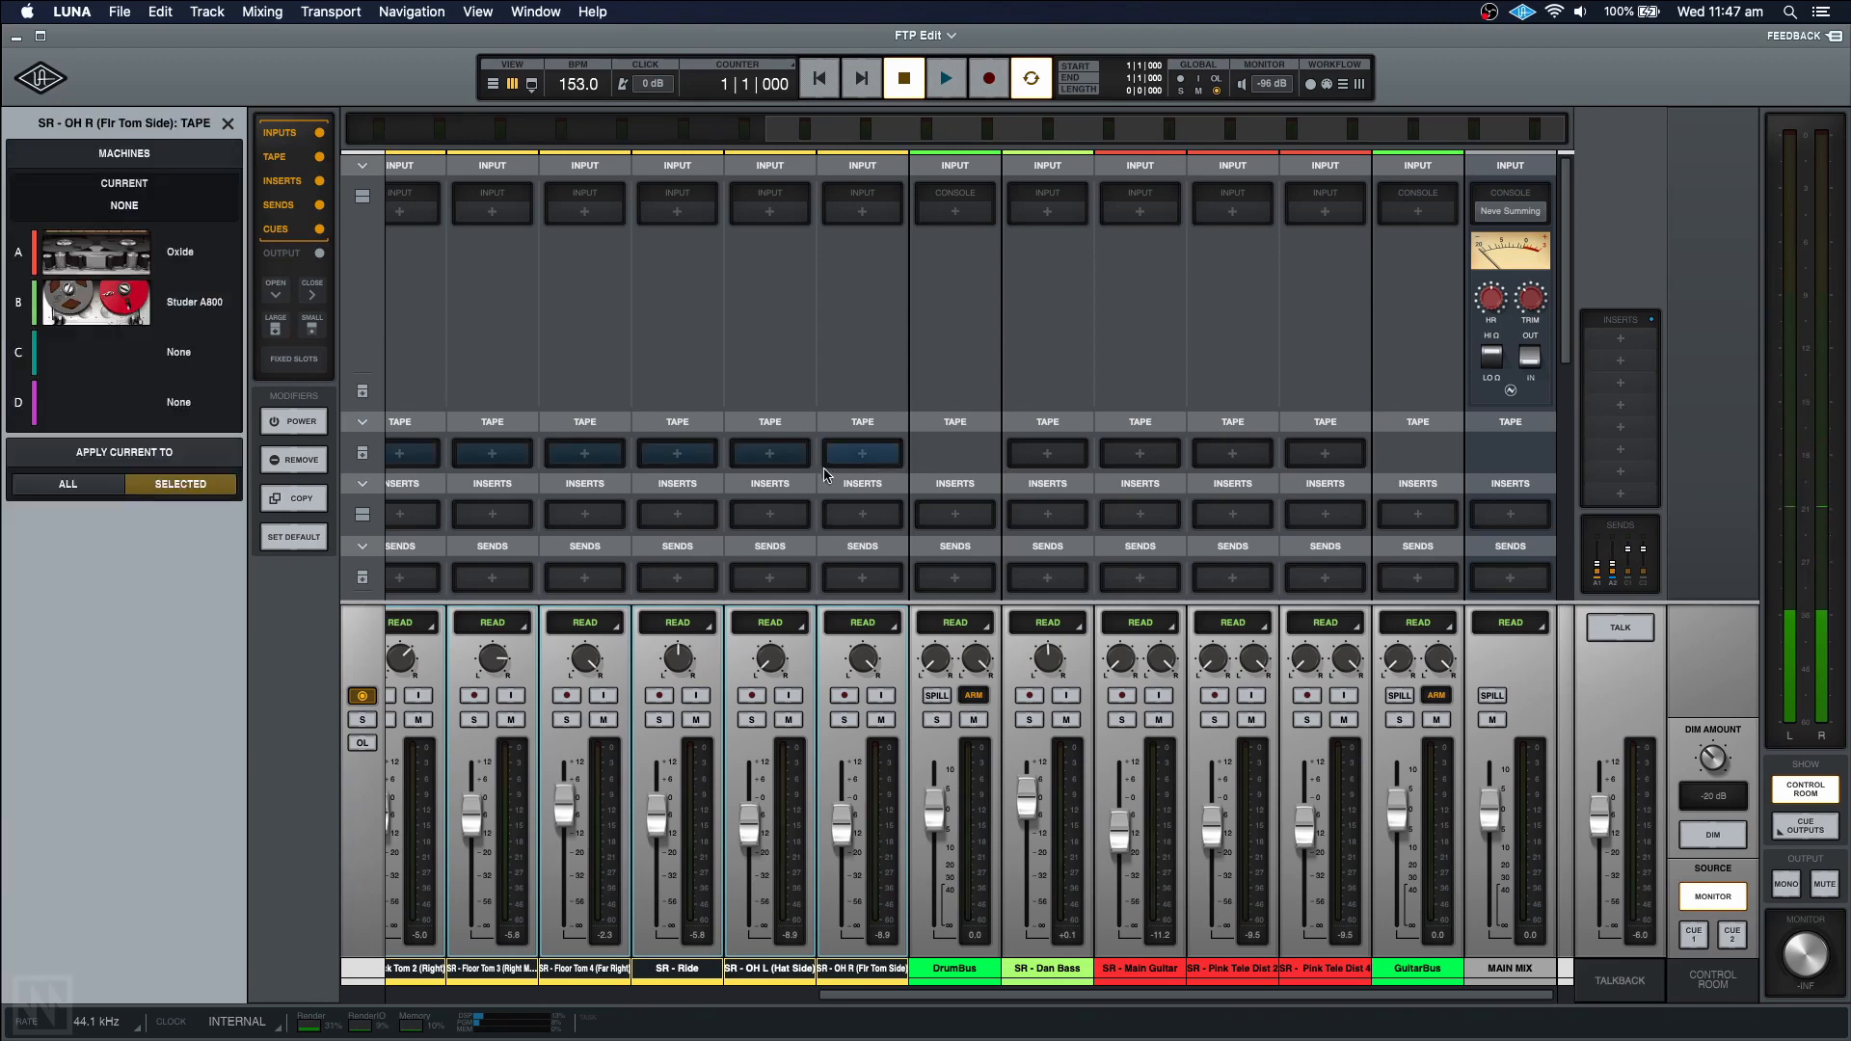
{"action": "left_click", "coordinate": [183, 318]}
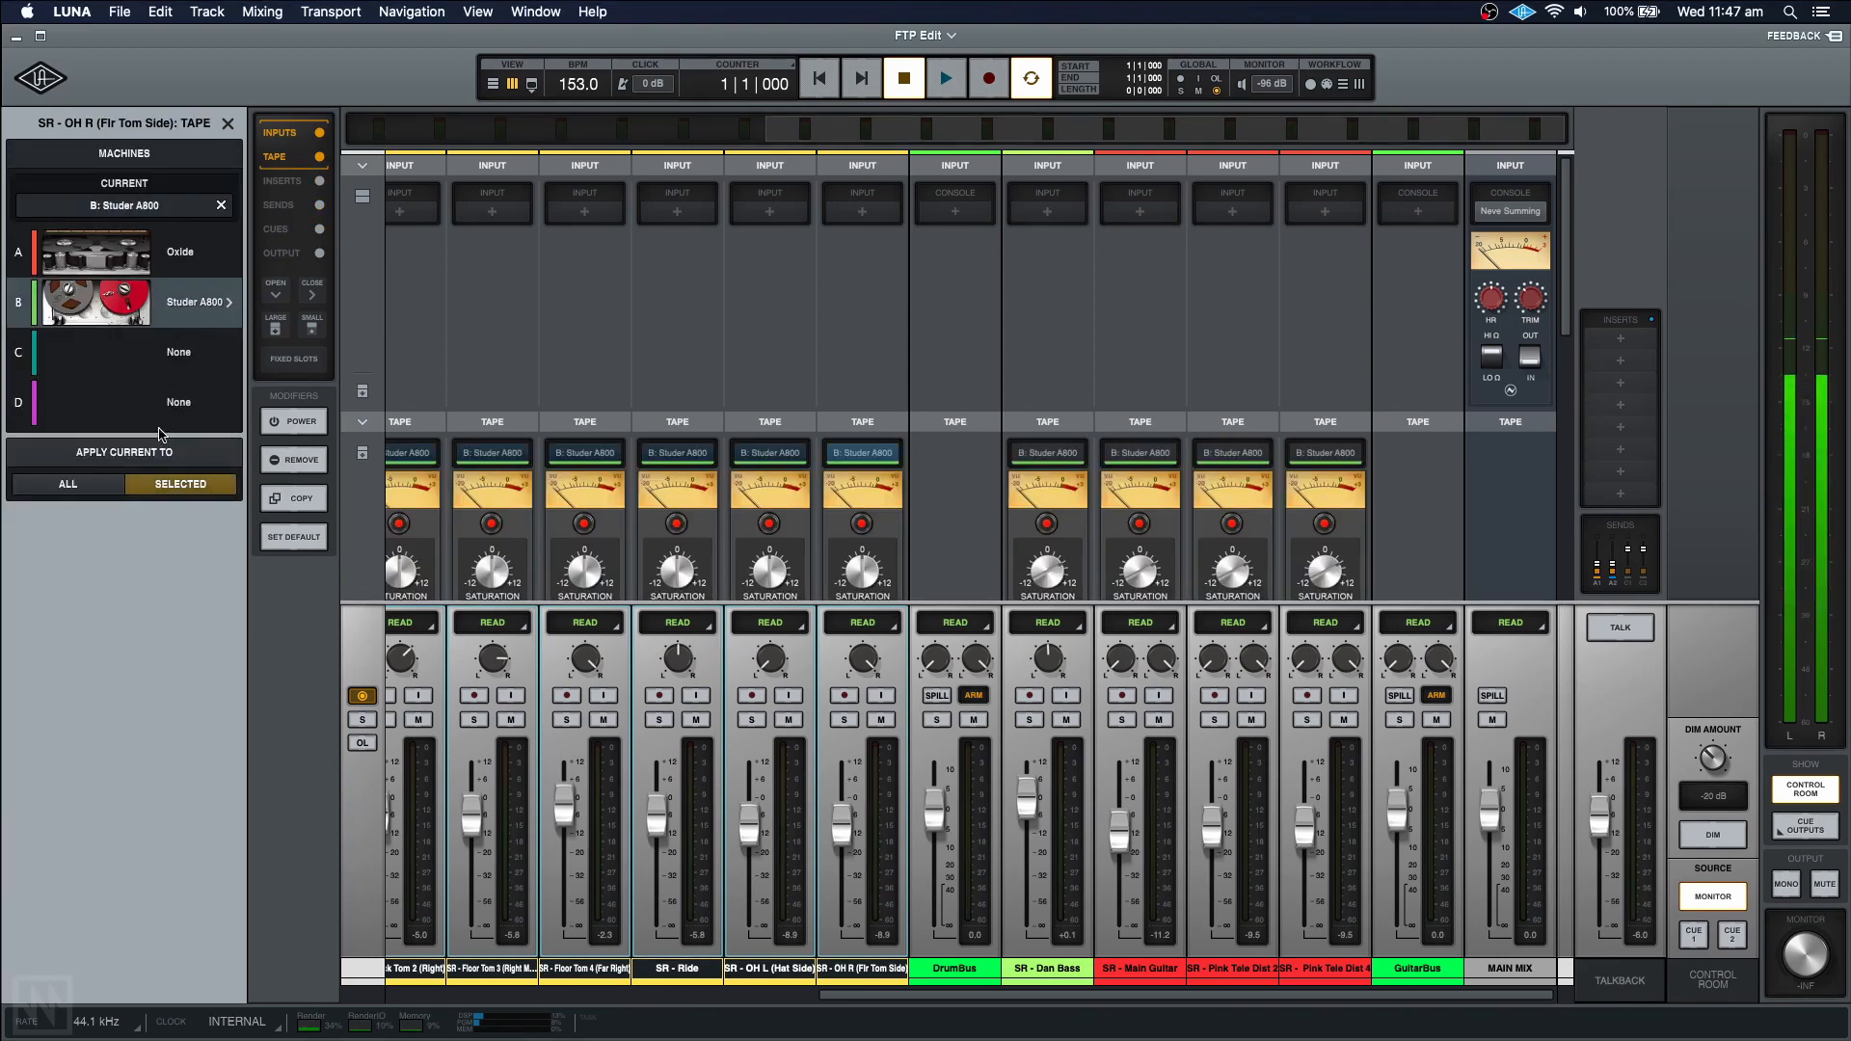
{"action": "left_click", "coordinate": [68, 484]}
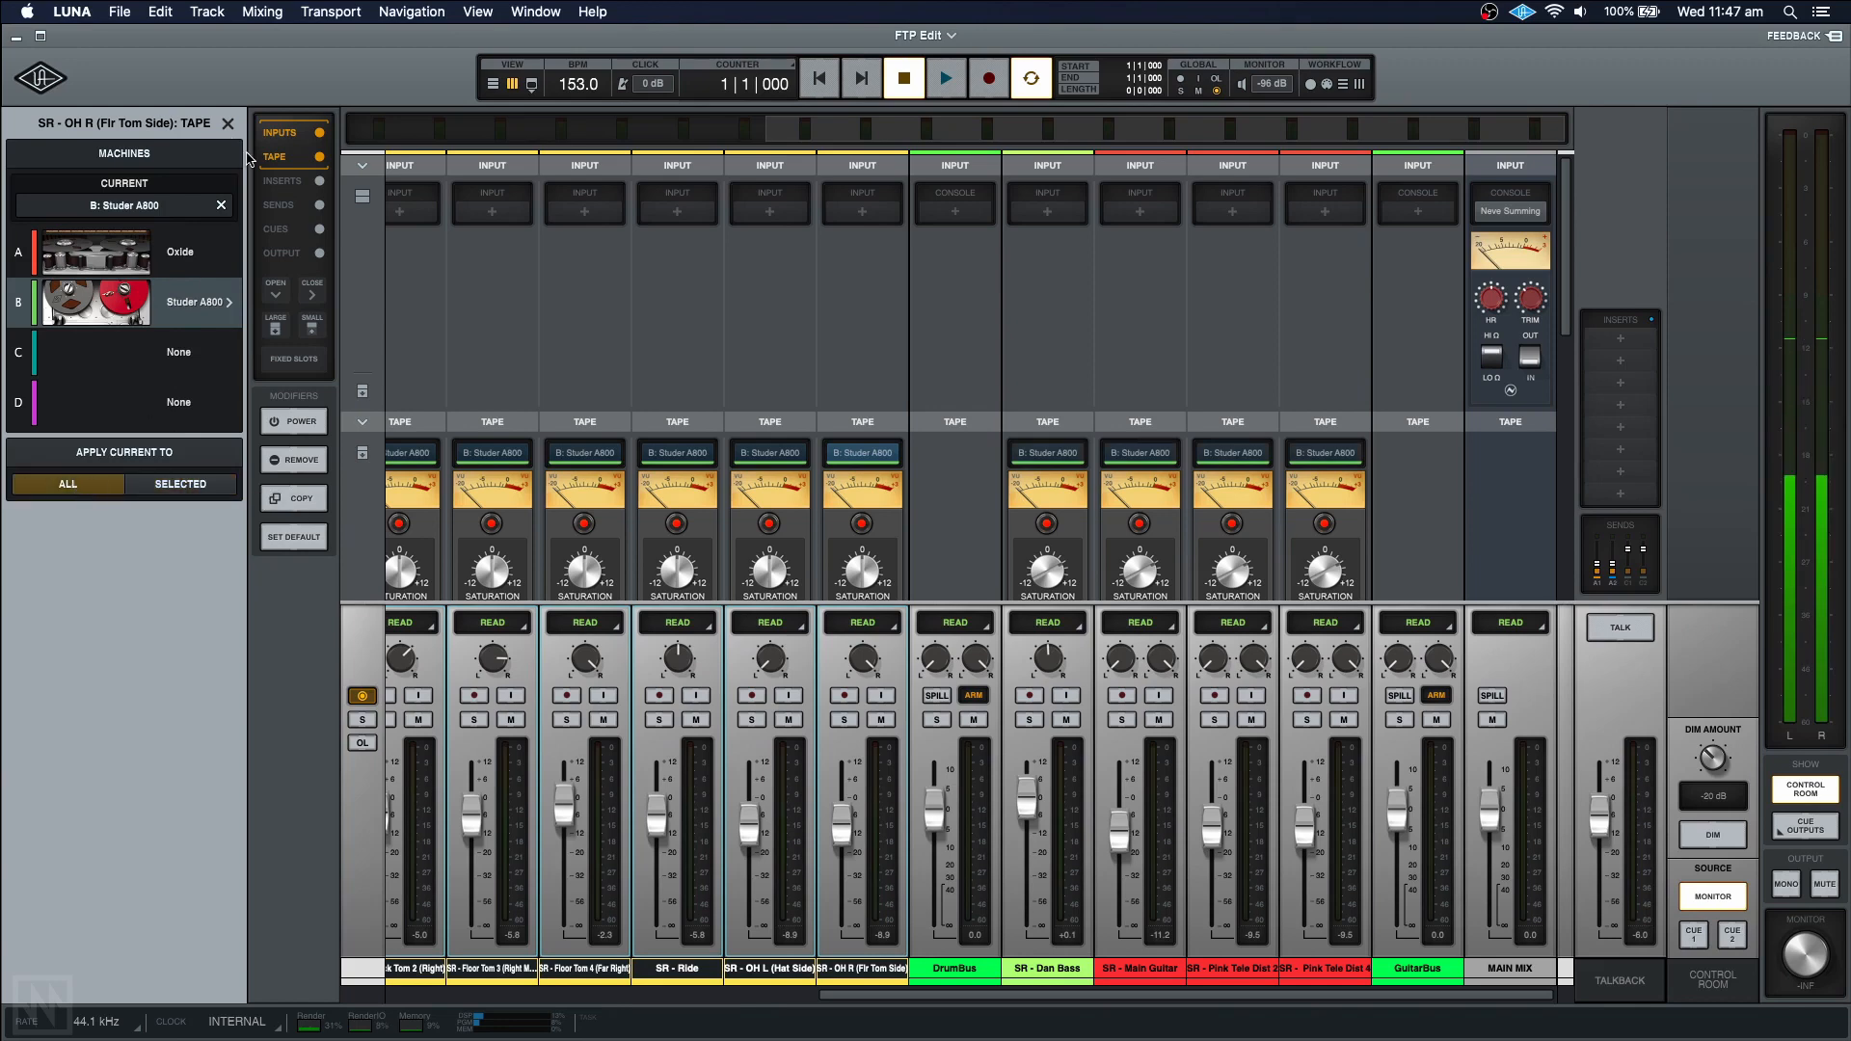
{"action": "left_click", "coordinate": [229, 307]}
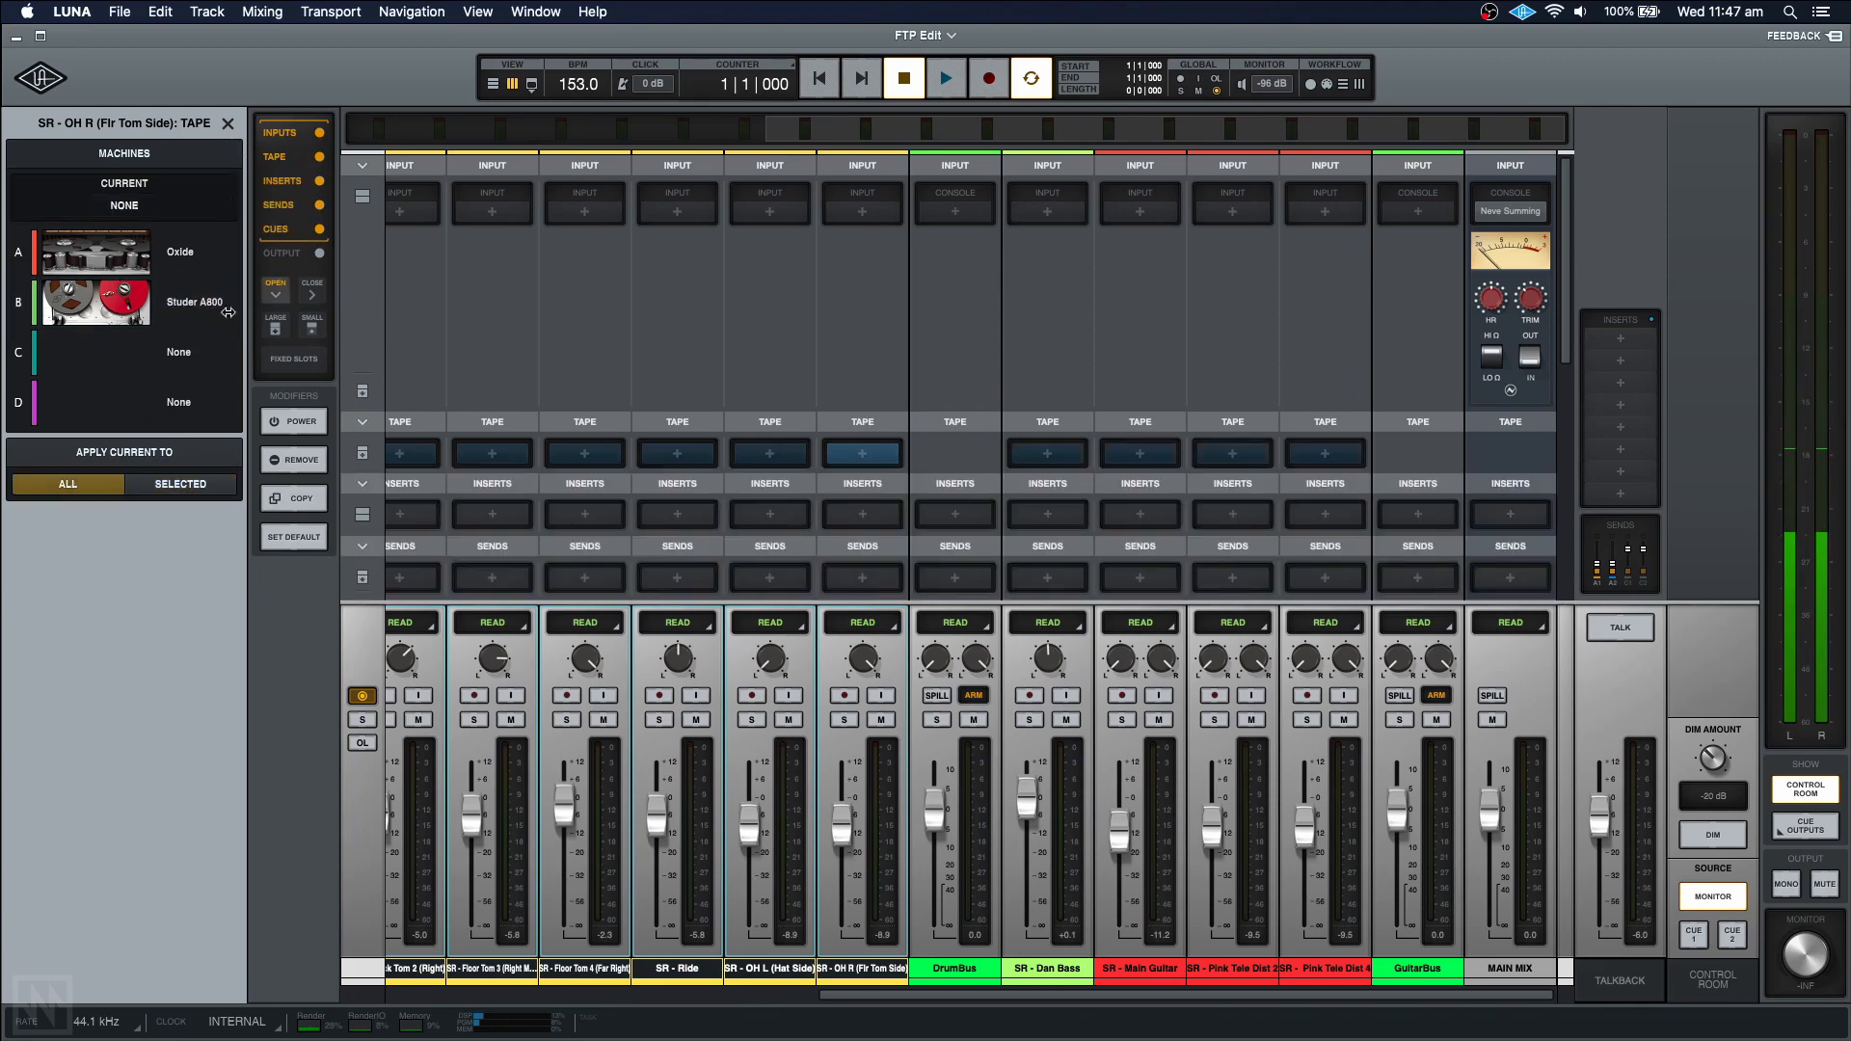
{"action": "left_click", "coordinate": [147, 316]}
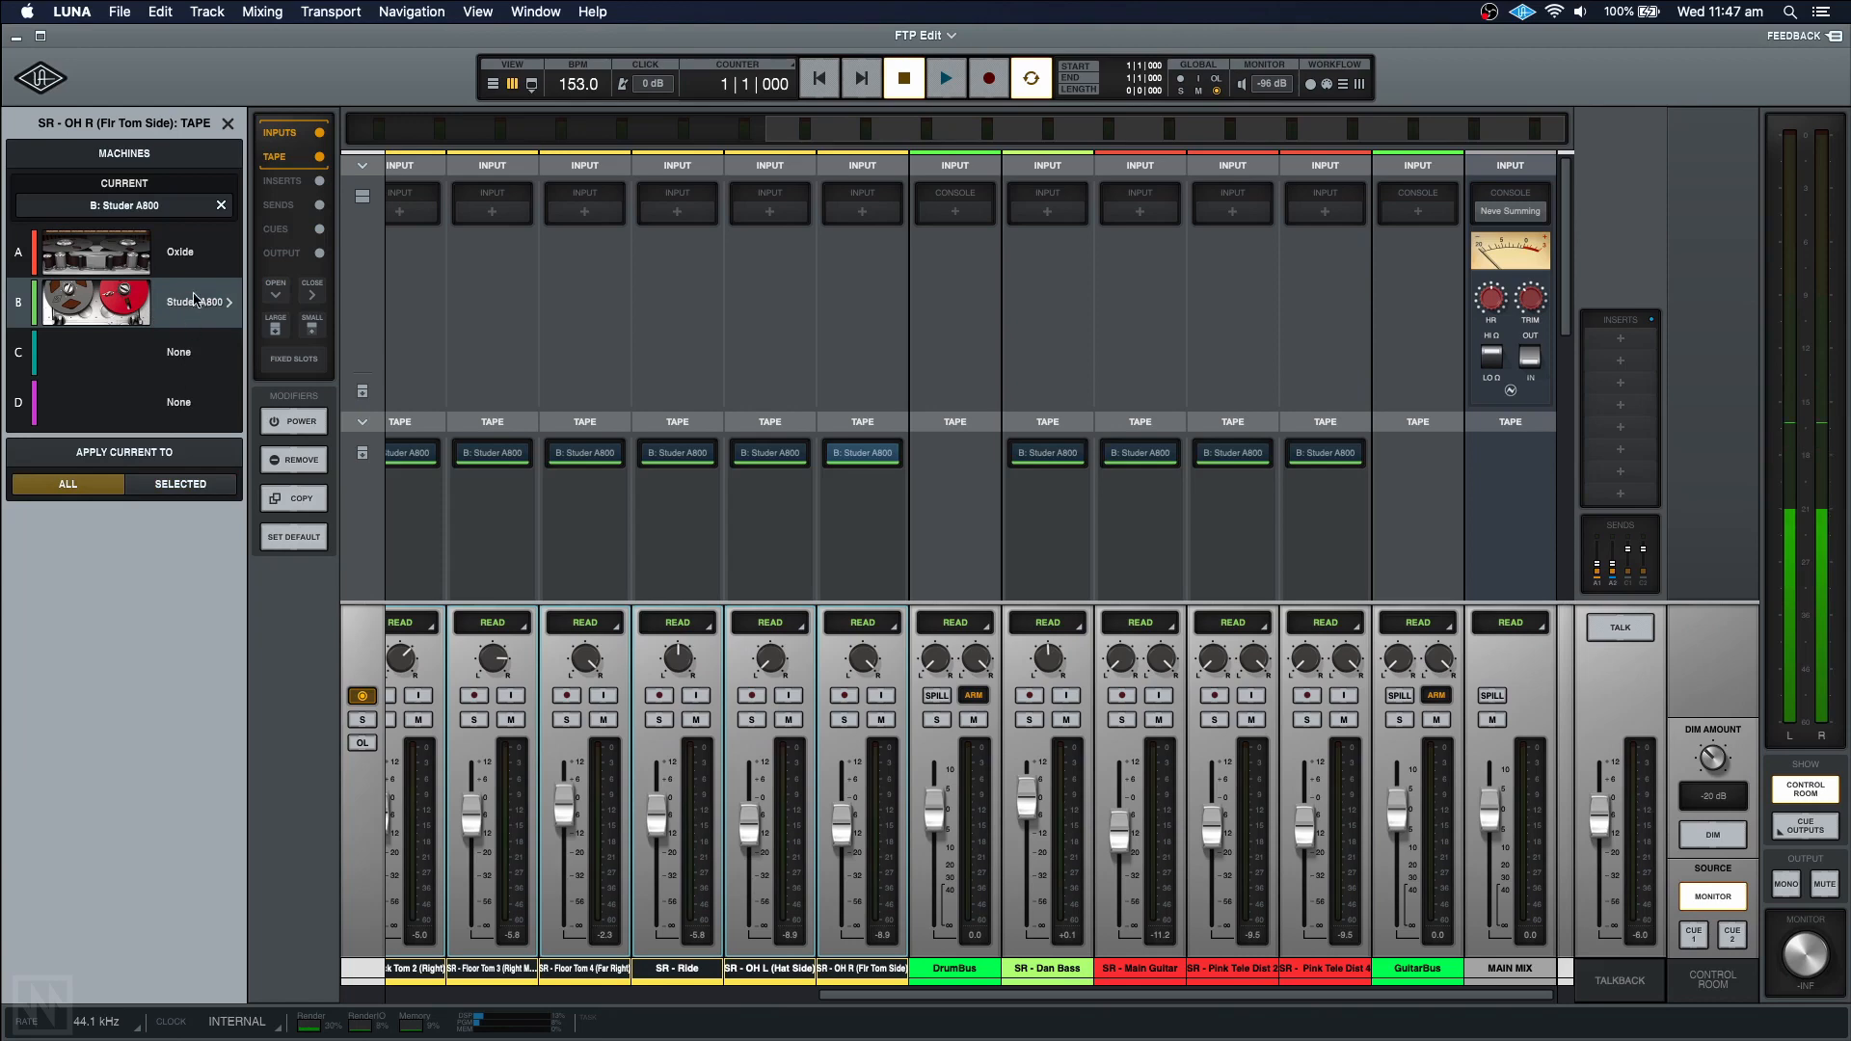
{"action": "left_click", "coordinate": [222, 206]}
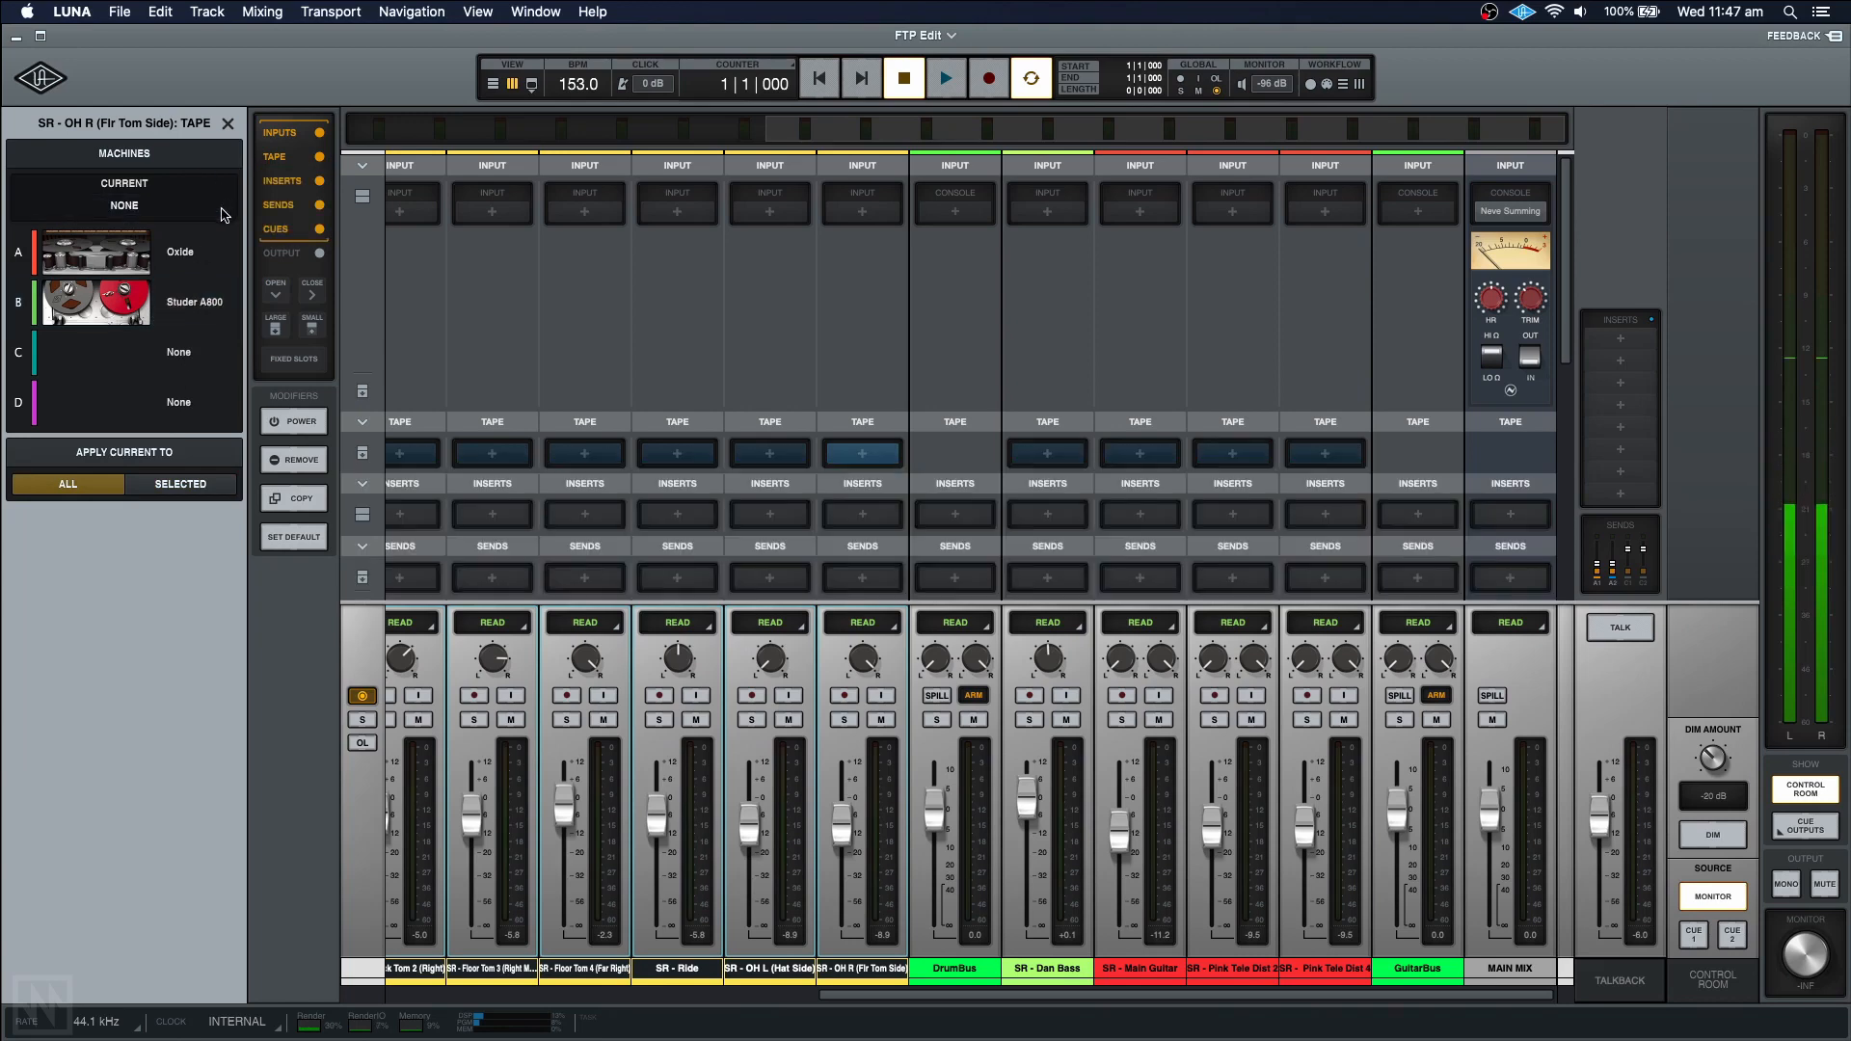
- Assign the Studer A800 tape machine to the selected drum tracks only
{"action": "left_click", "coordinate": [183, 486]}
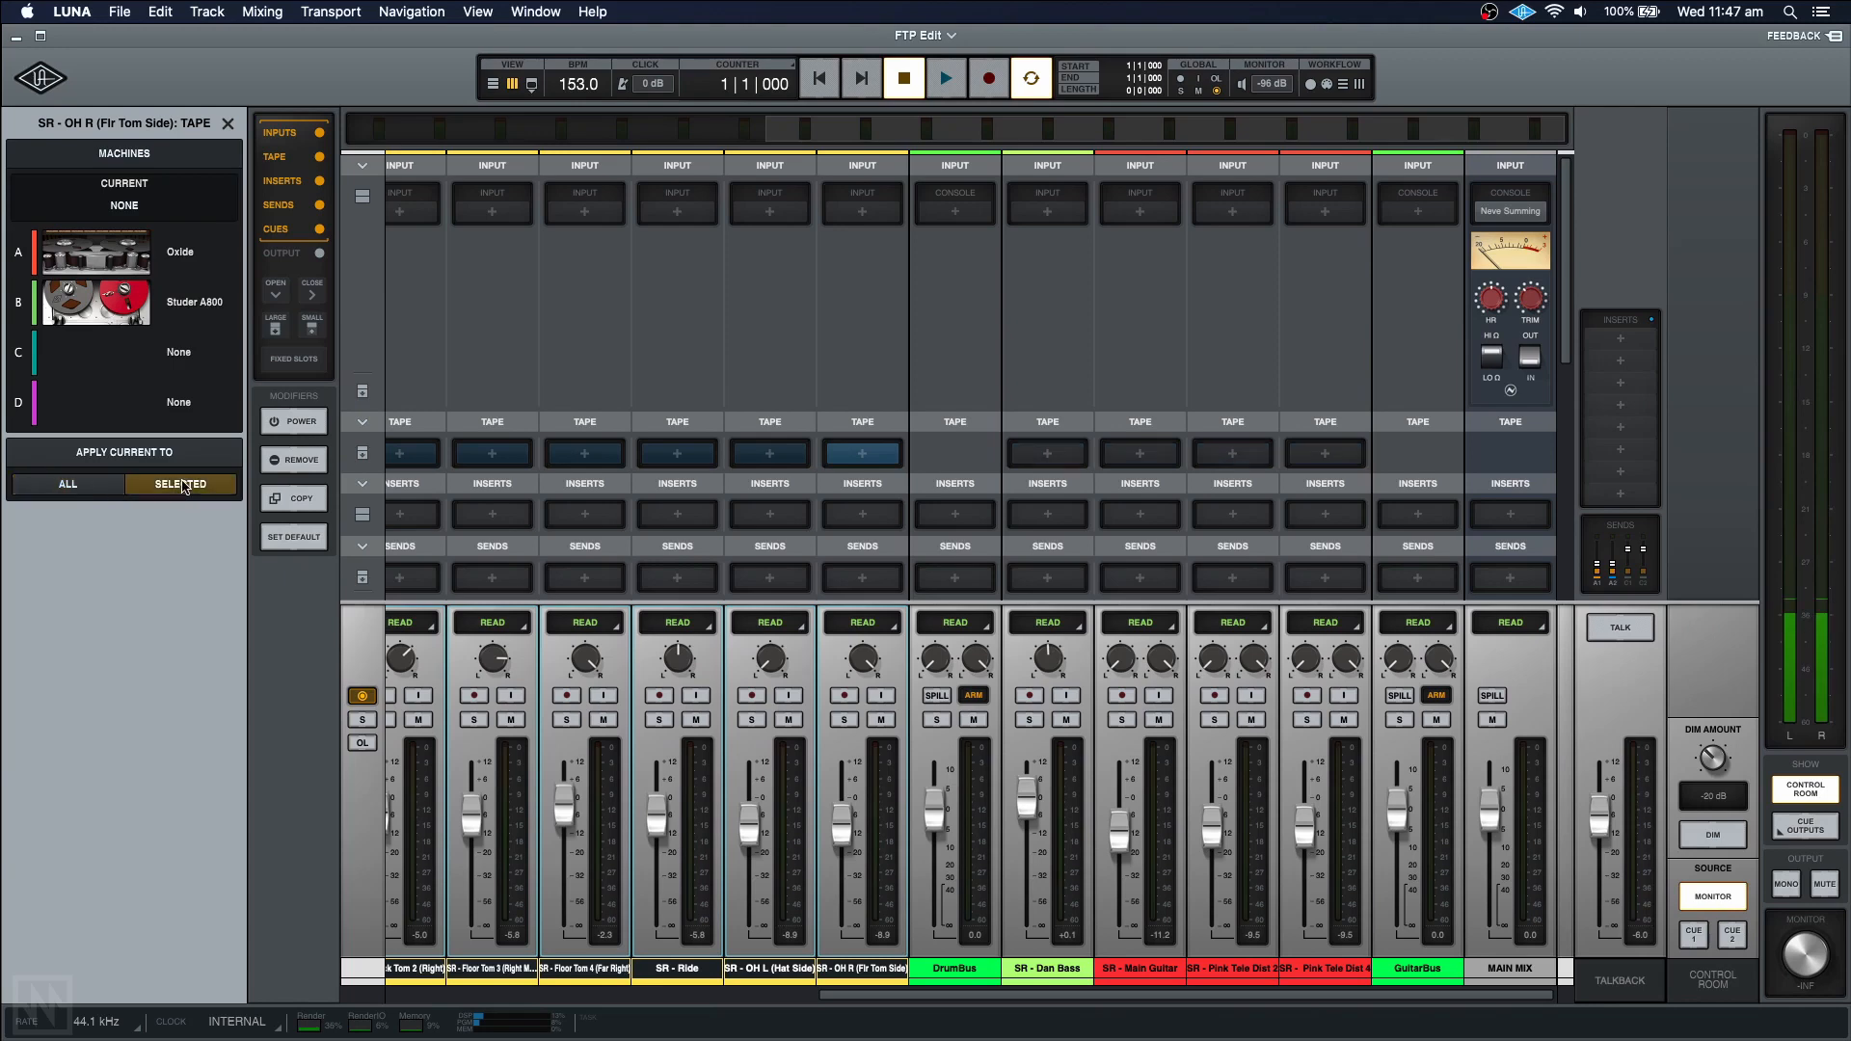
{"action": "left_click", "coordinate": [194, 305]}
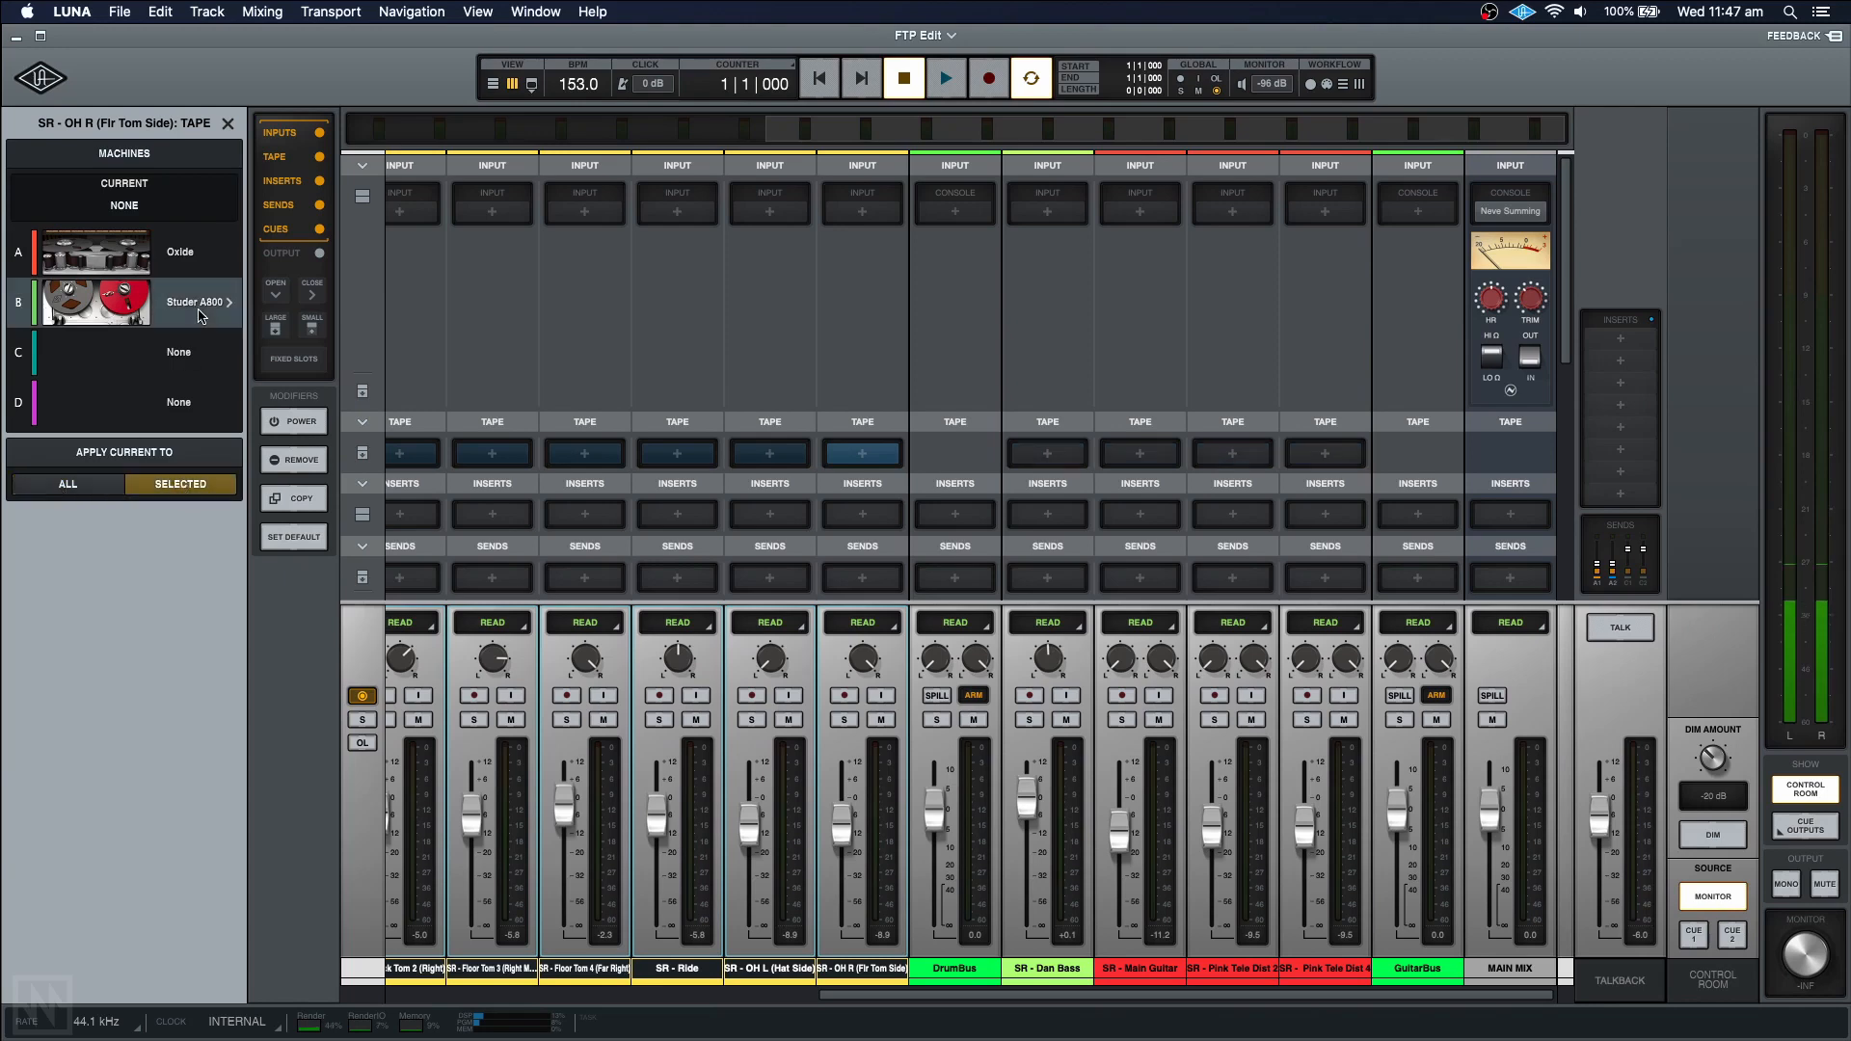
{"action": "left_click", "coordinate": [228, 123]}
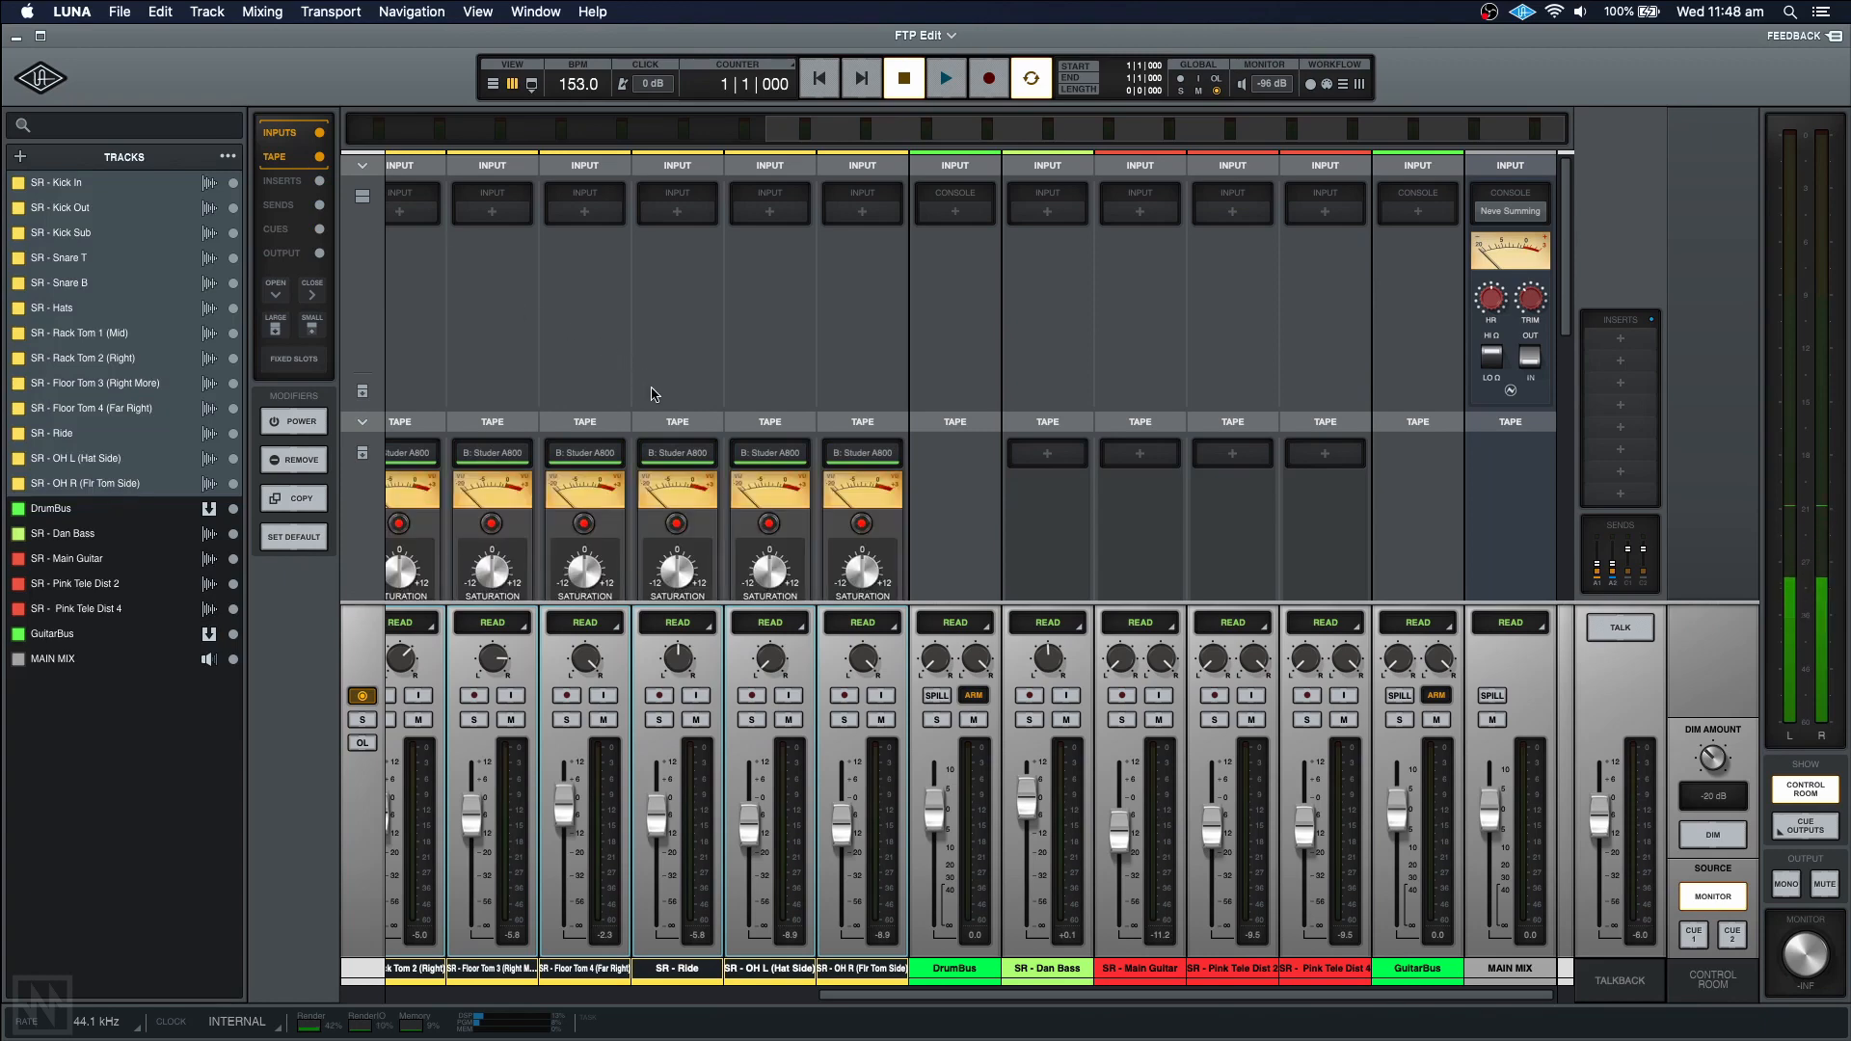
- Play back the mix to audition the Studer A800 tape on the drum tracks, from SR - Kick In onward
{"action": "scroll", "coordinate": [655, 416], "scroll_direction": "left", "scroll_amount": 1}
{"action": "scroll", "coordinate": [655, 415], "scroll_direction": "left", "scroll_amount": 10}
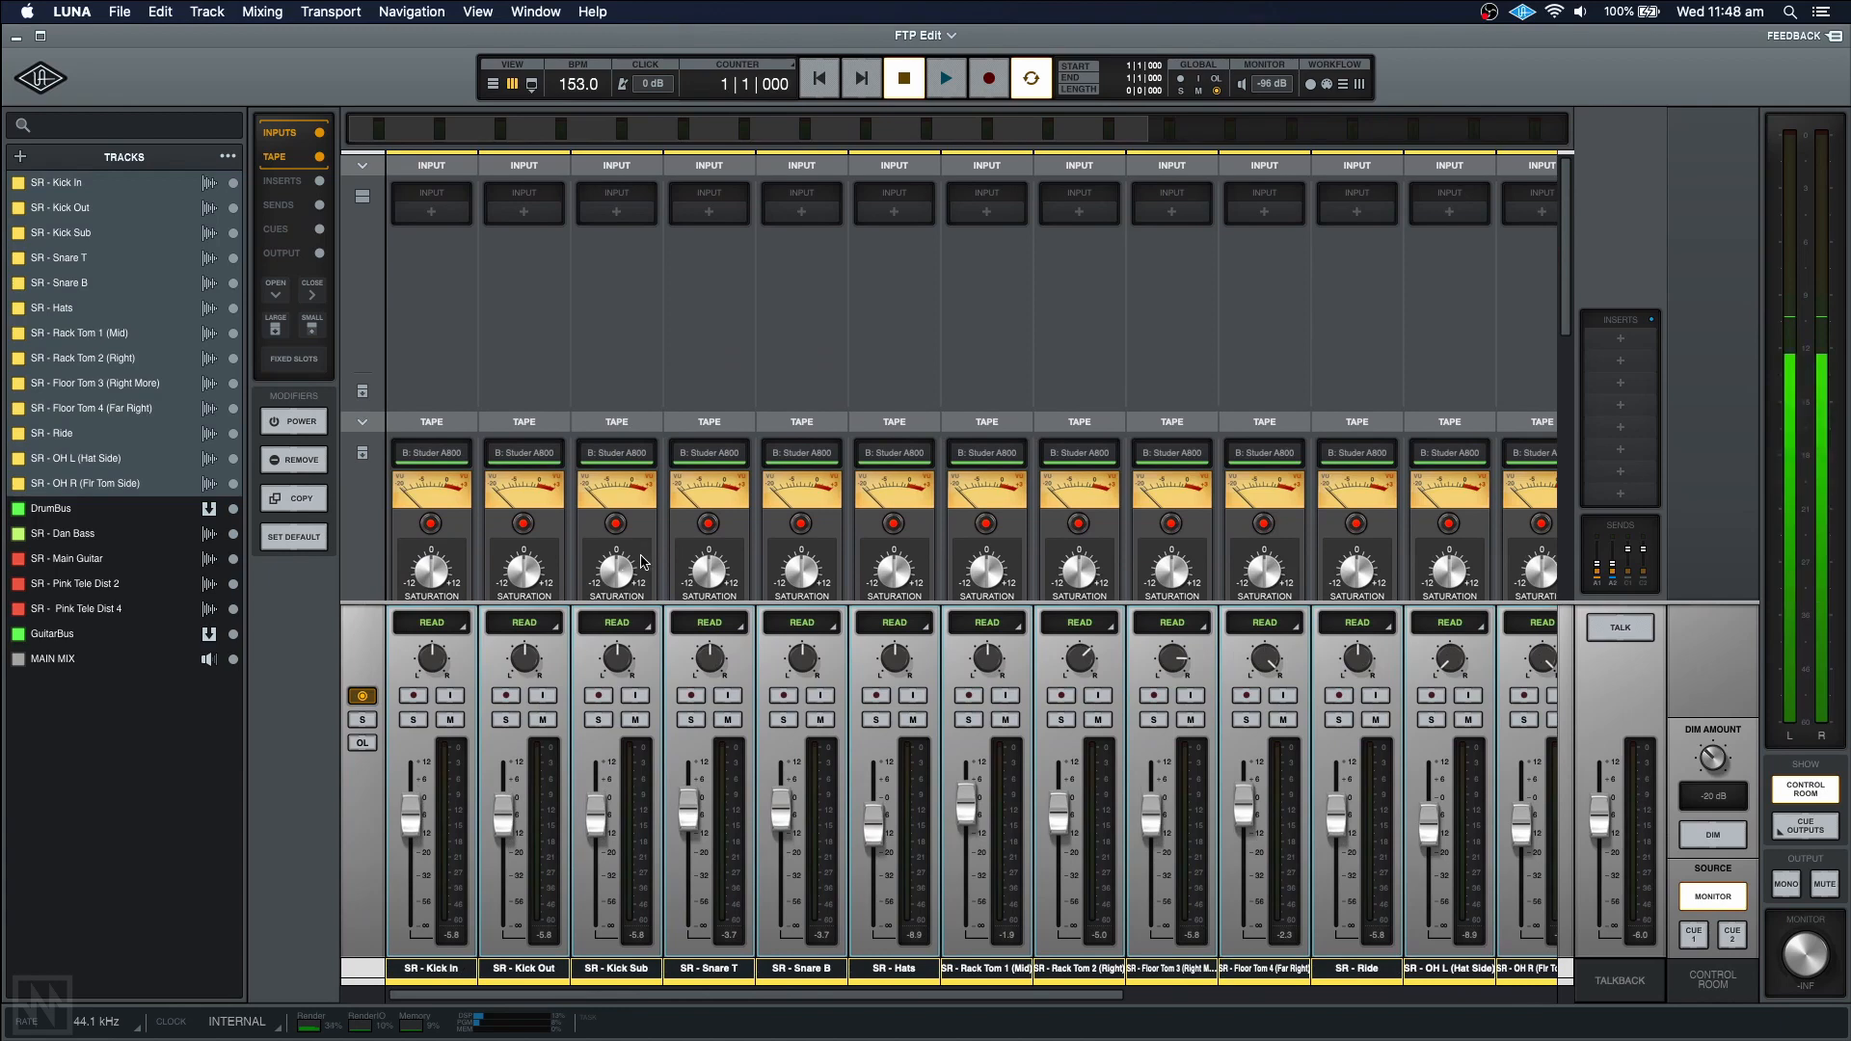
{"action": "key", "text": "space"}
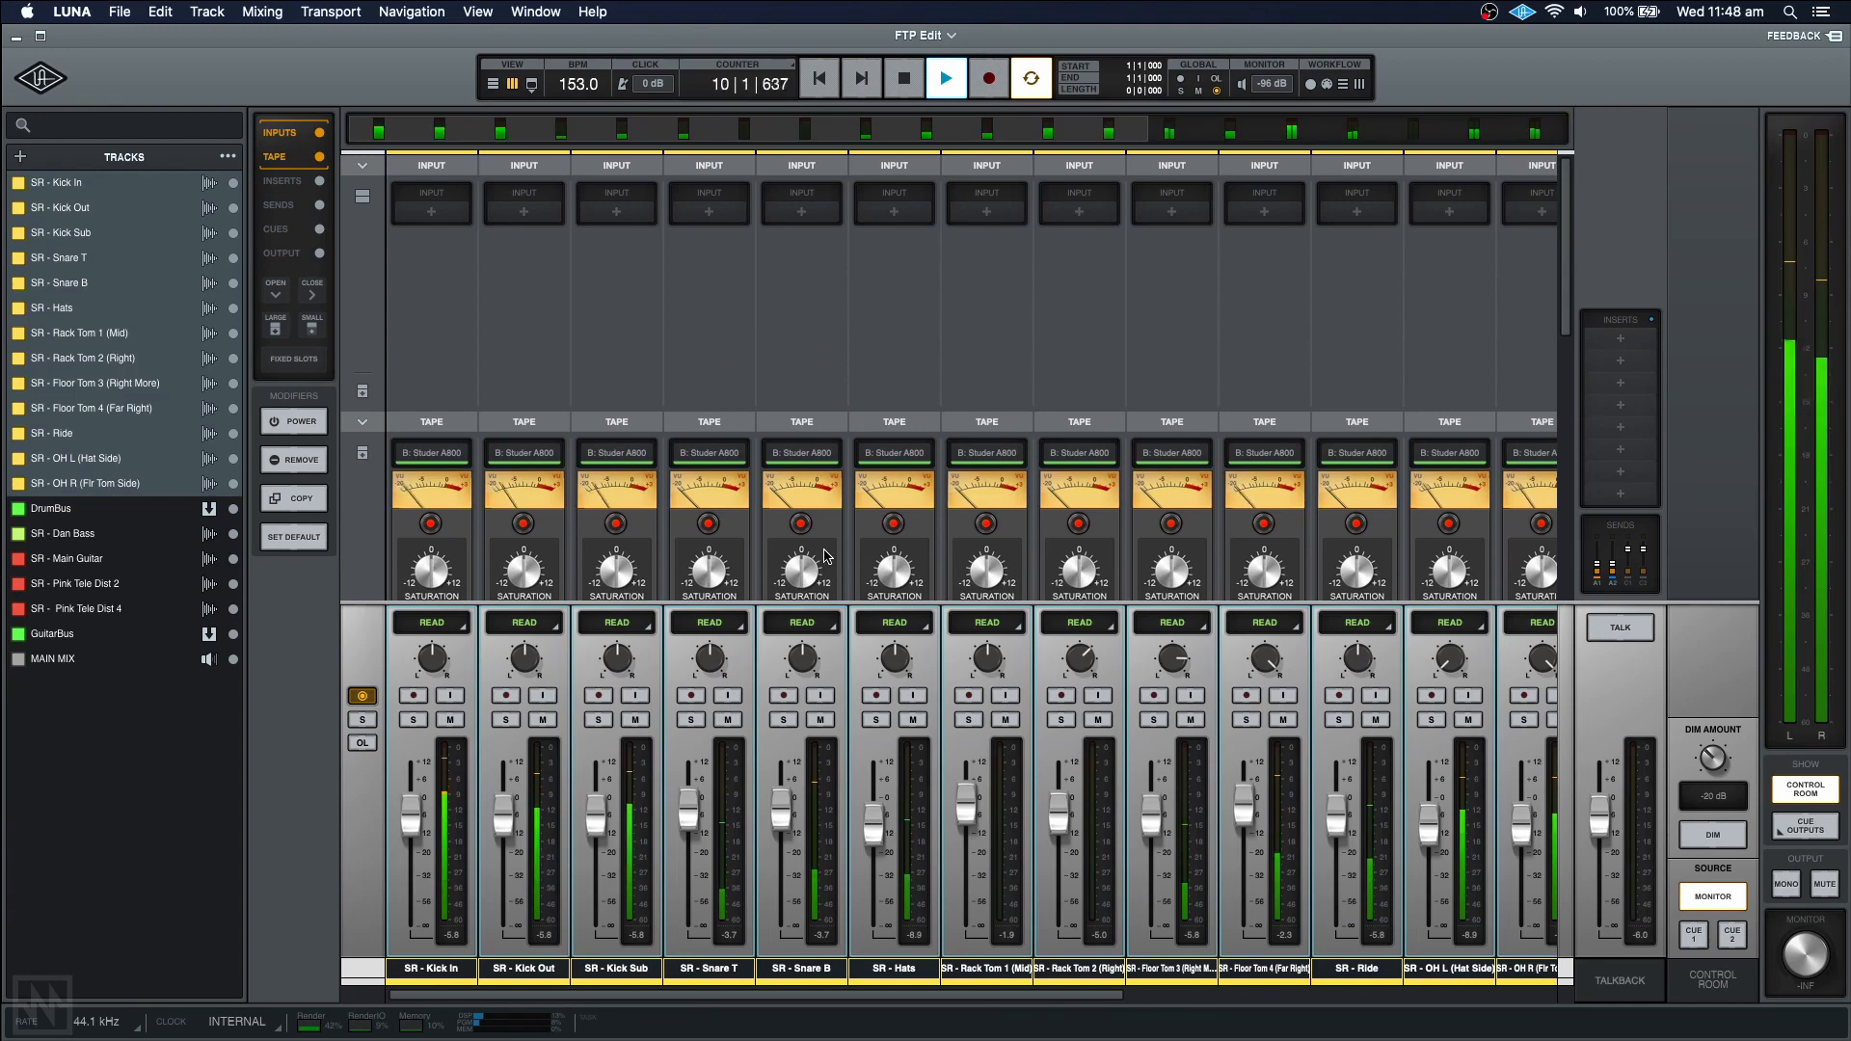
{"action": "key", "text": "space"}
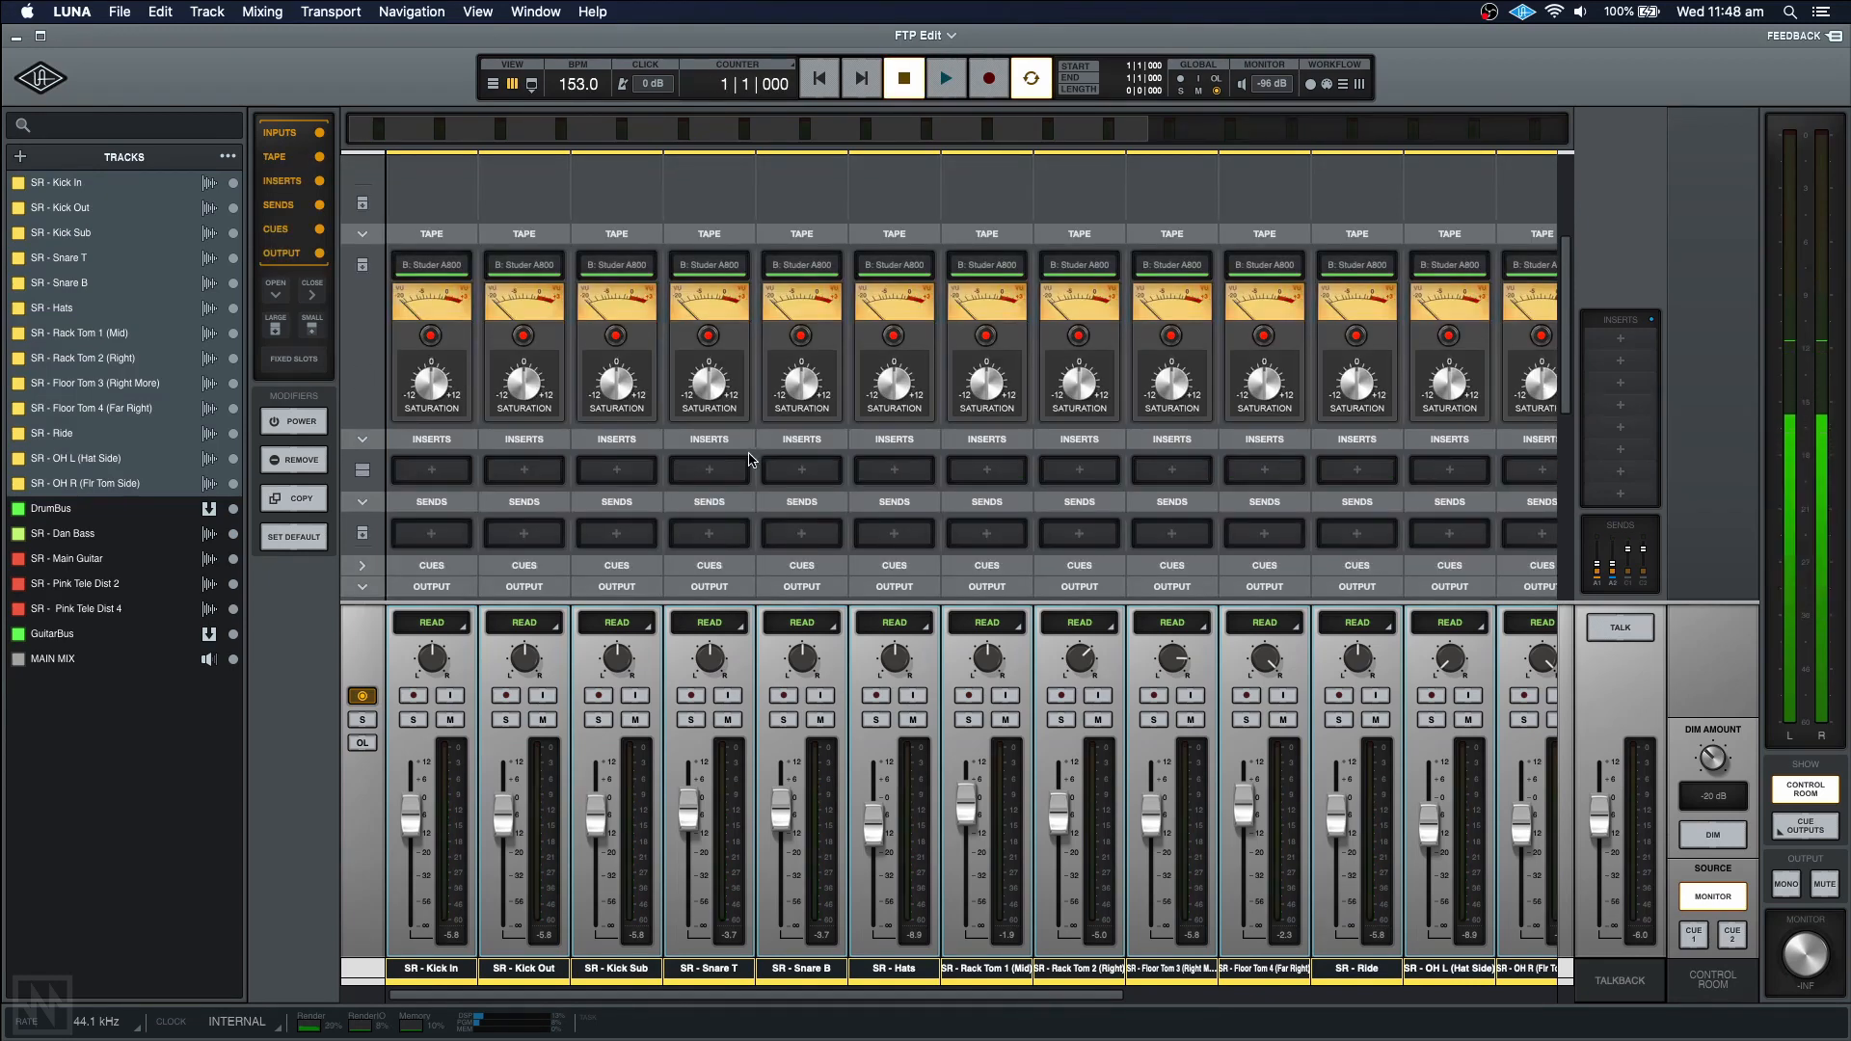
- Try adding the Studer A800 plug-in to the first insert of the selected drum tracks
{"action": "left_click", "coordinate": [741, 473]}
{"action": "type", "text": "s"}
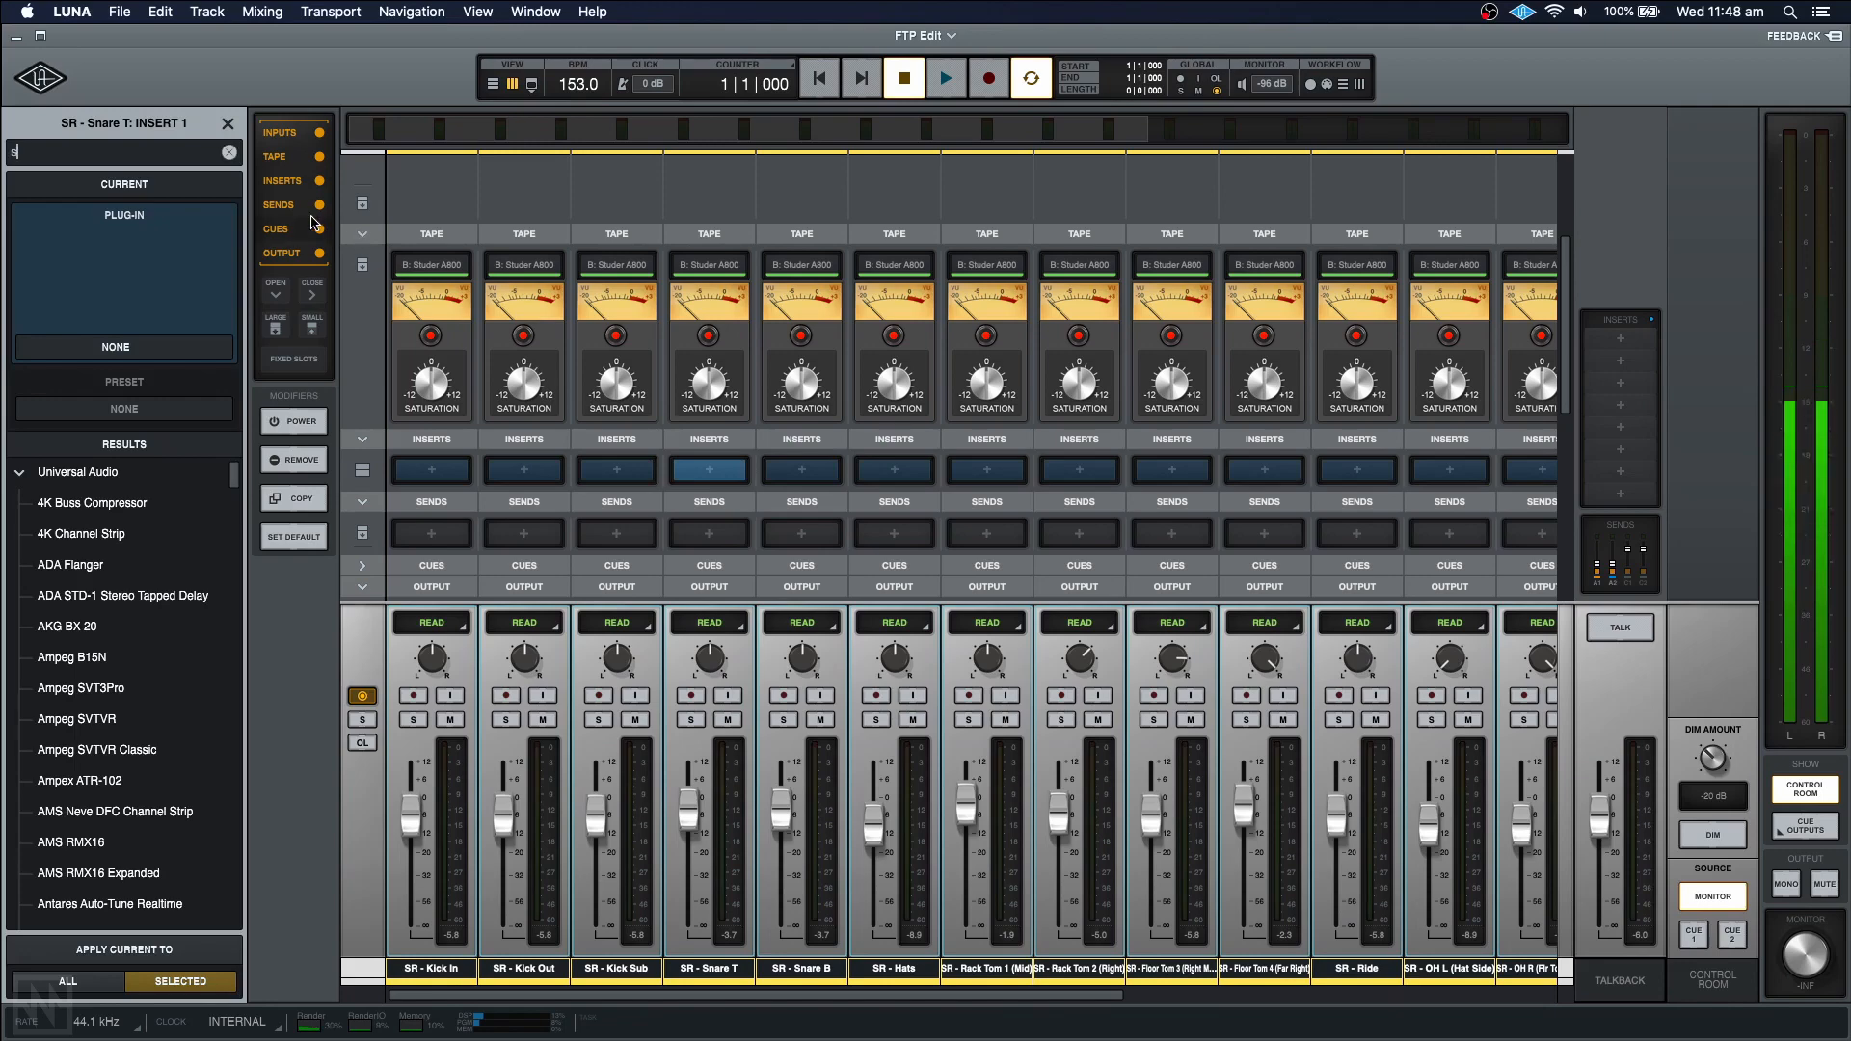
{"action": "type", "text": "tuder"}
{"action": "left_click", "coordinate": [87, 504]}
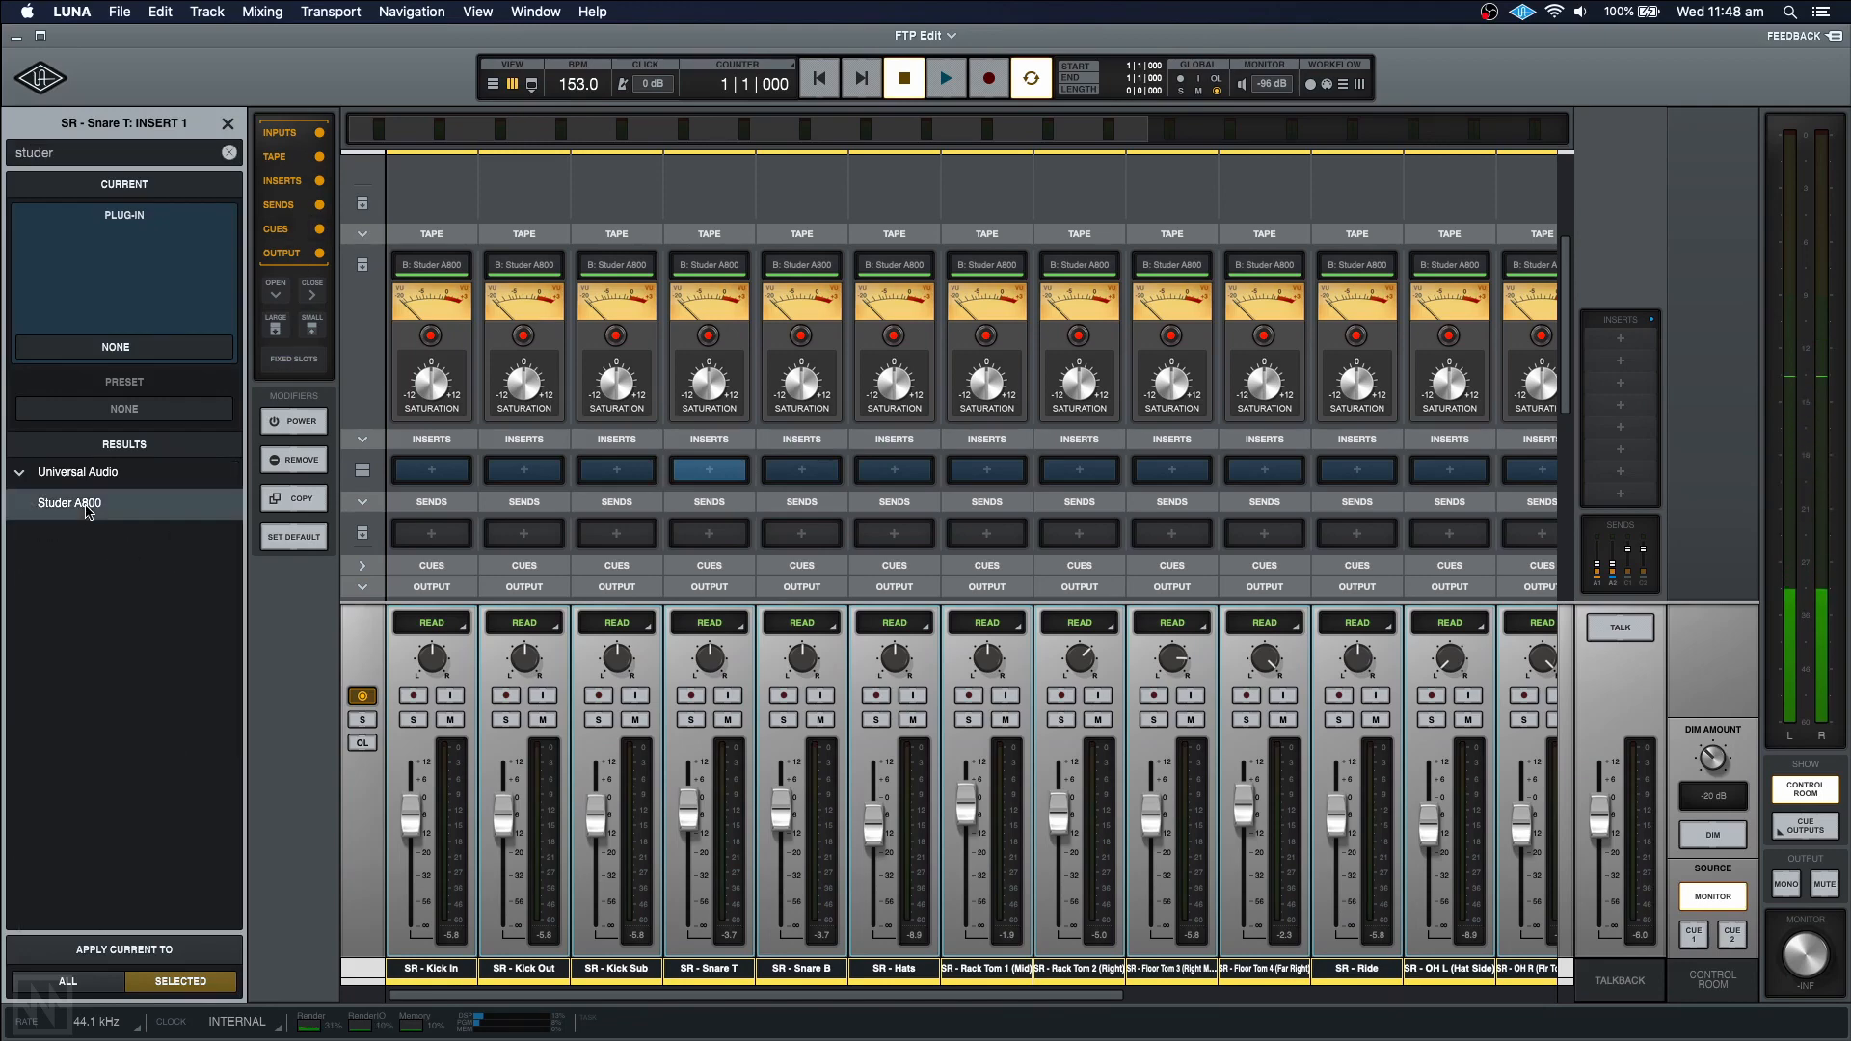
{"action": "left_click_drag", "start_coordinate": [1395, 278], "coordinate": [731, 154]}
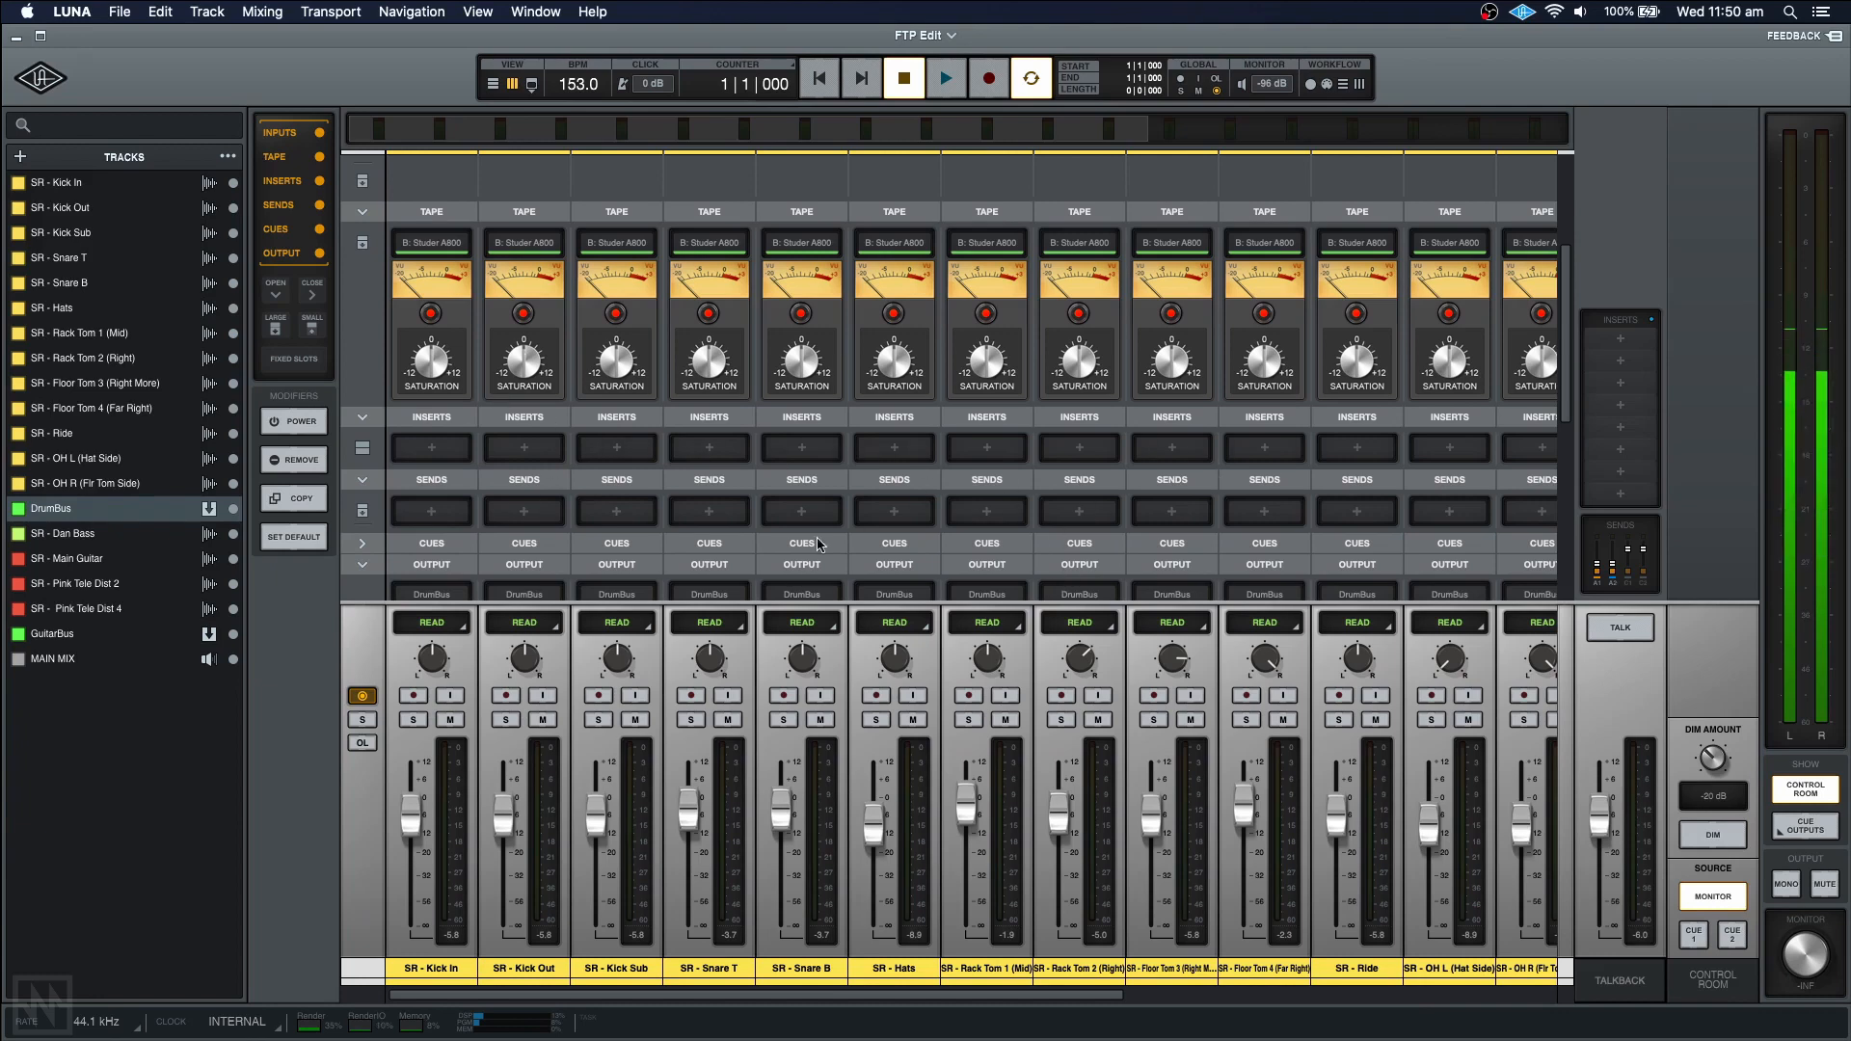
- Assign the Oxide tape machine to the tracks from SR - Dan Bass through SR - Pink Tele Dist 4
{"action": "scroll", "coordinate": [998, 395], "scroll_direction": "right", "scroll_amount": 10}
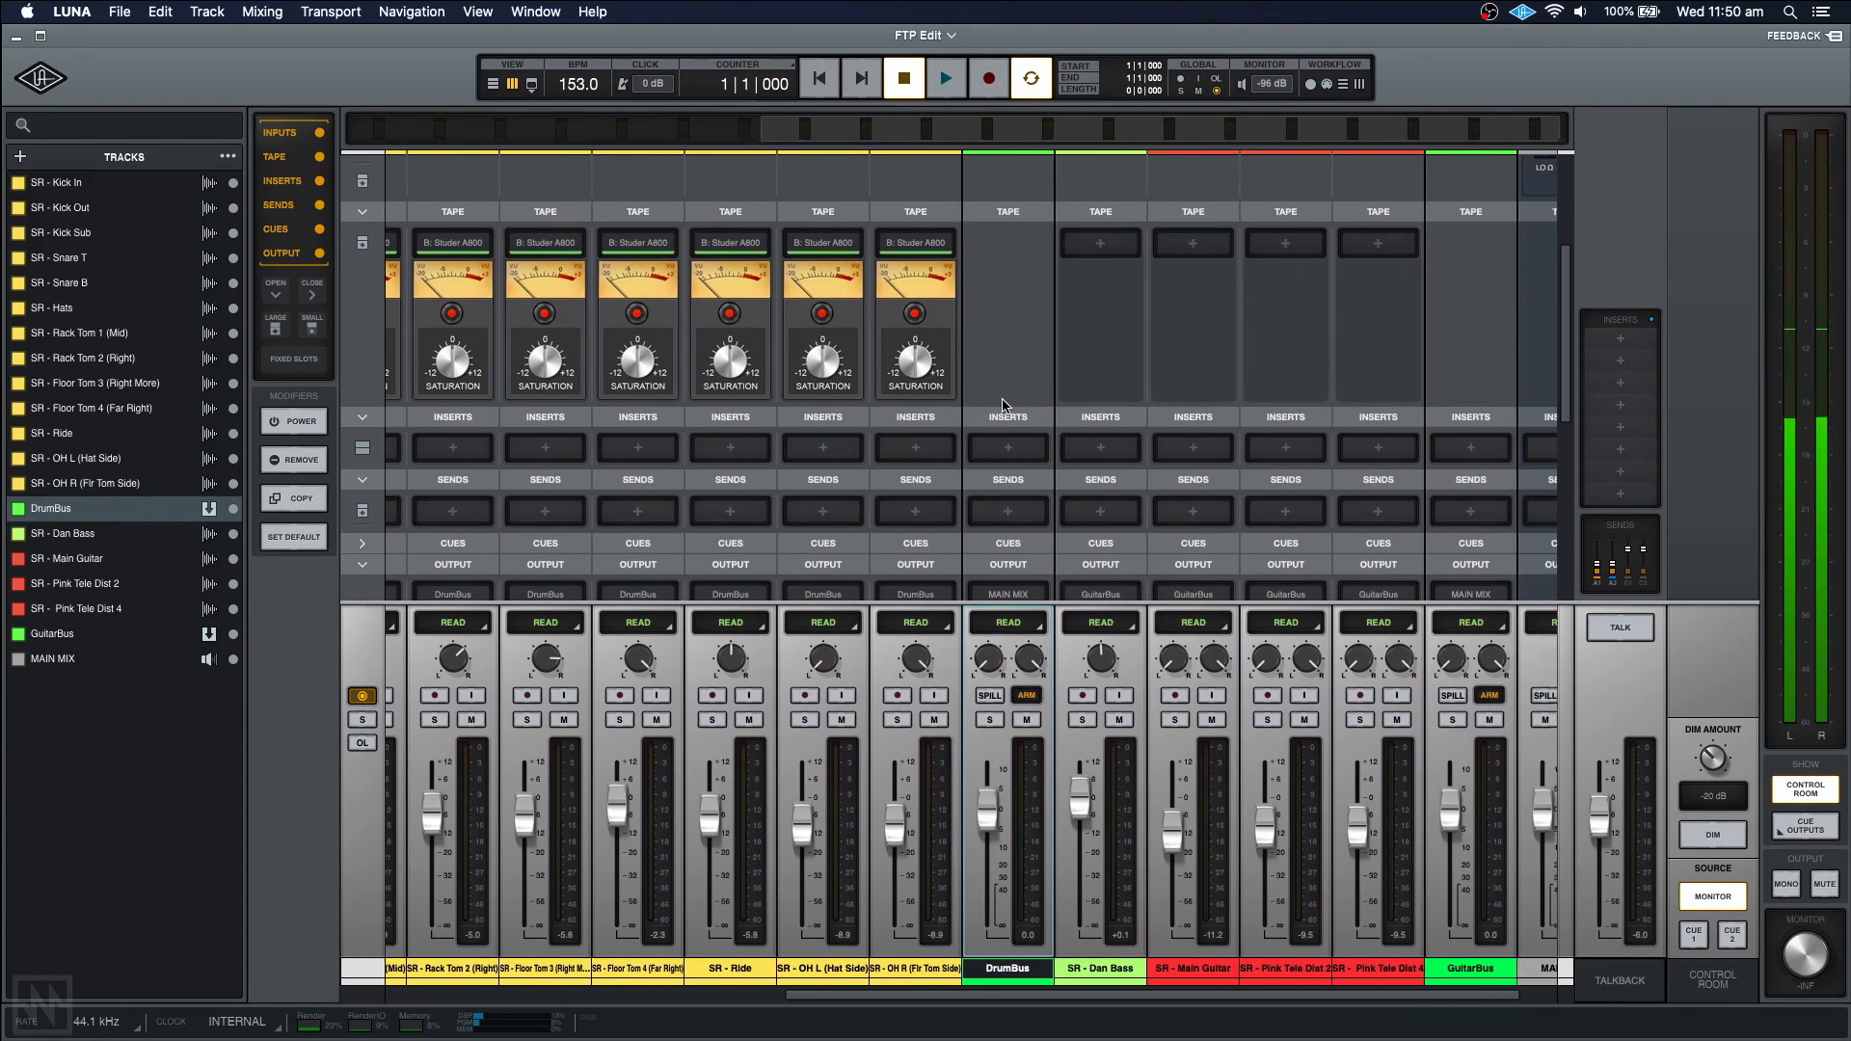
{"action": "left_click", "coordinate": [1075, 968]}
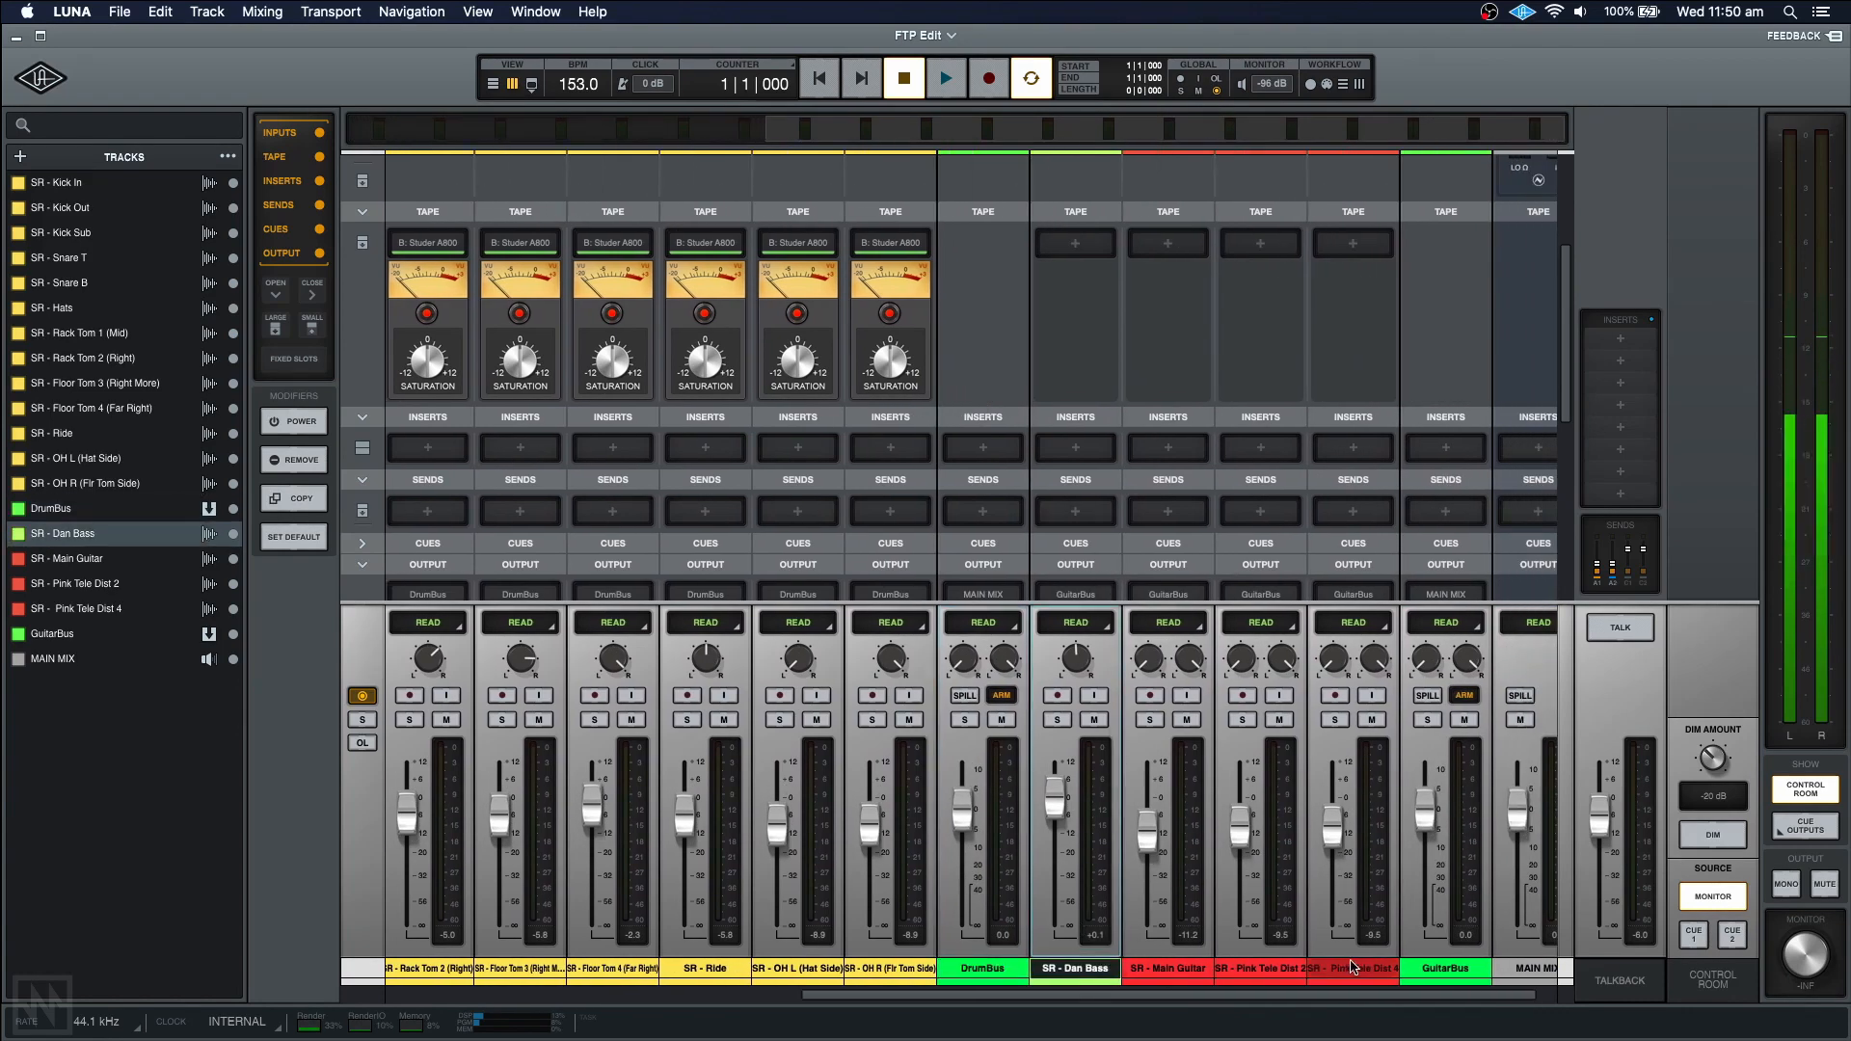
{"action": "left_click", "coordinate": [1352, 968], "text": "shift"}
{"action": "left_click", "coordinate": [1068, 253]}
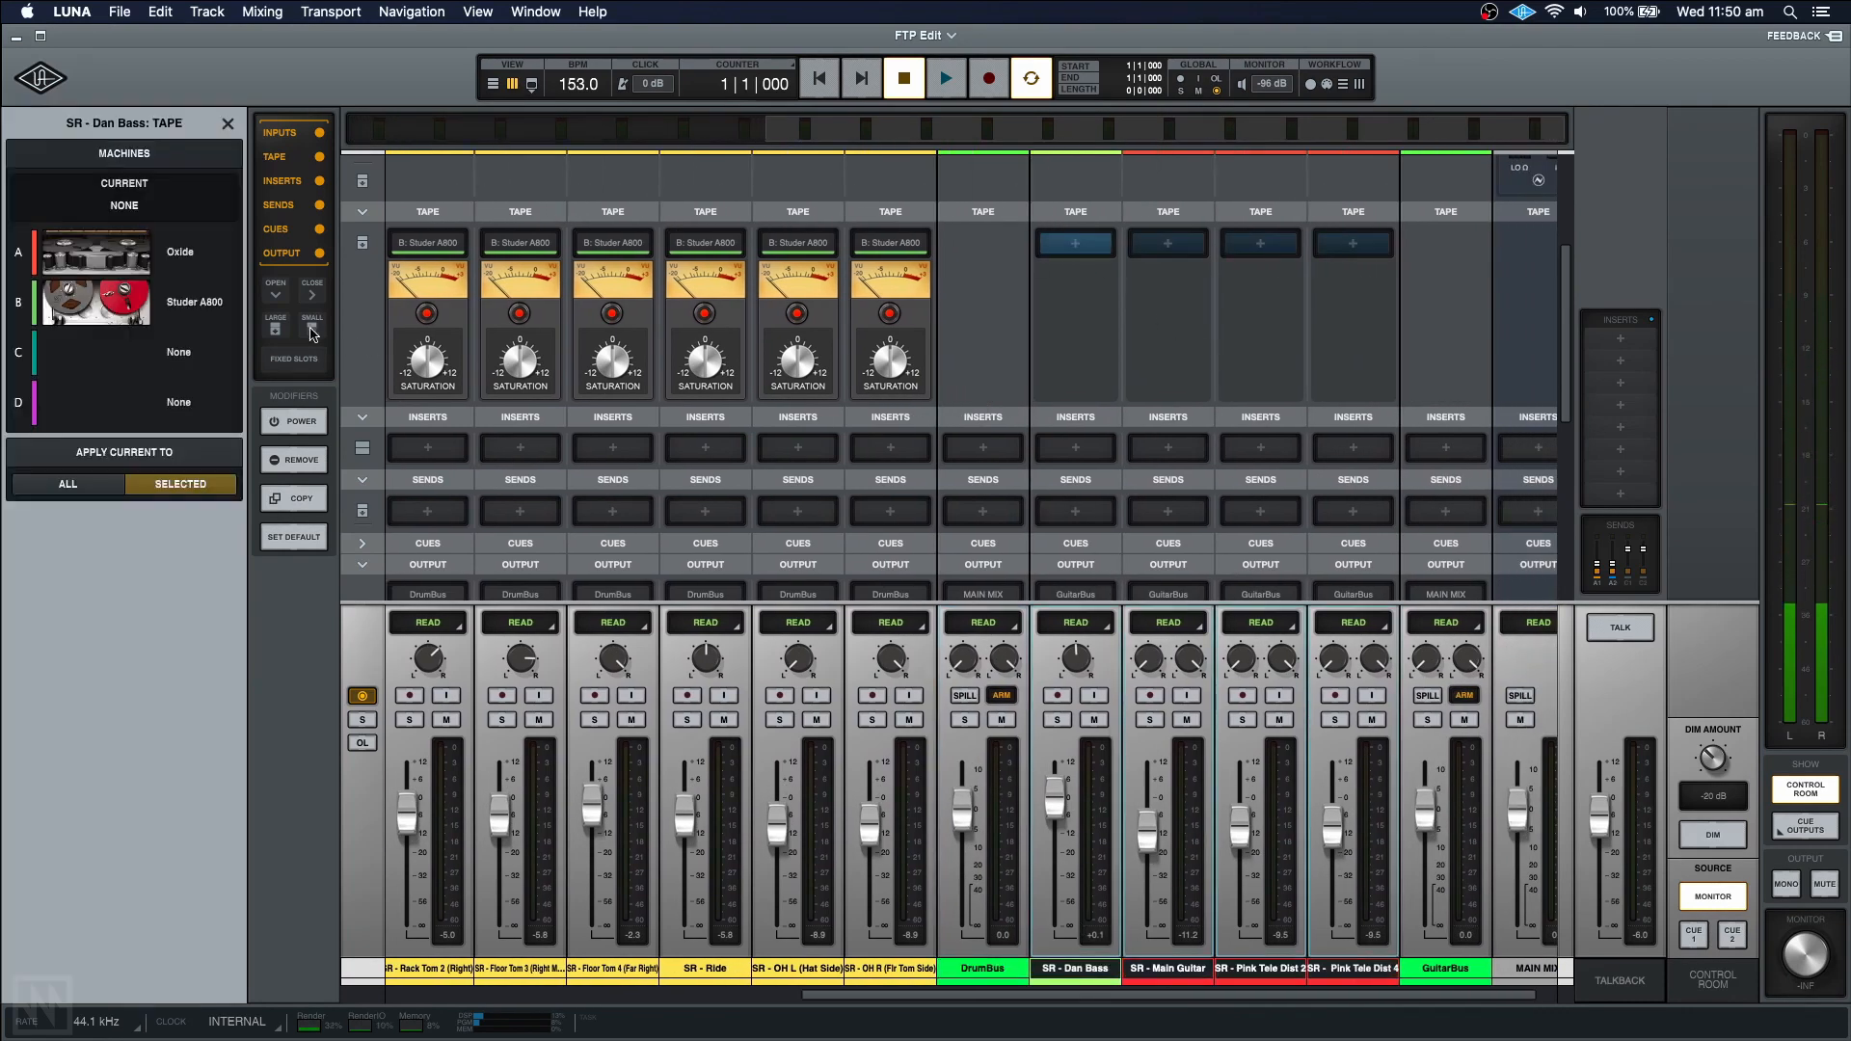
{"action": "left_click", "coordinate": [202, 267]}
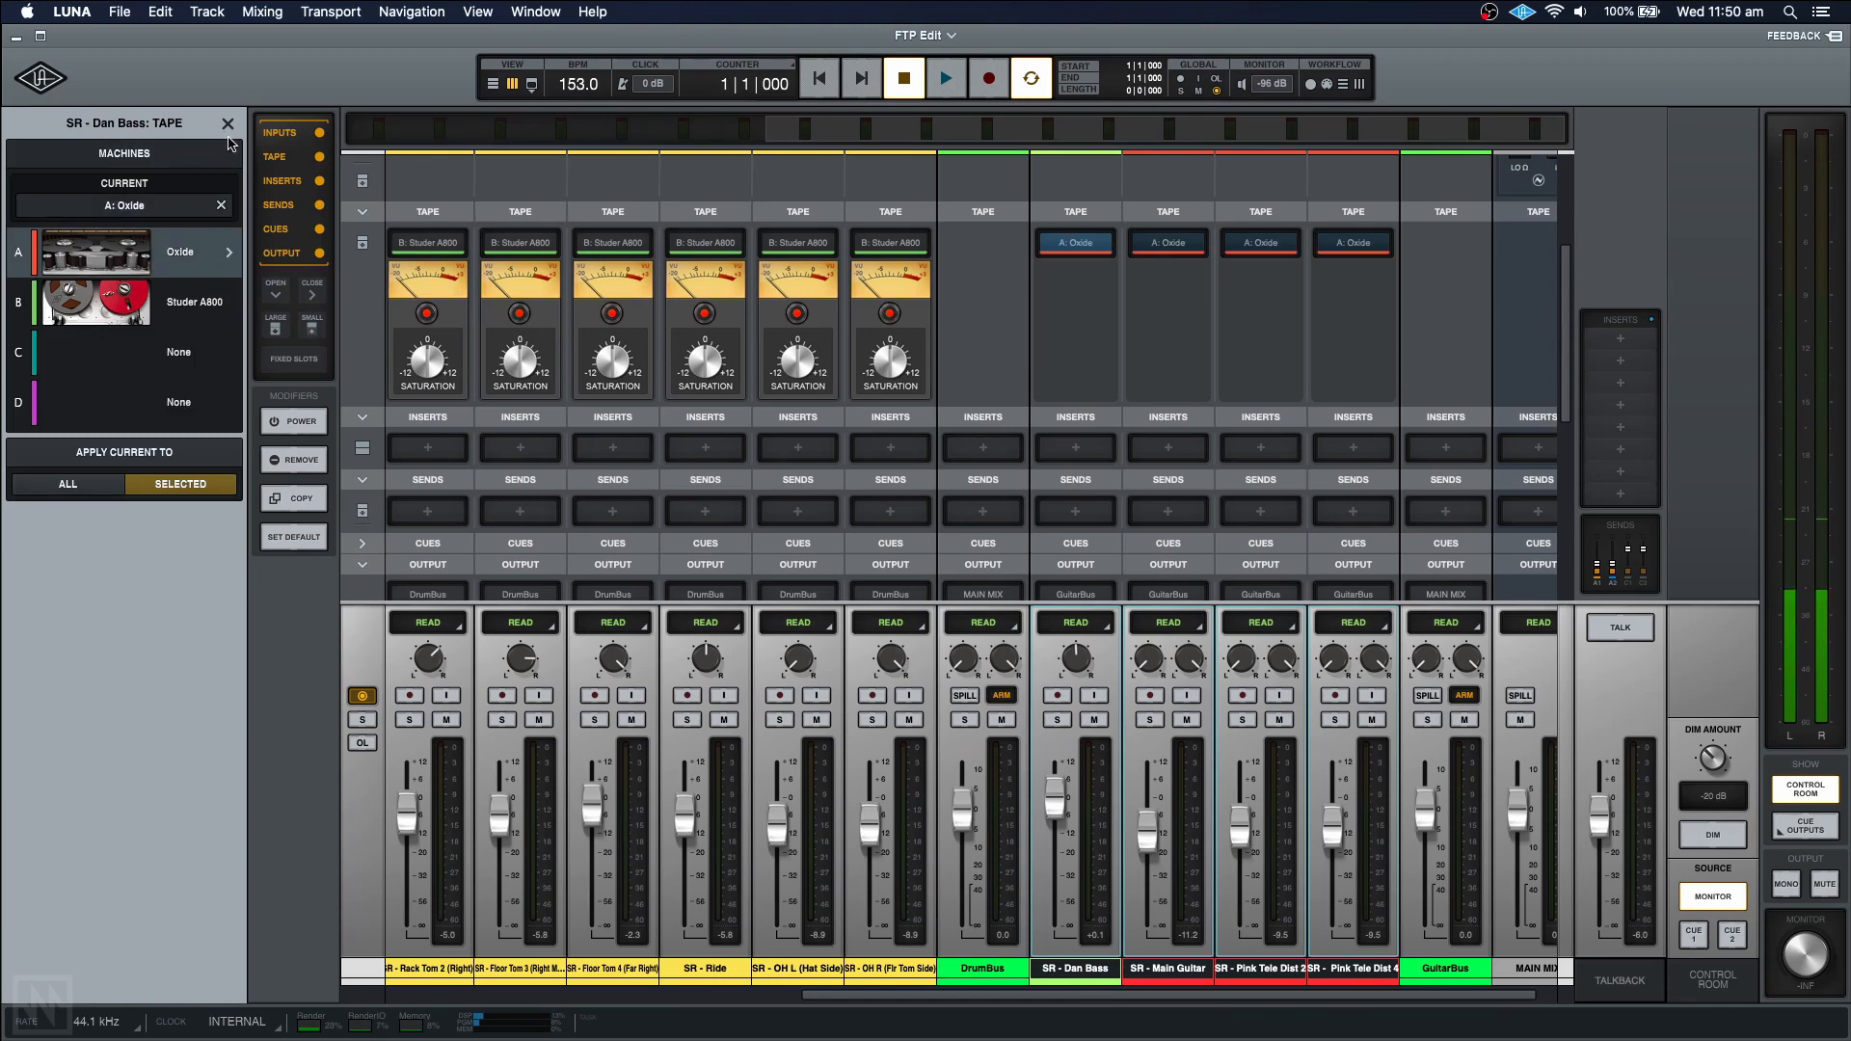
{"action": "left_click", "coordinate": [227, 125]}
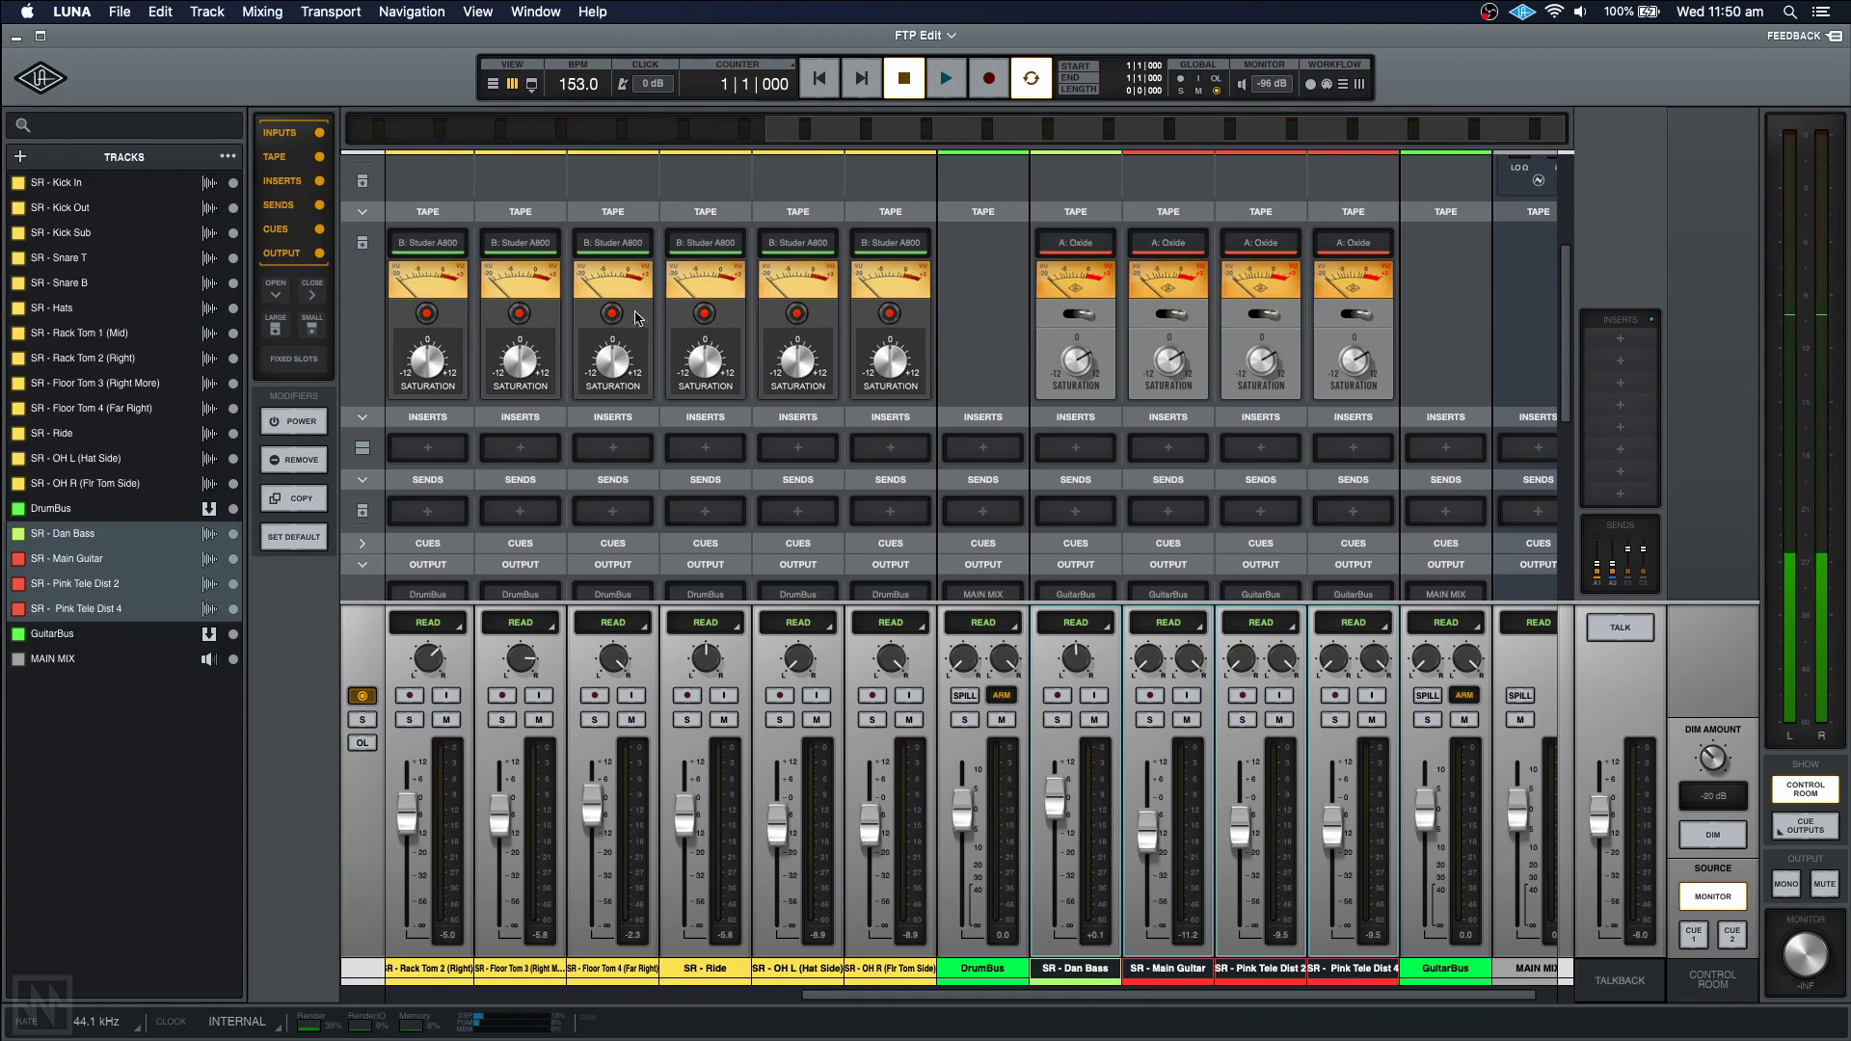
- Play back the mix with both tape machines, lower the GuitarBus fader to -1.5 dB, and stop
{"action": "scroll", "coordinate": [1086, 437], "scroll_direction": "up", "scroll_amount": 3}
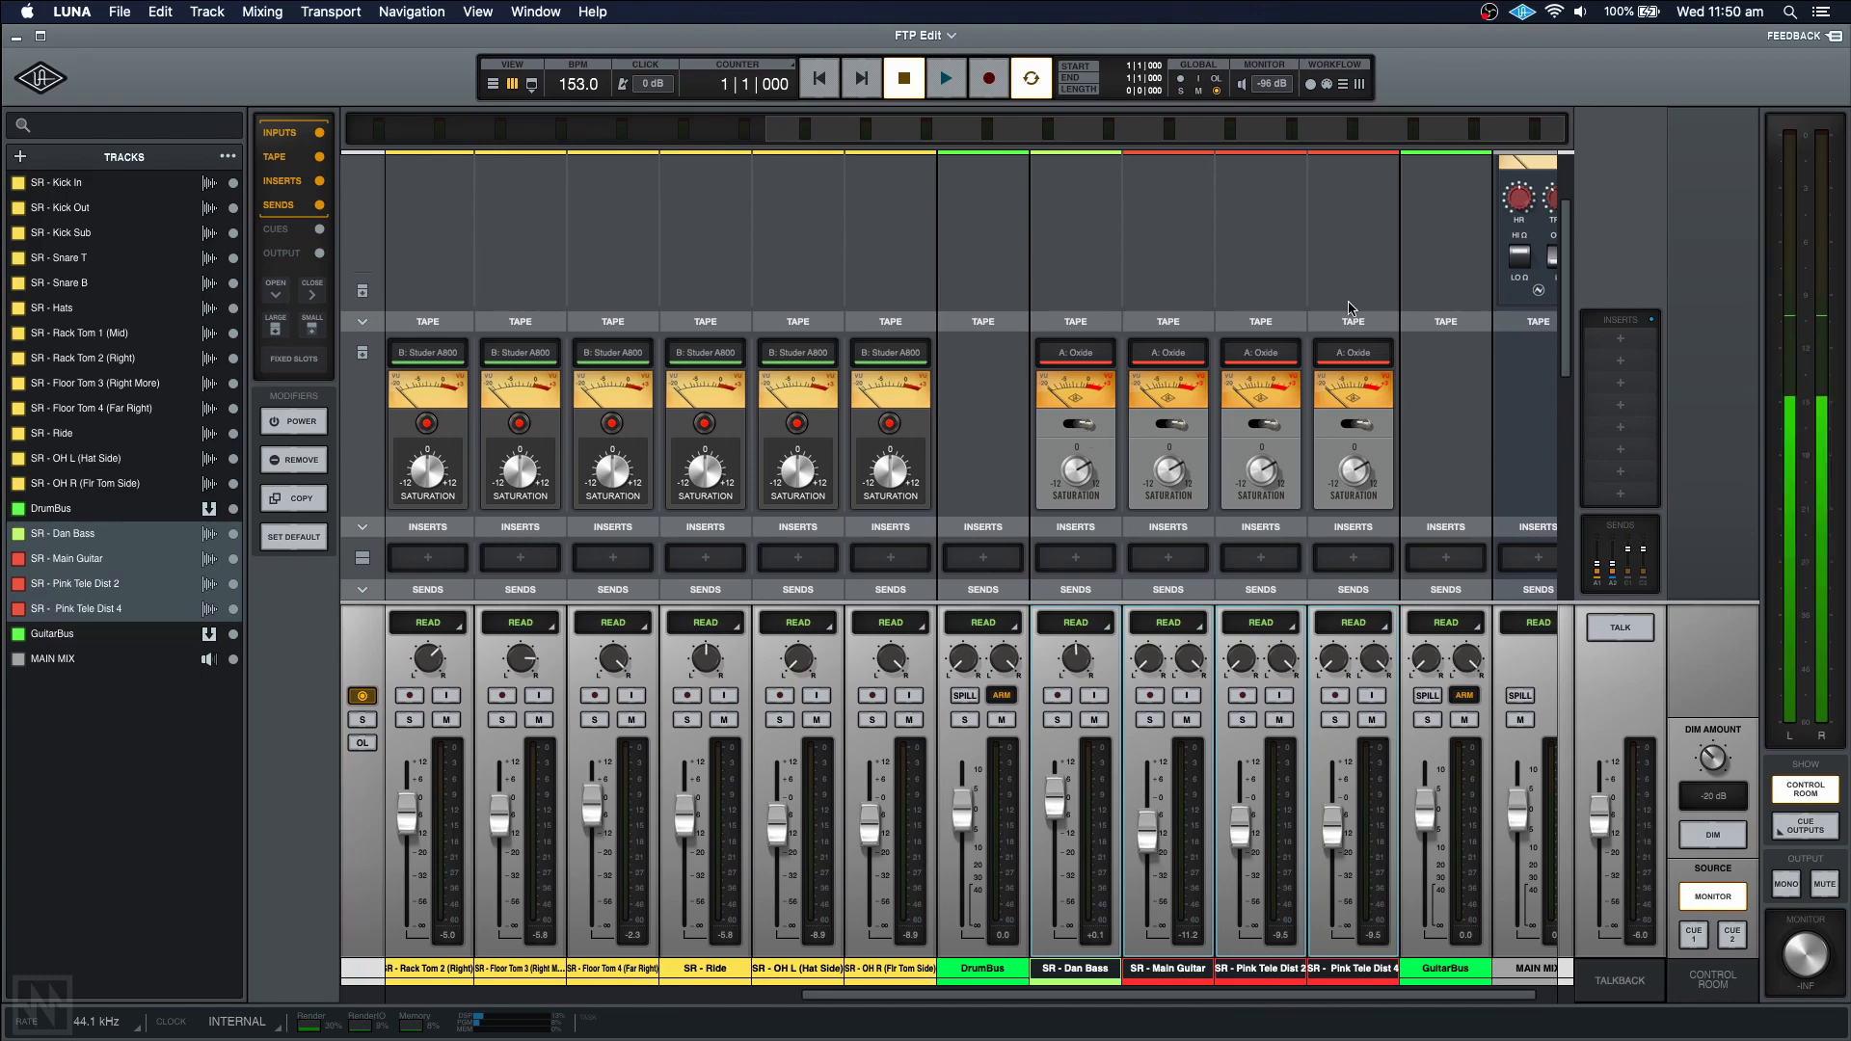
{"action": "scroll", "coordinate": [1088, 435], "scroll_direction": "up", "scroll_amount": 3}
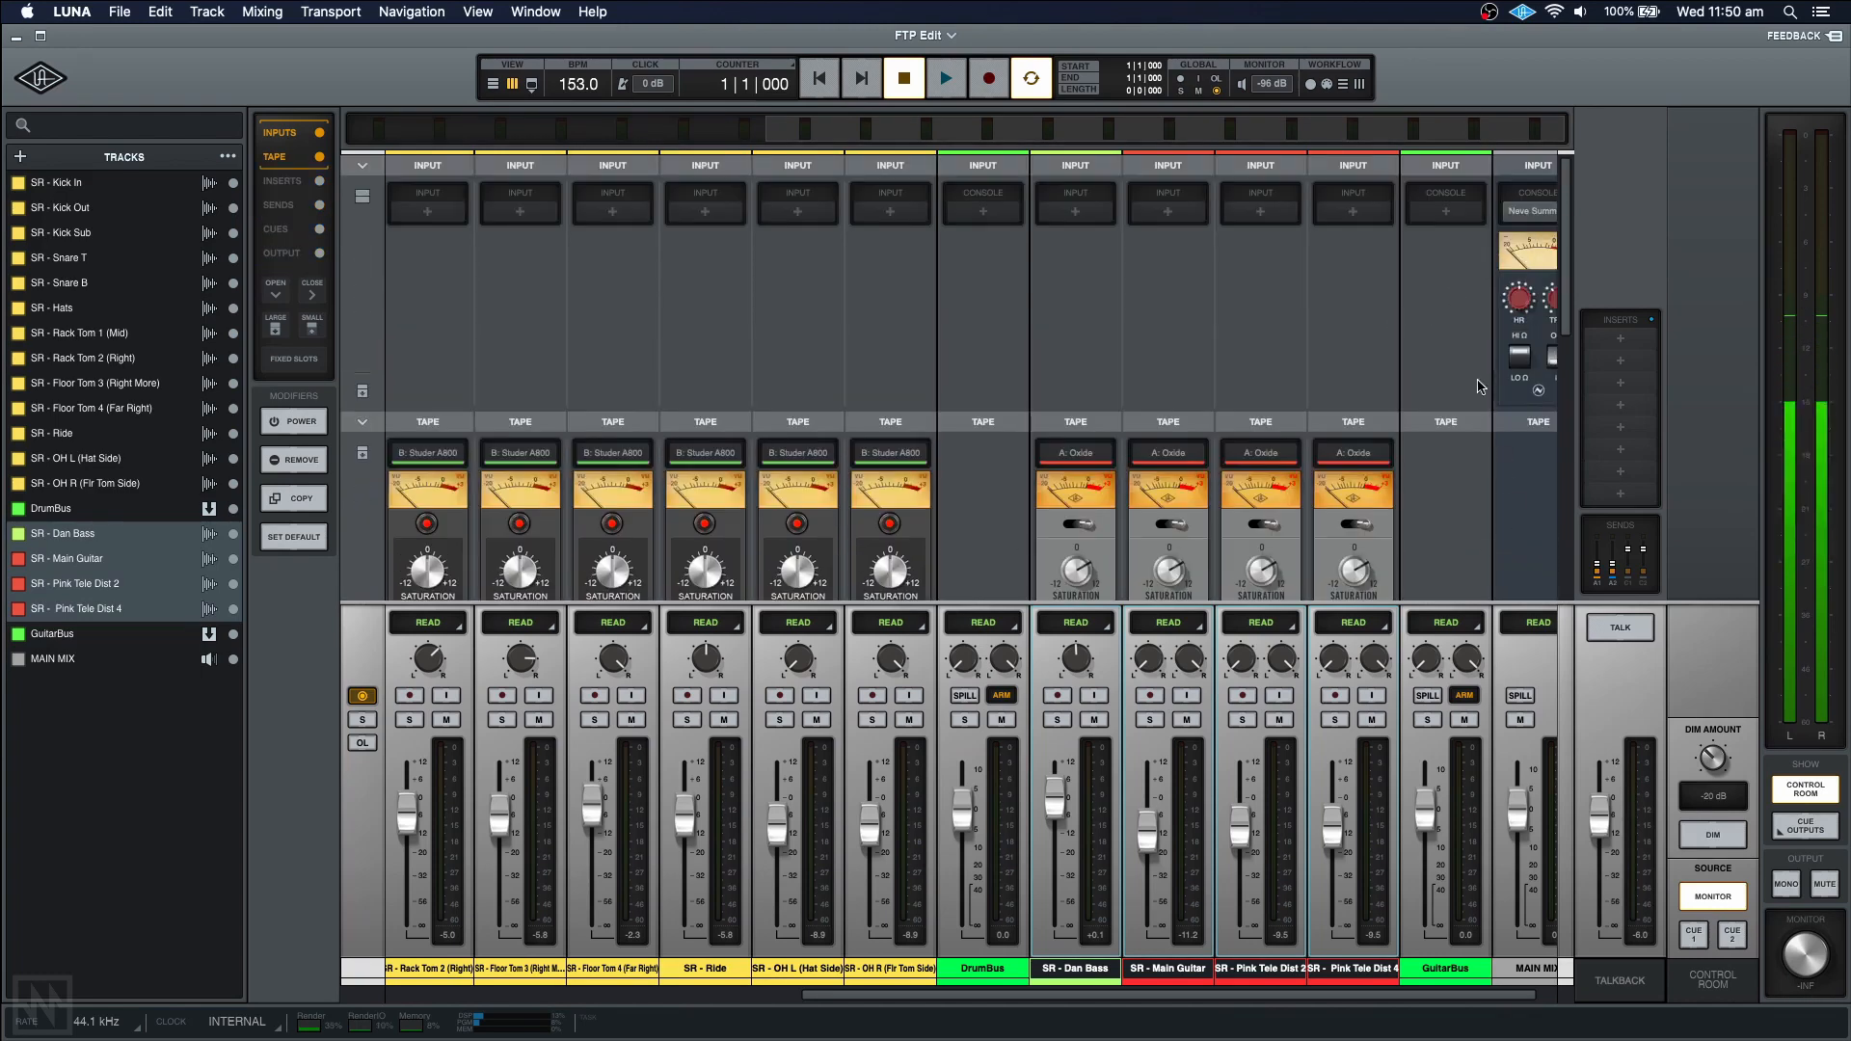
{"action": "key", "text": "space"}
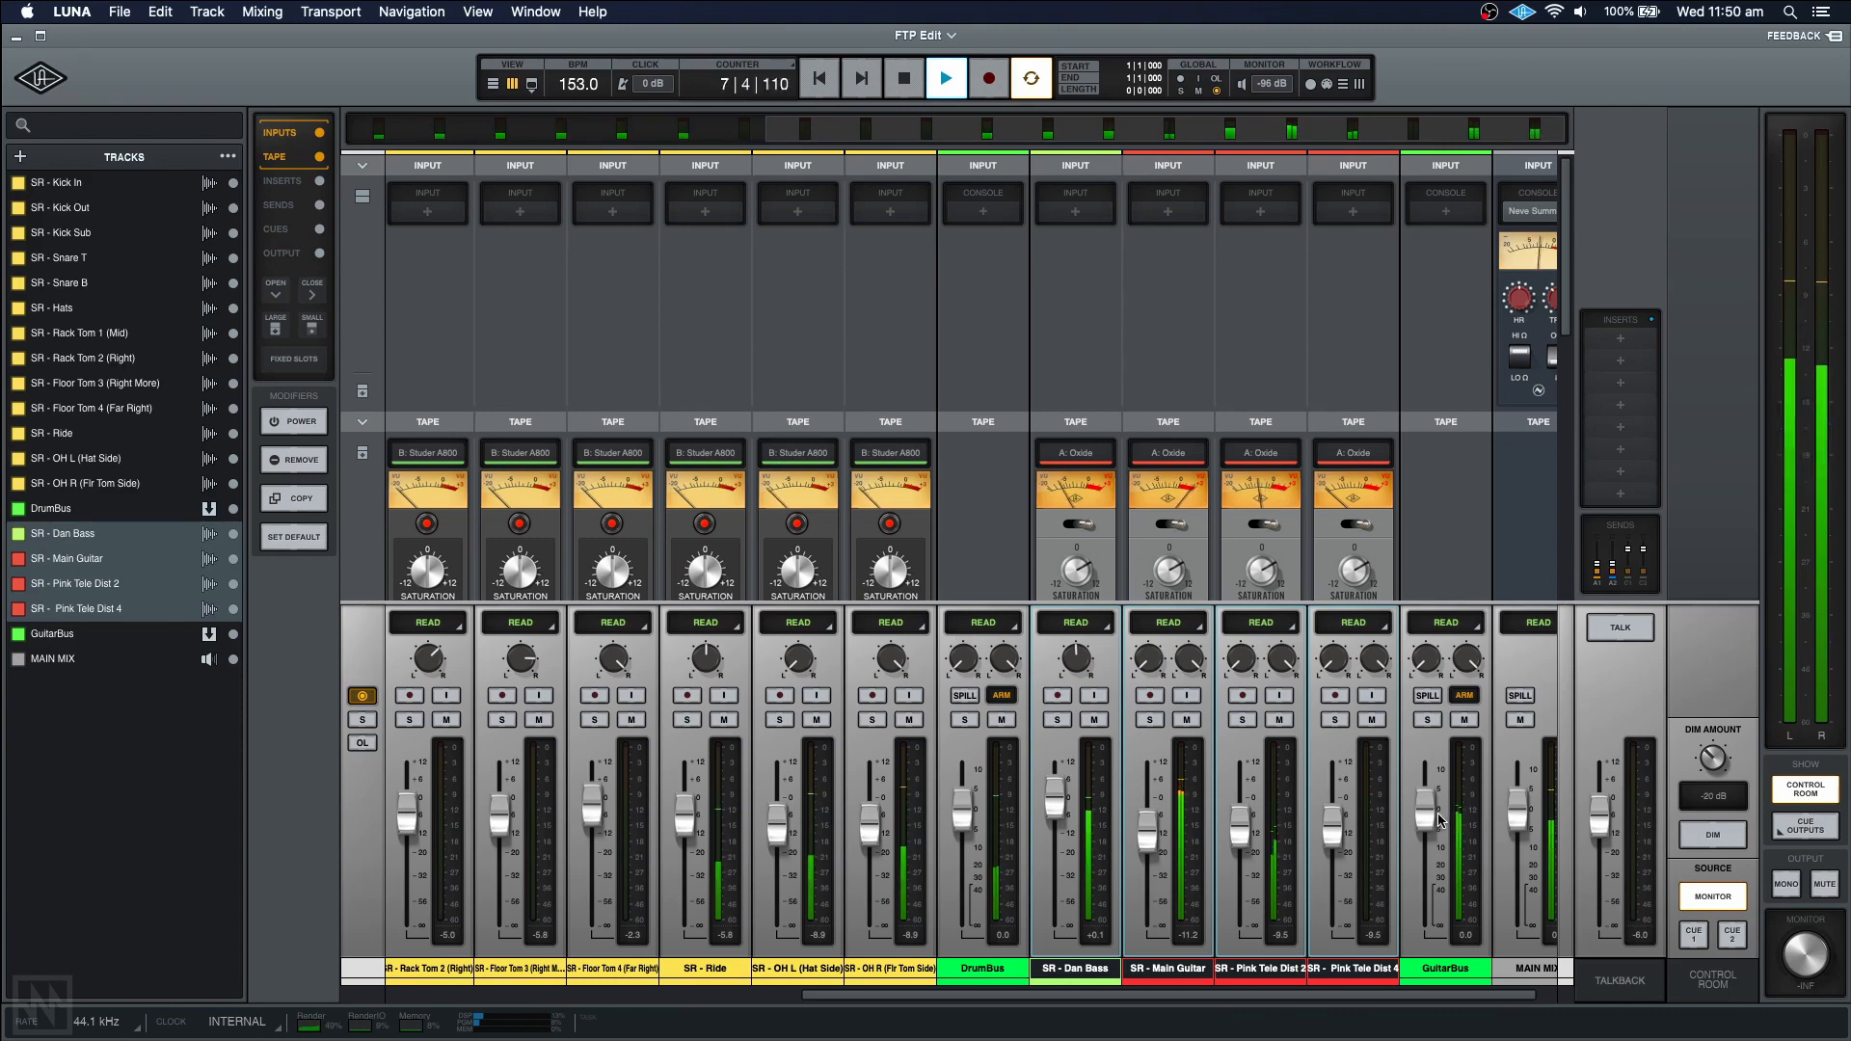
{"action": "left_click_drag", "start_coordinate": [1439, 820], "coordinate": [1434, 826]}
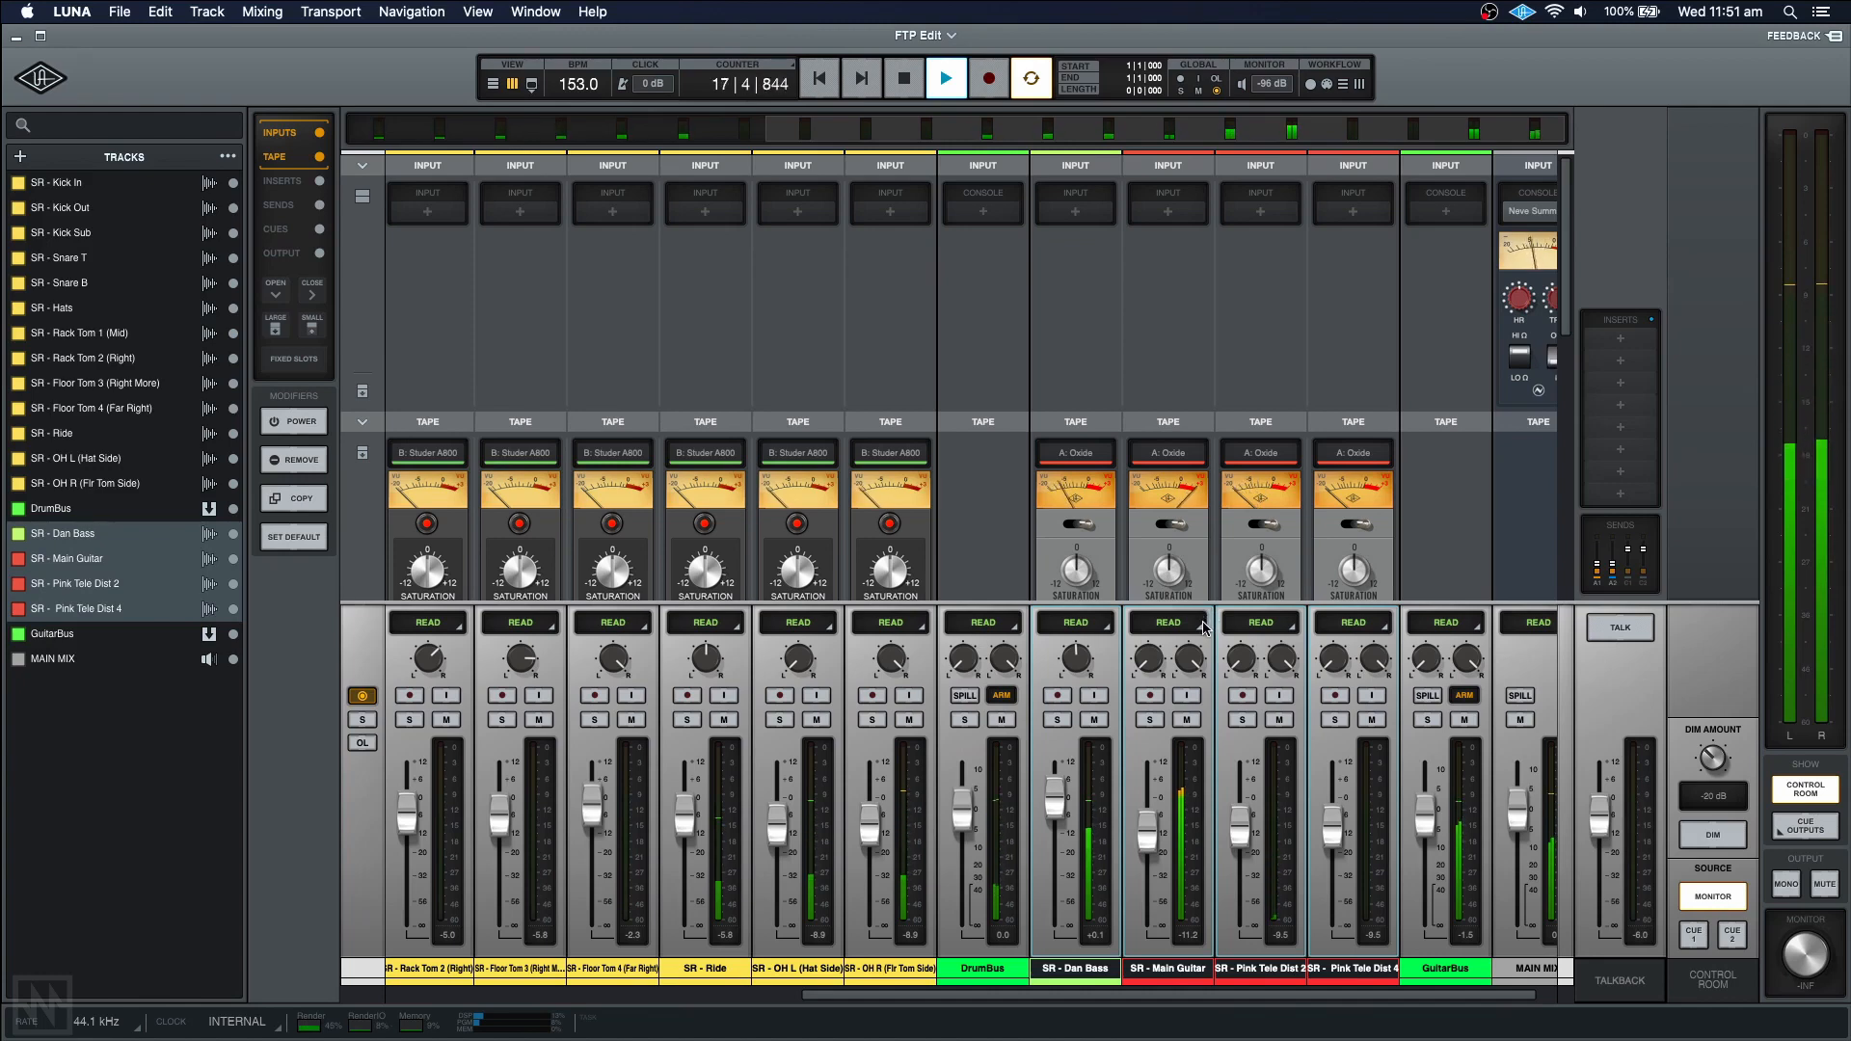
{"action": "key", "text": "space"}
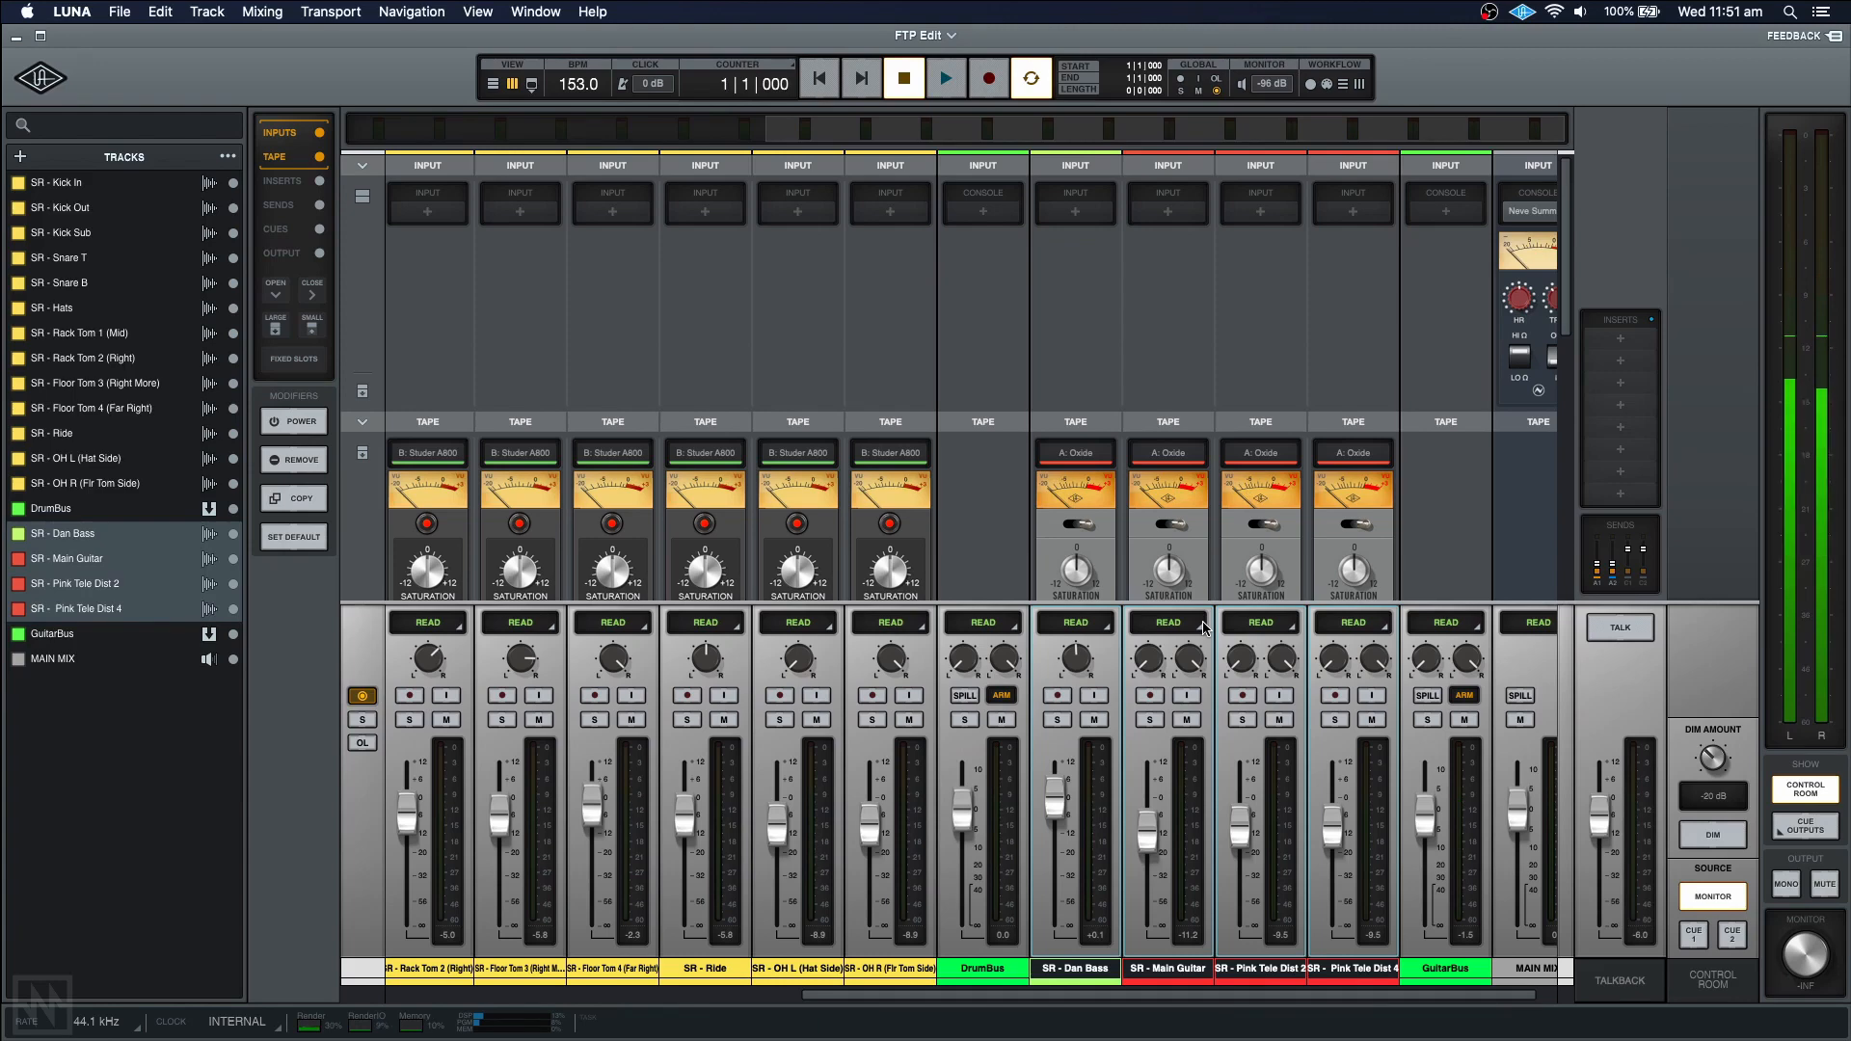